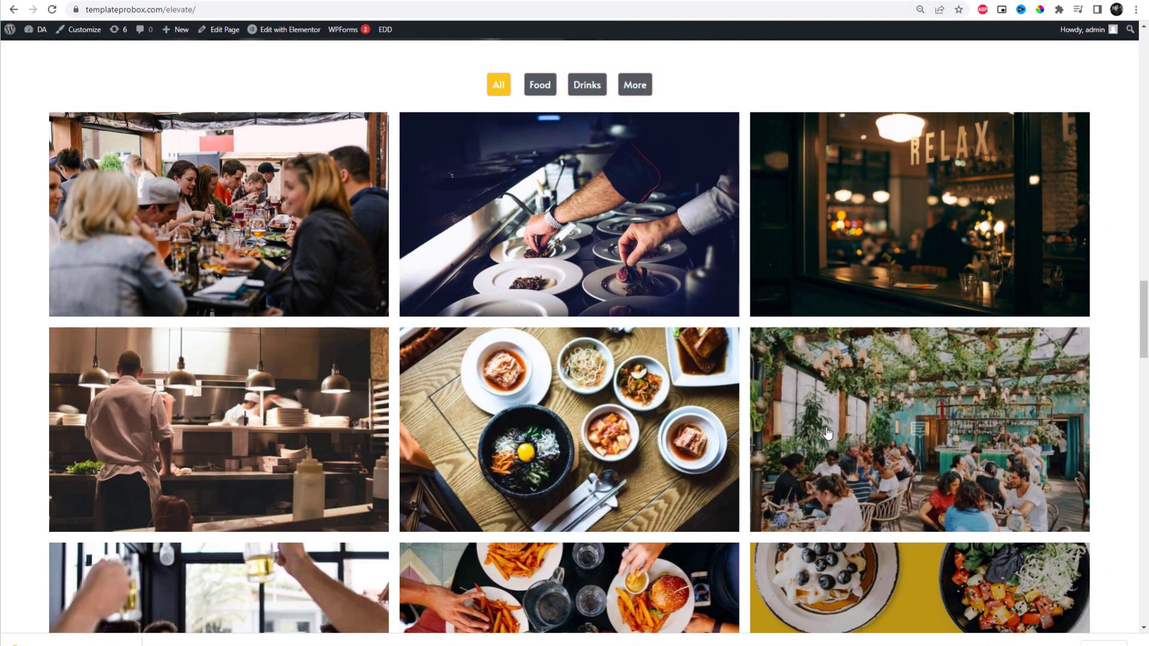
Try the gallery's Food, Drinks and More filters, then return to All.
{"action": "left_click", "coordinate": [541, 88]}
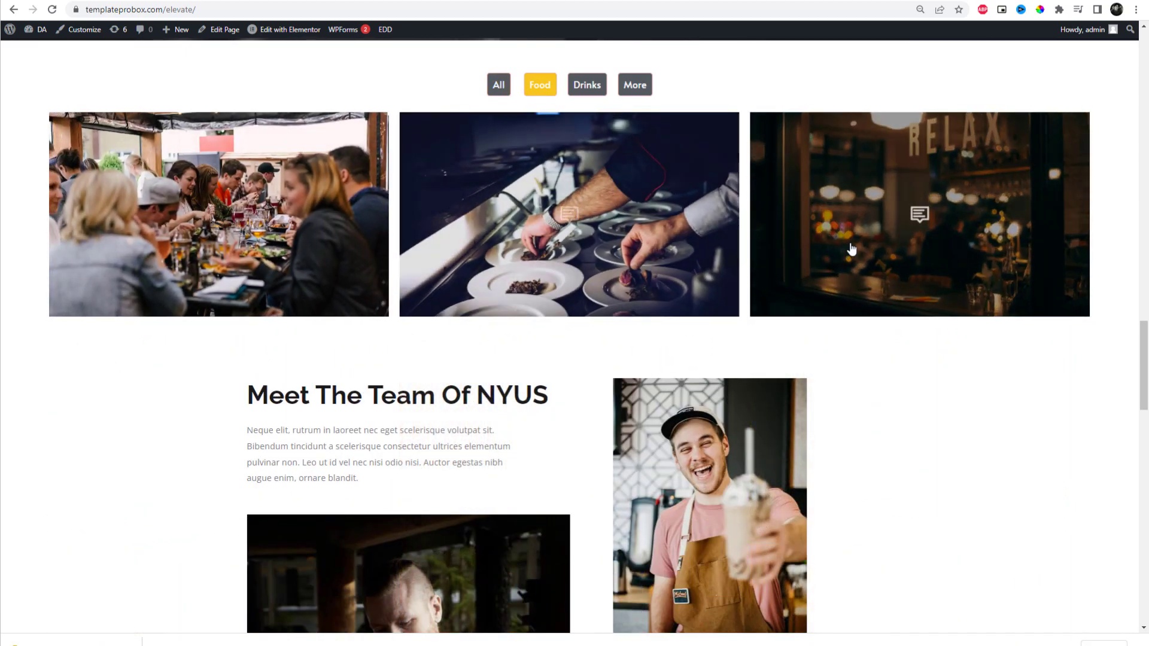
{"action": "left_click", "coordinate": [587, 86]}
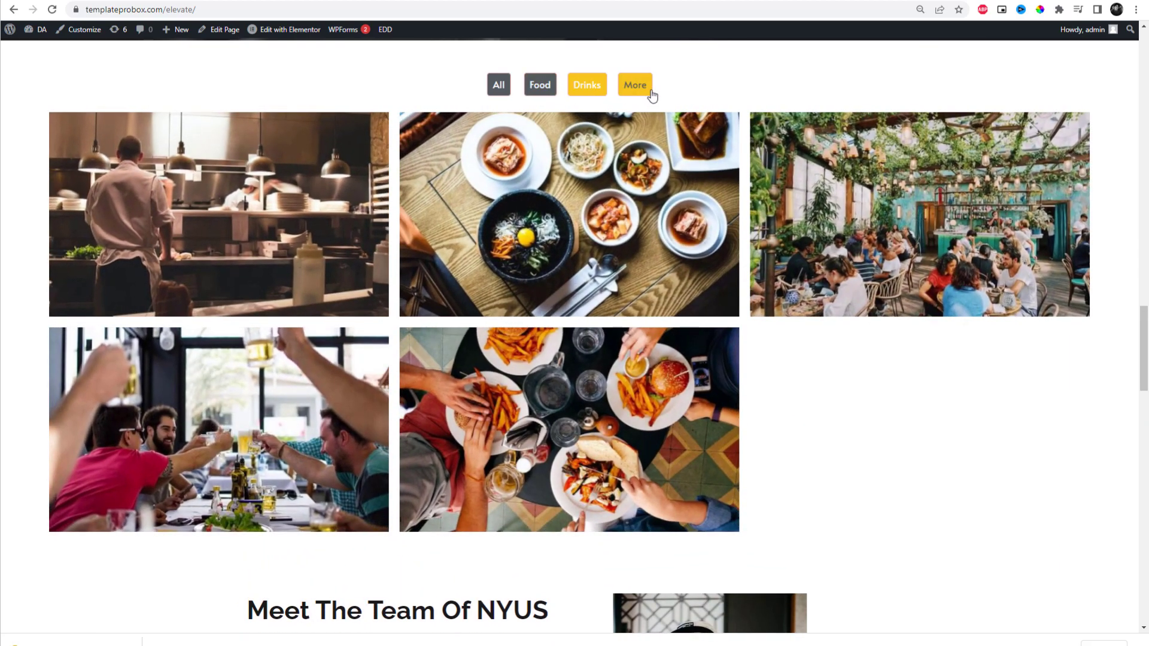
{"action": "left_click", "coordinate": [651, 94]}
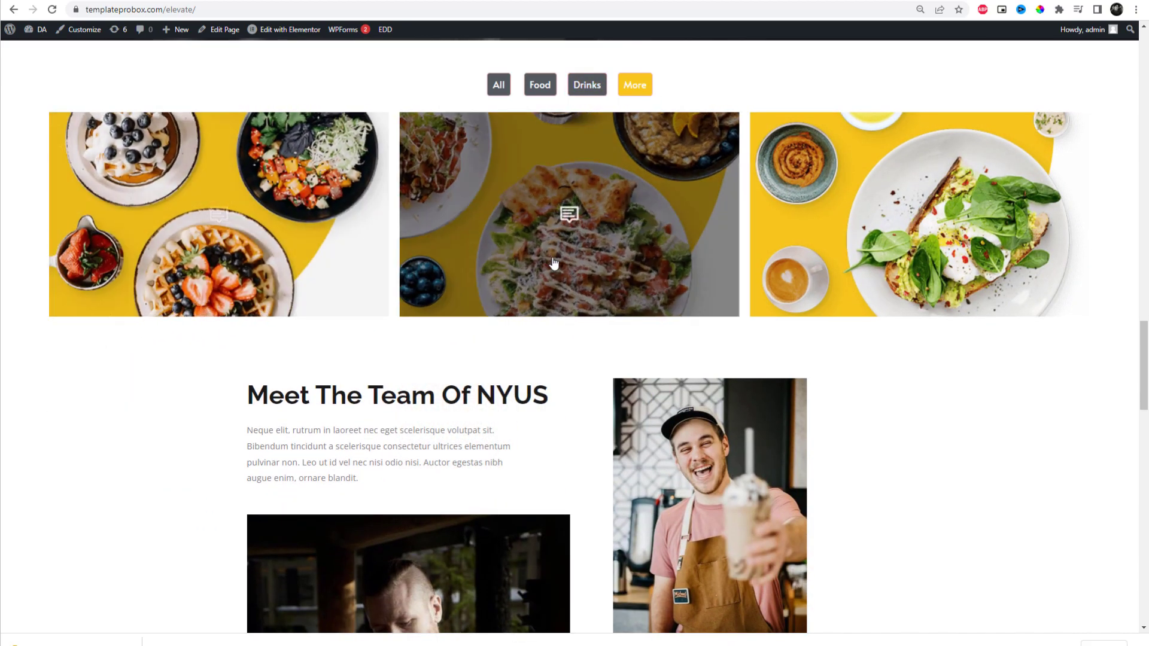
{"action": "left_click", "coordinate": [499, 85]}
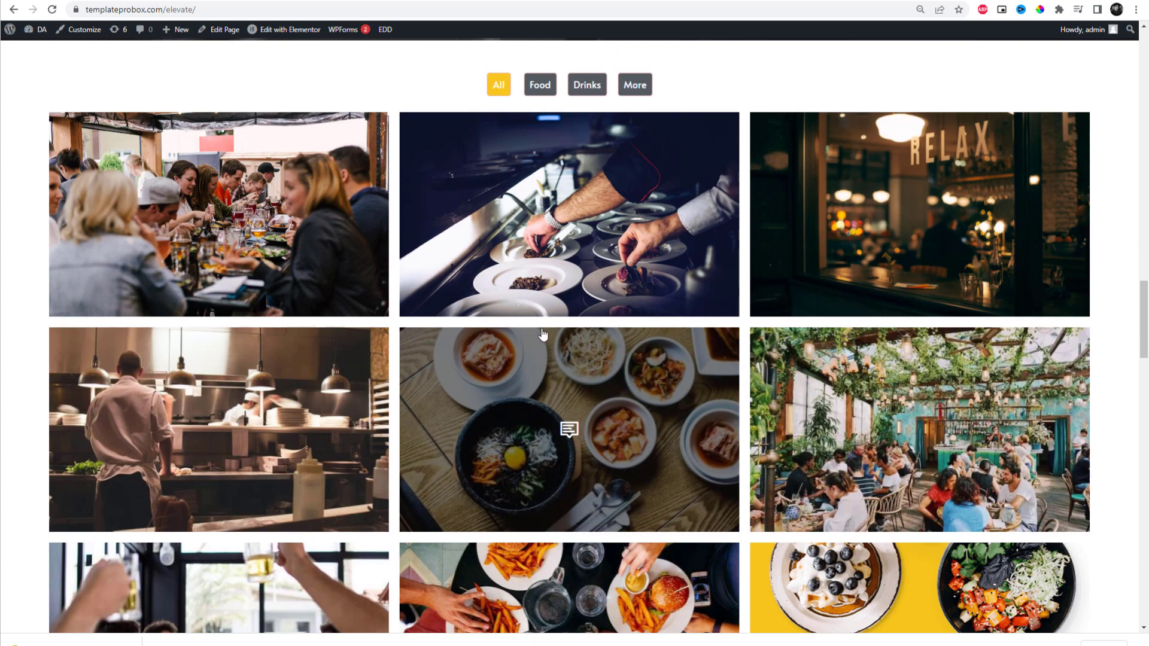
Open the first gallery image in the lightbox, step through five images, then close it.
{"action": "left_click", "coordinate": [334, 254]}
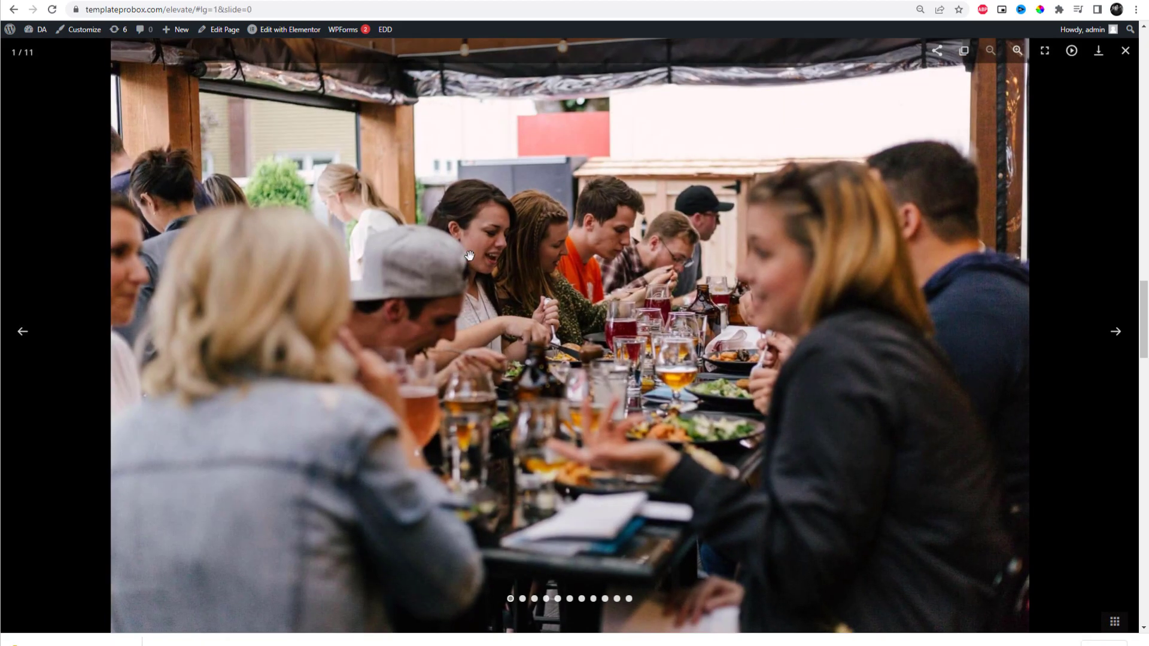
{"action": "left_click", "coordinate": [1116, 332]}
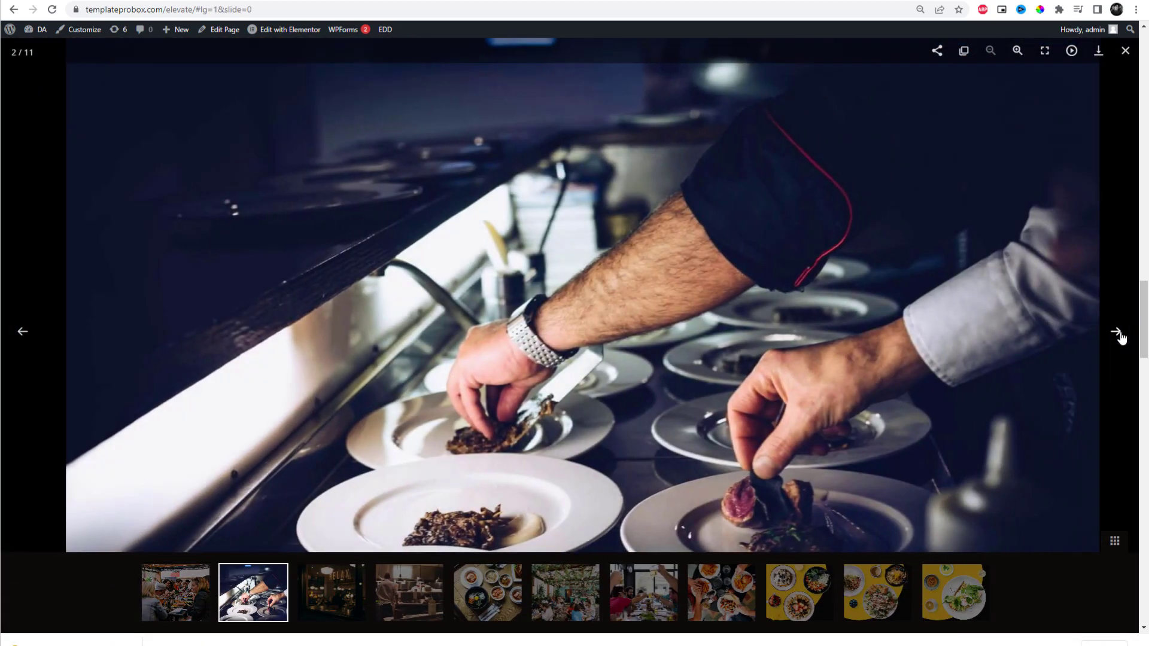
{"action": "left_click", "coordinate": [1117, 333]}
{"action": "left_click", "coordinate": [1117, 333]}
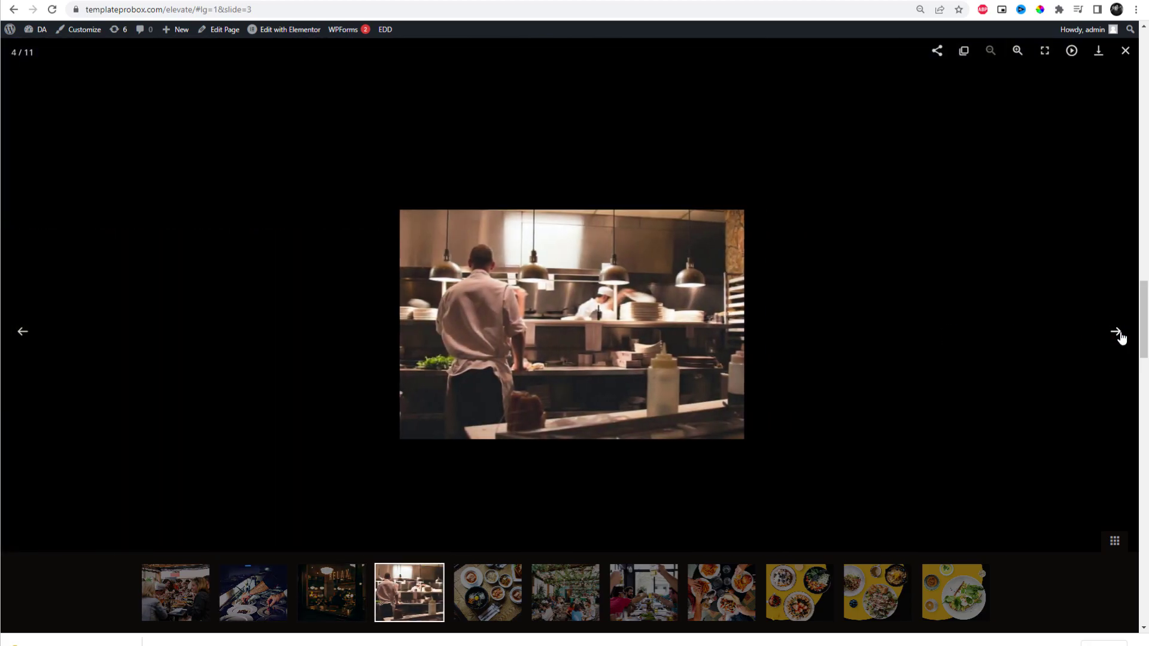
{"action": "left_click", "coordinate": [1116, 332]}
{"action": "left_click", "coordinate": [1118, 334]}
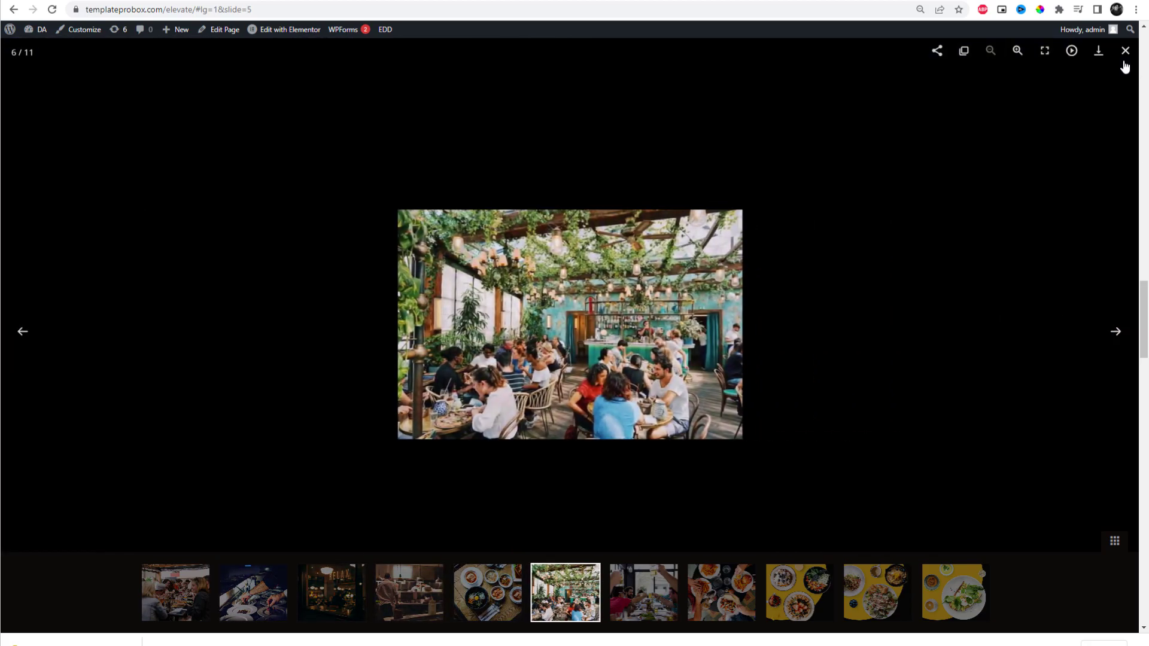
{"action": "left_click", "coordinate": [1125, 51]}
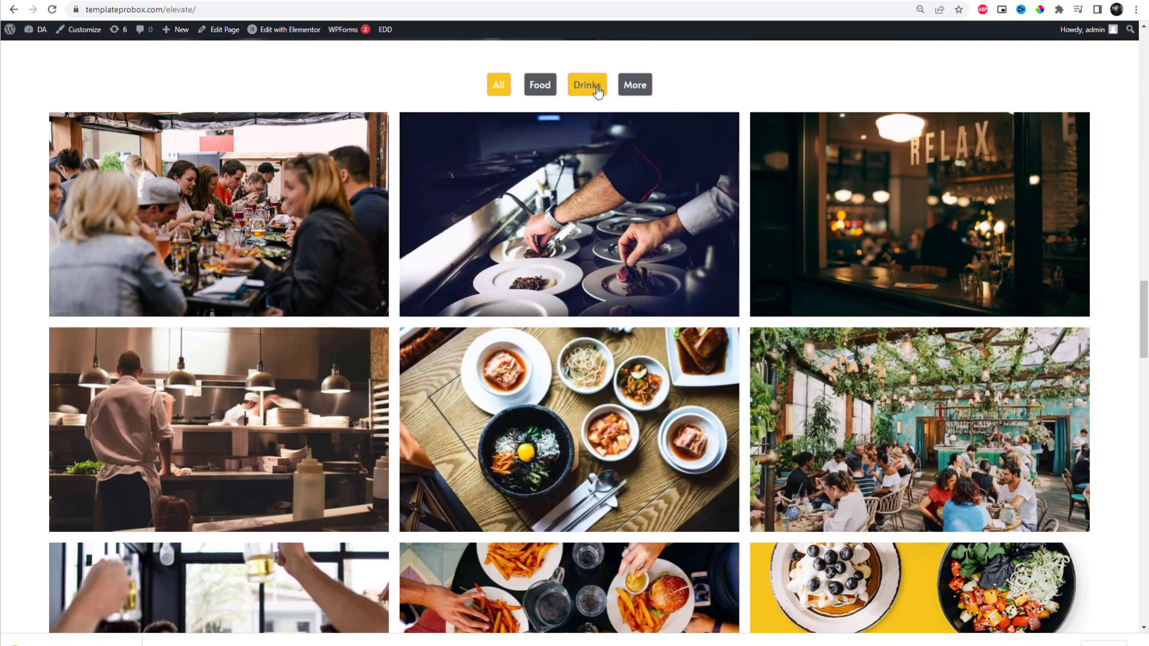
Filter to Drinks, then More, and preview the waffles photo in the lightbox.
{"action": "left_click", "coordinate": [596, 87]}
{"action": "left_click", "coordinate": [634, 86]}
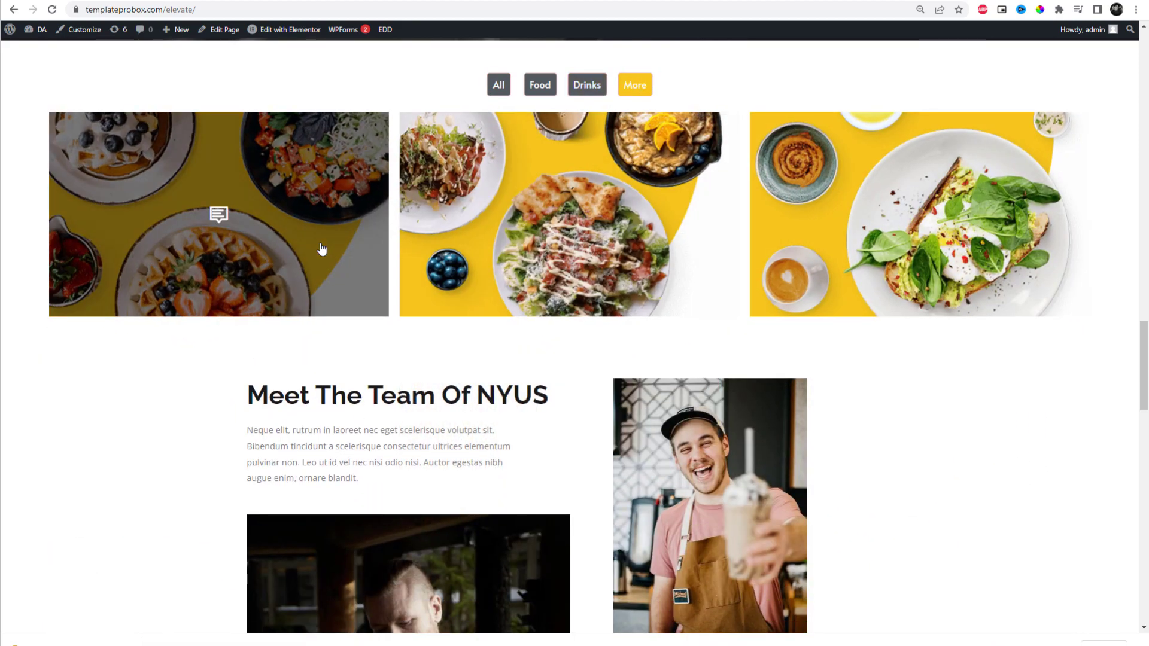
{"action": "left_click", "coordinate": [322, 249]}
{"action": "left_click", "coordinate": [1123, 53]}
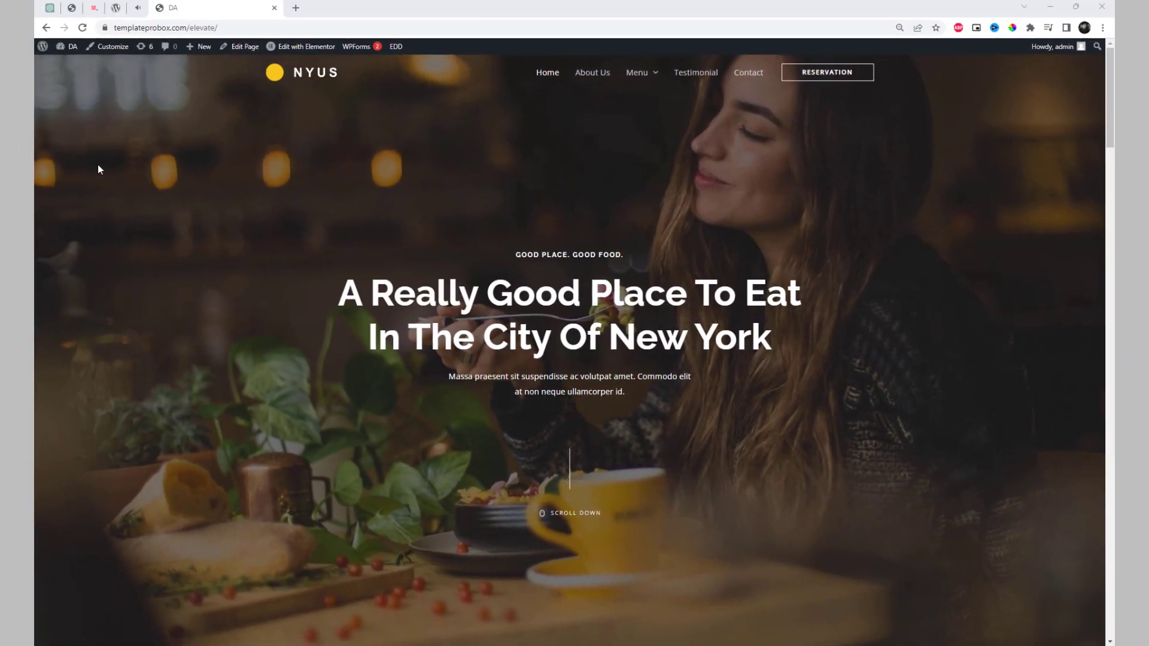
Open the WordPress admin dashboard in a new tab and go to Plugins.
{"action": "right_click", "coordinate": [63, 62]}
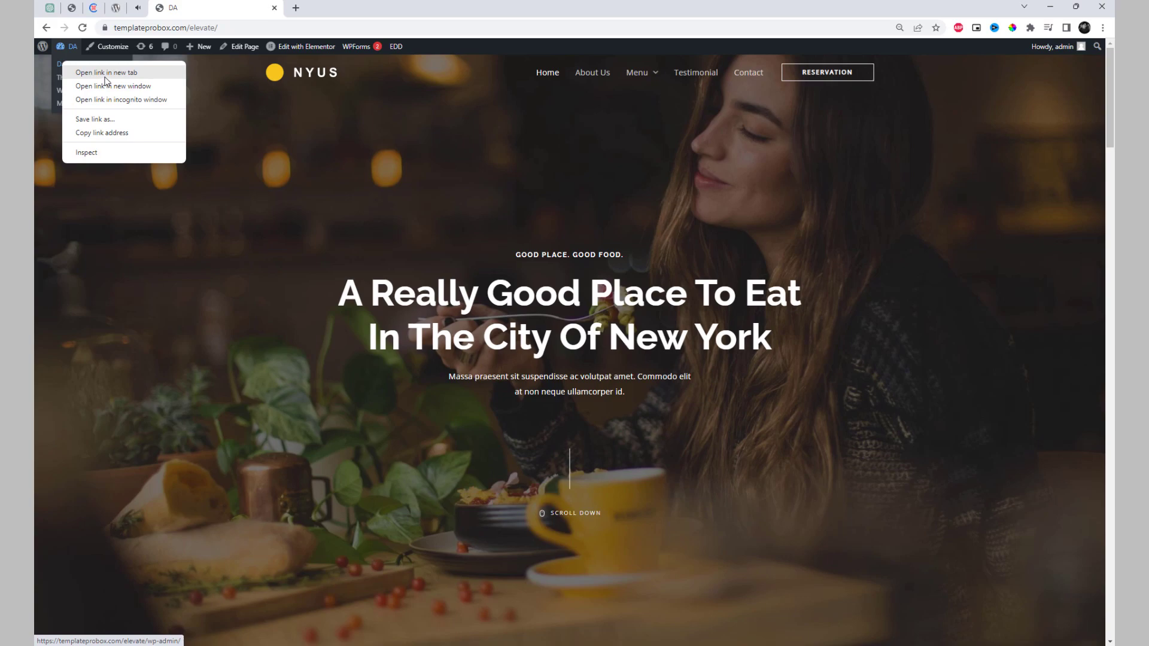
{"action": "left_click", "coordinate": [105, 75]}
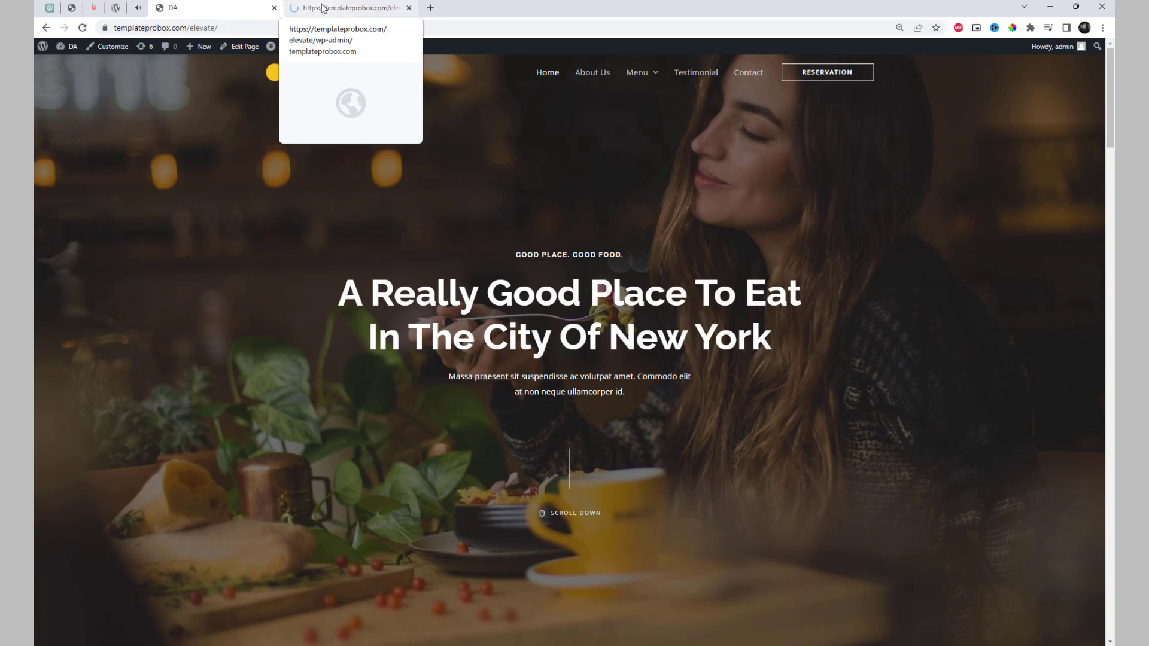
{"action": "left_click", "coordinate": [323, 8]}
{"action": "mouse_move", "coordinate": [71, 463]}
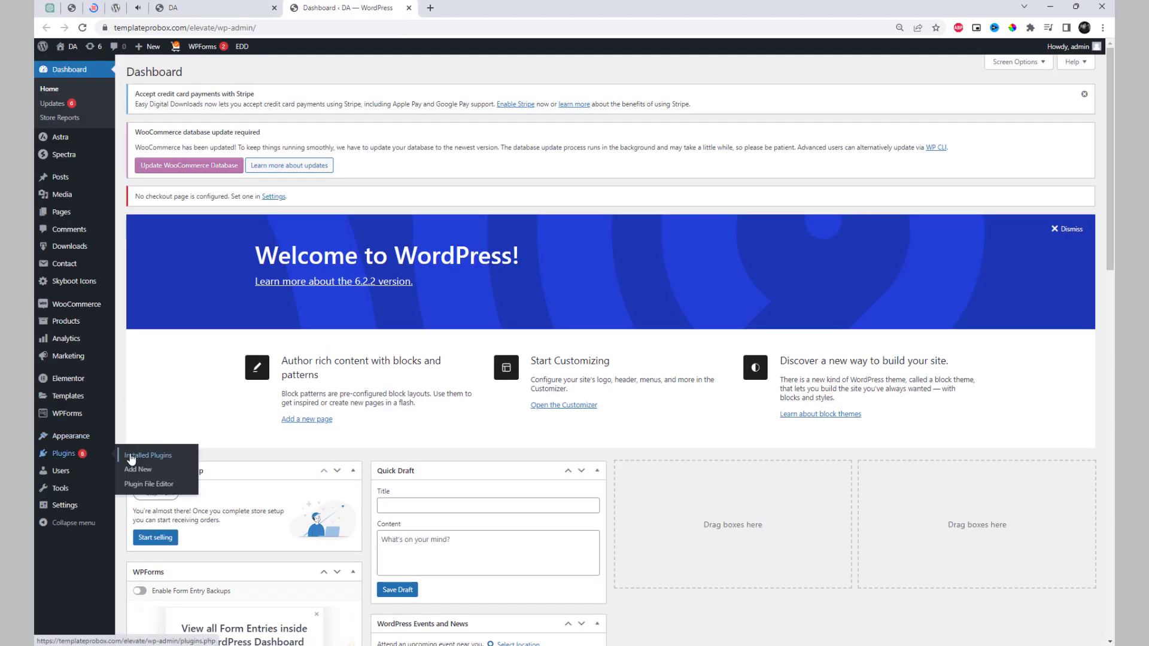
{"action": "left_click", "coordinate": [134, 459]}
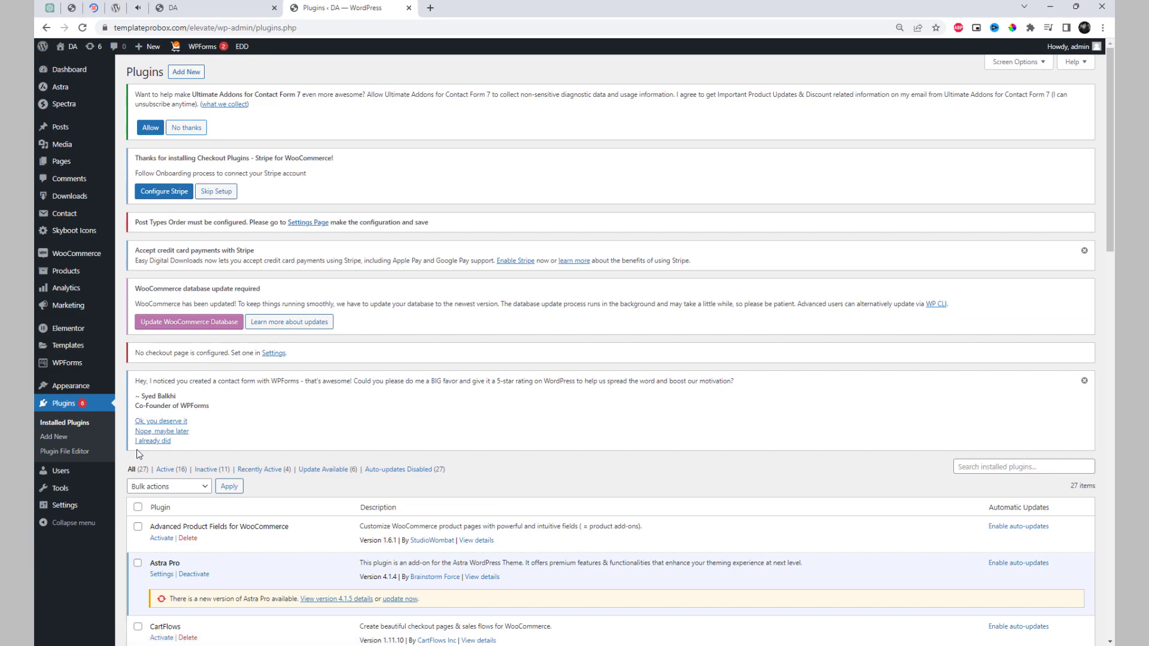
Search Add New plugins for 'xpro' and activate the Xpro Elementor addons.
{"action": "left_click", "coordinate": [194, 76]}
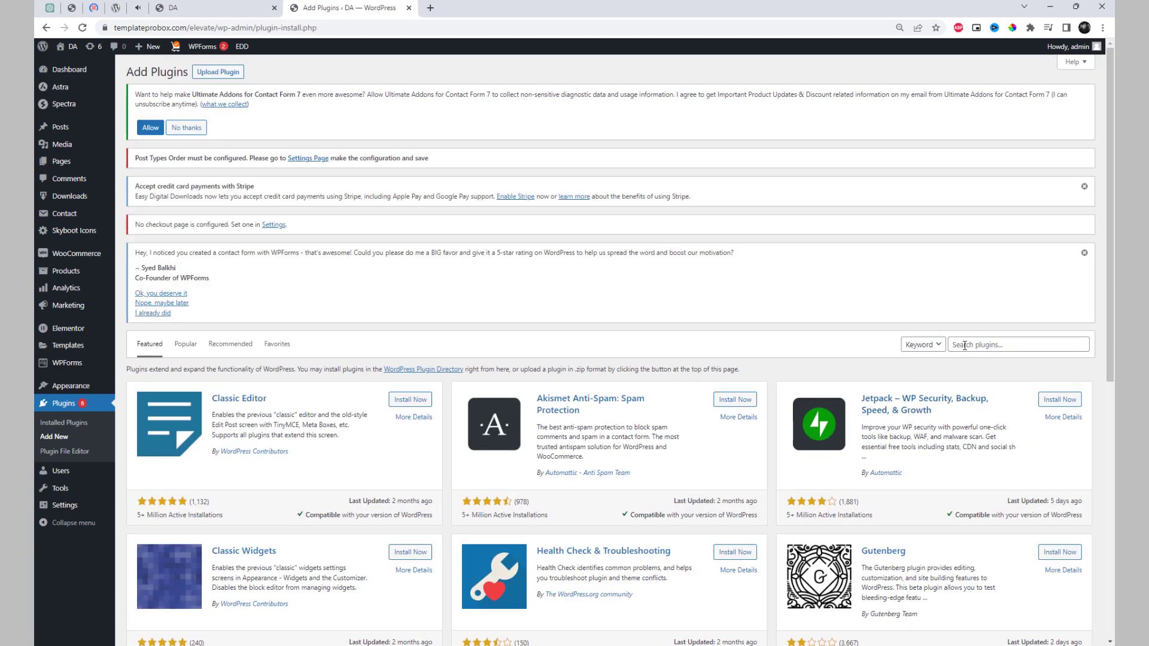
{"action": "left_click", "coordinate": [964, 345]}
{"action": "type", "text": "xpro"}
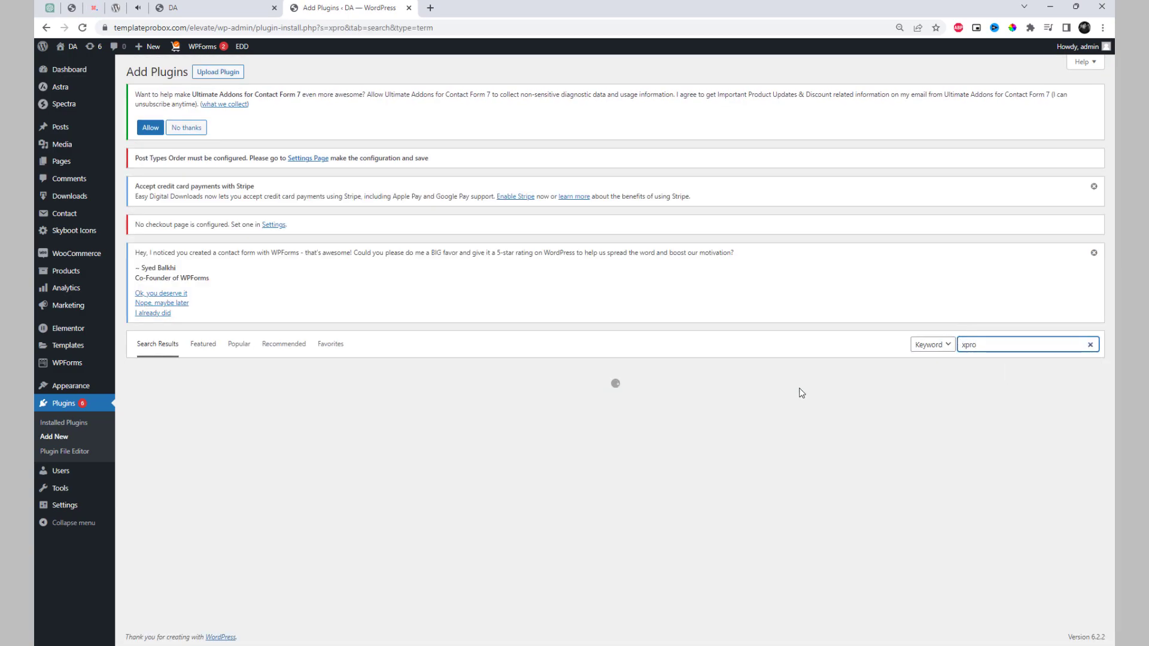
{"action": "scroll", "coordinate": [509, 371], "scroll_direction": "down", "scroll_amount": 2}
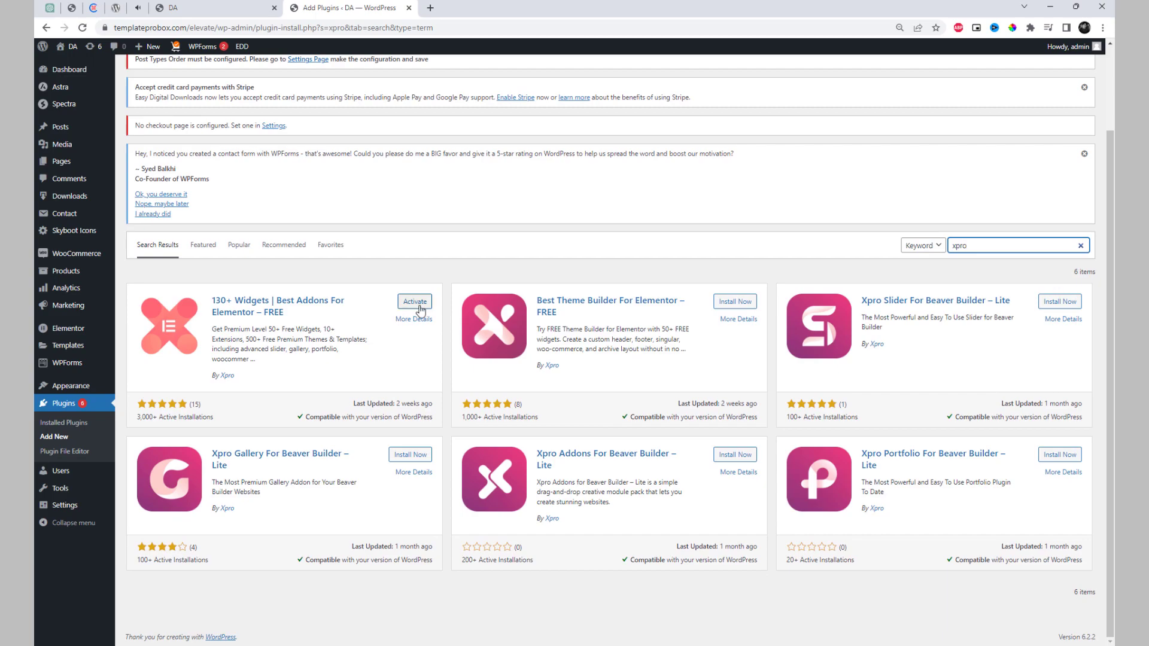
{"action": "left_click", "coordinate": [416, 307]}
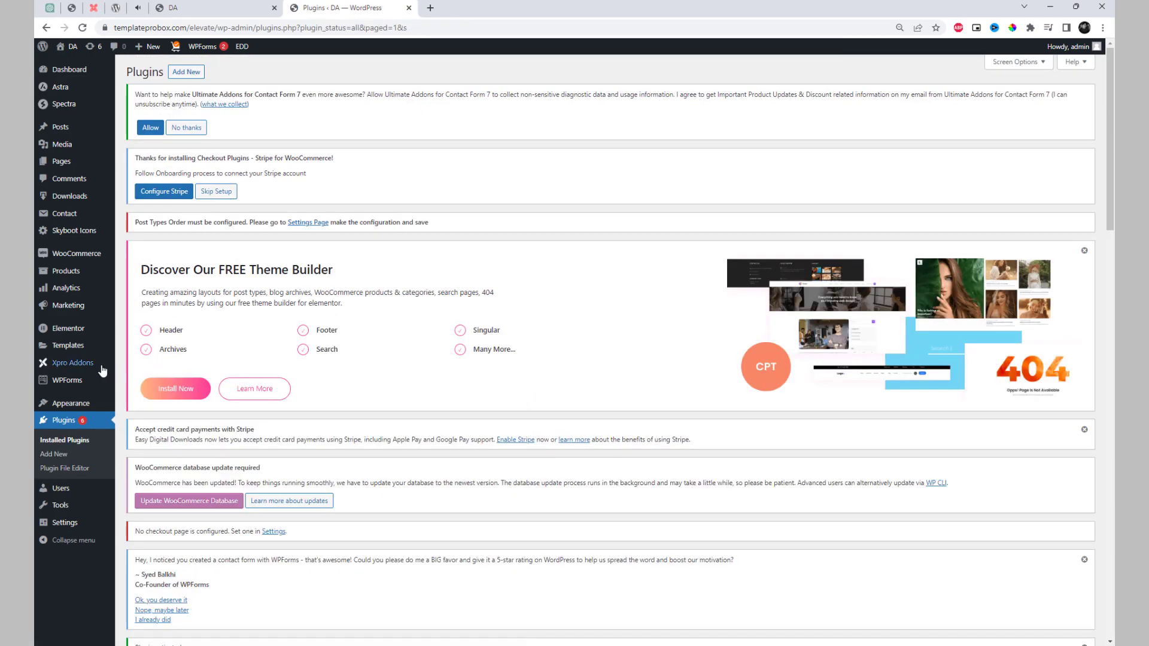
Switch on Simple Gallery in the Xpro Addons Widgets tab and save the changes.
{"action": "mouse_move", "coordinate": [85, 369]}
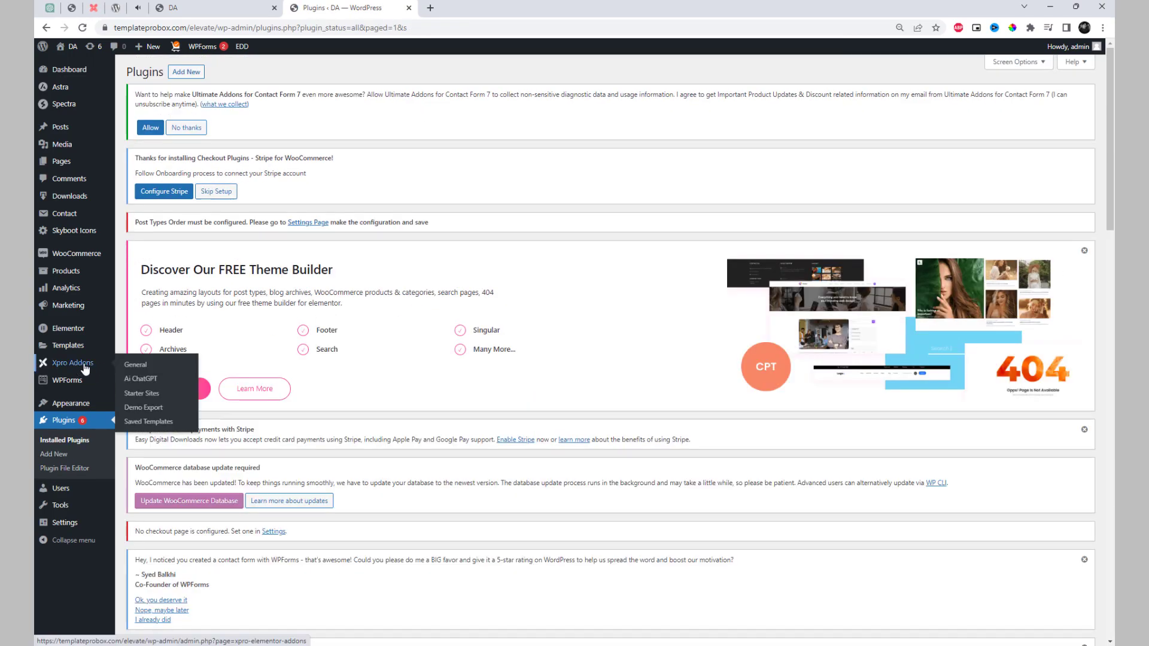
{"action": "left_click", "coordinate": [137, 367]}
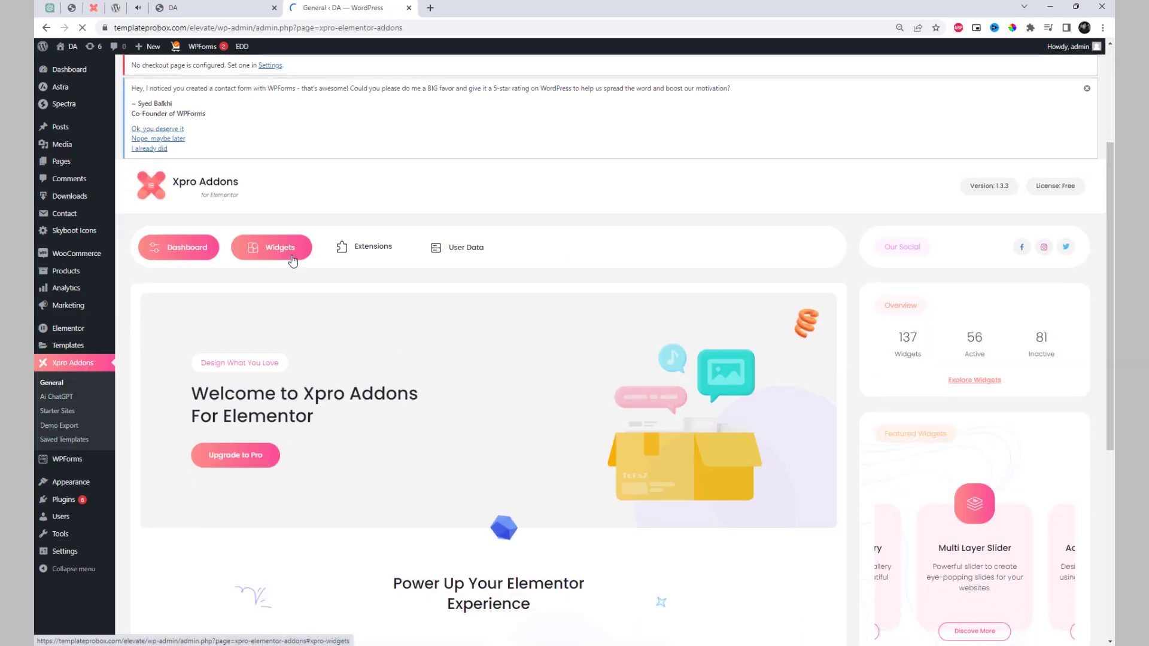
{"action": "left_click", "coordinate": [293, 261]}
{"action": "key", "text": "ctrl+f"}
{"action": "type", "text": "s"}
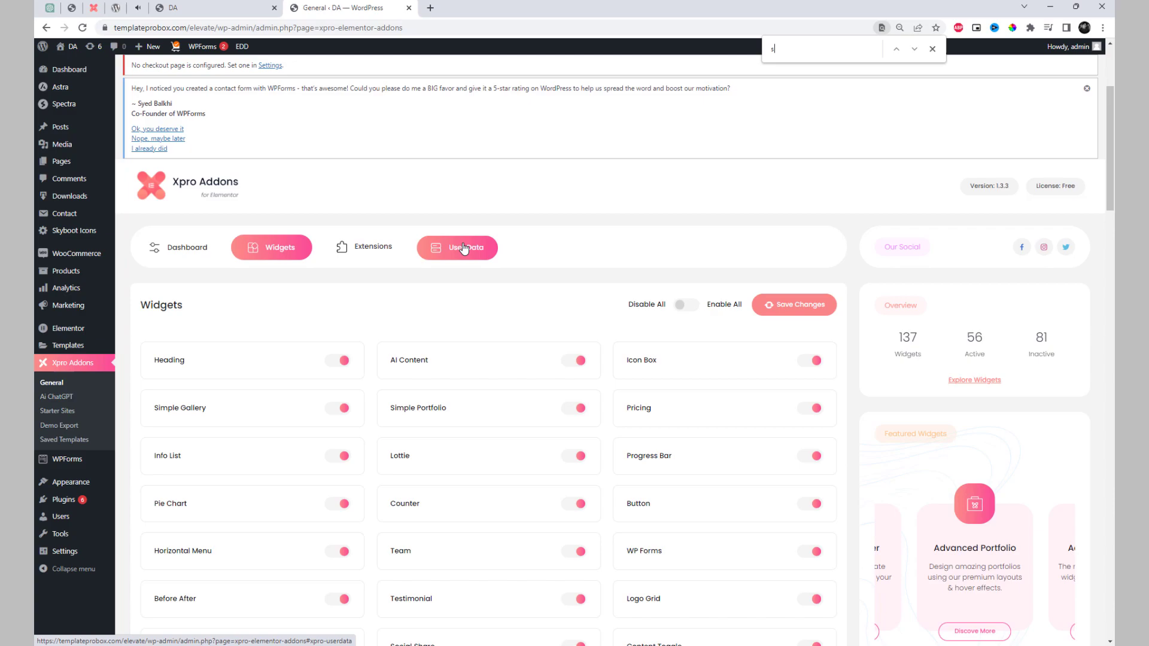
{"action": "type", "text": "imple"}
{"action": "scroll", "coordinate": [464, 249], "scroll_direction": "down", "scroll_amount": 5}
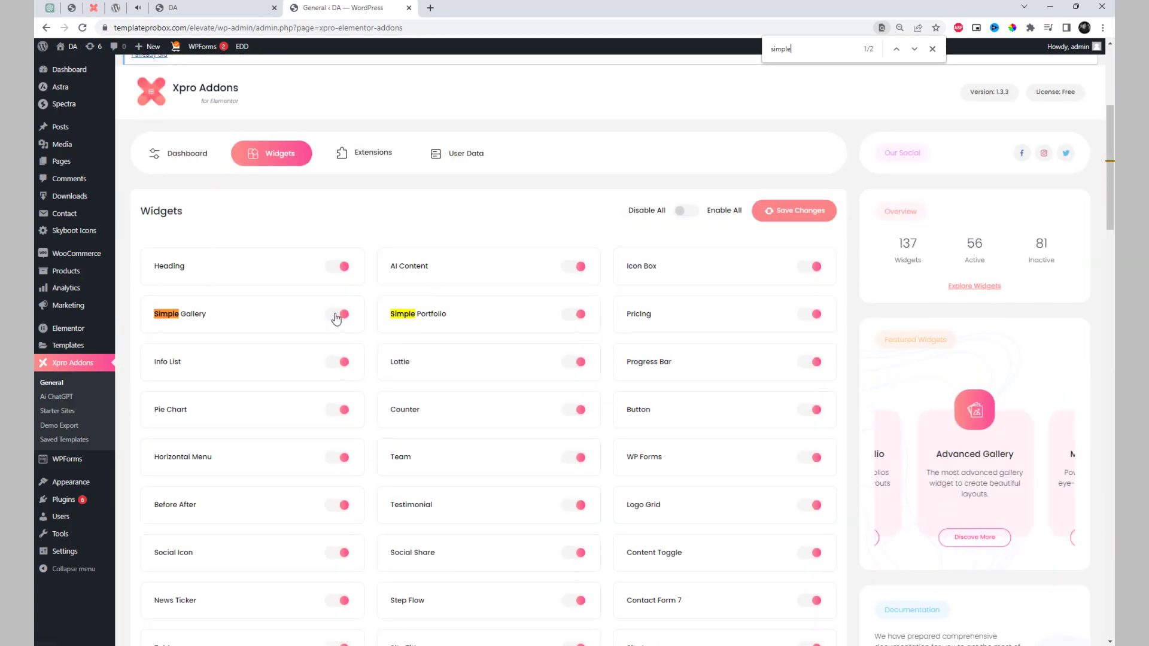
{"action": "left_click", "coordinate": [338, 315]}
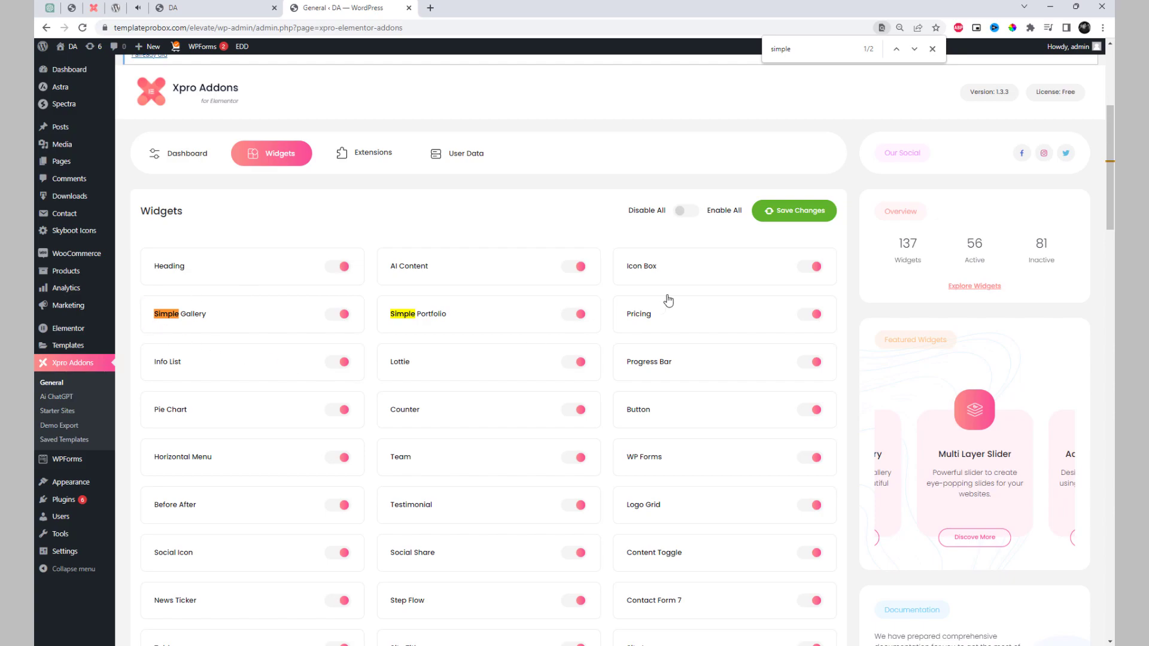
{"action": "left_click", "coordinate": [786, 223]}
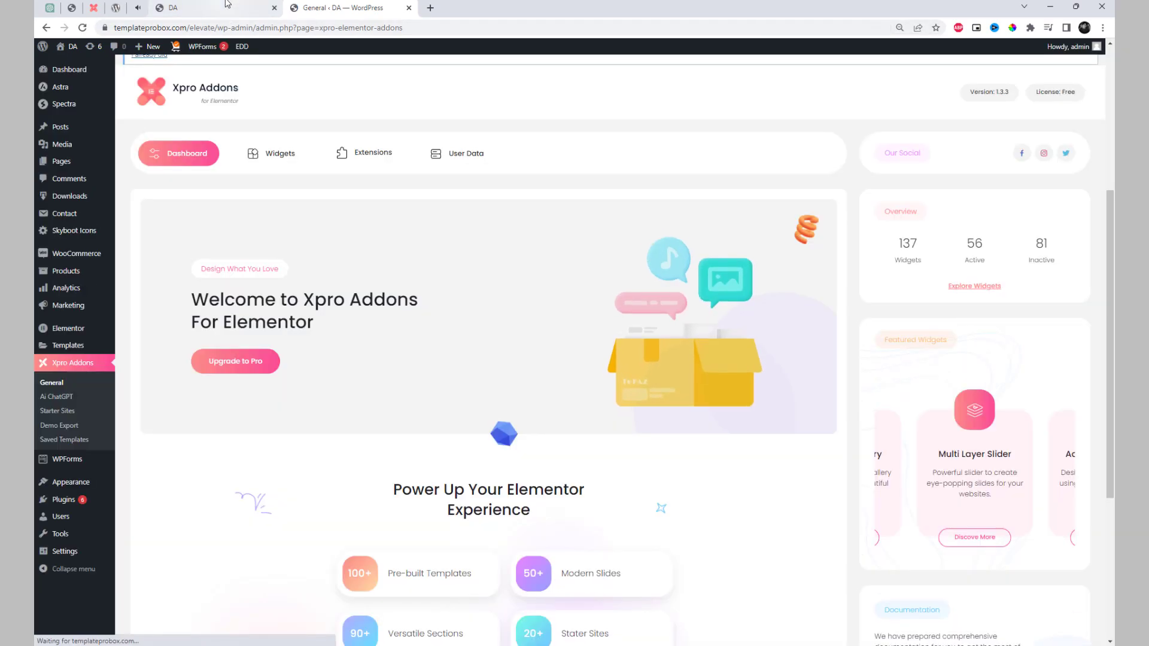
Open the Home page in the Elementor editor in a new tab.
{"action": "left_click", "coordinate": [227, 6]}
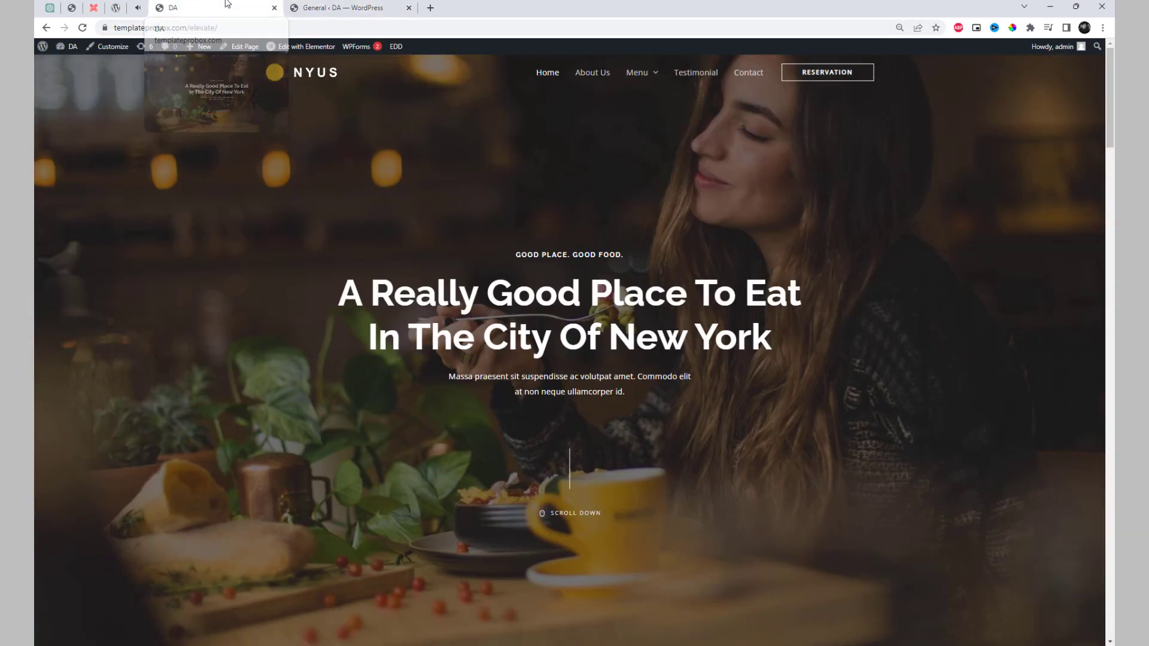
{"action": "right_click", "coordinate": [310, 54]}
{"action": "left_click", "coordinate": [335, 64]}
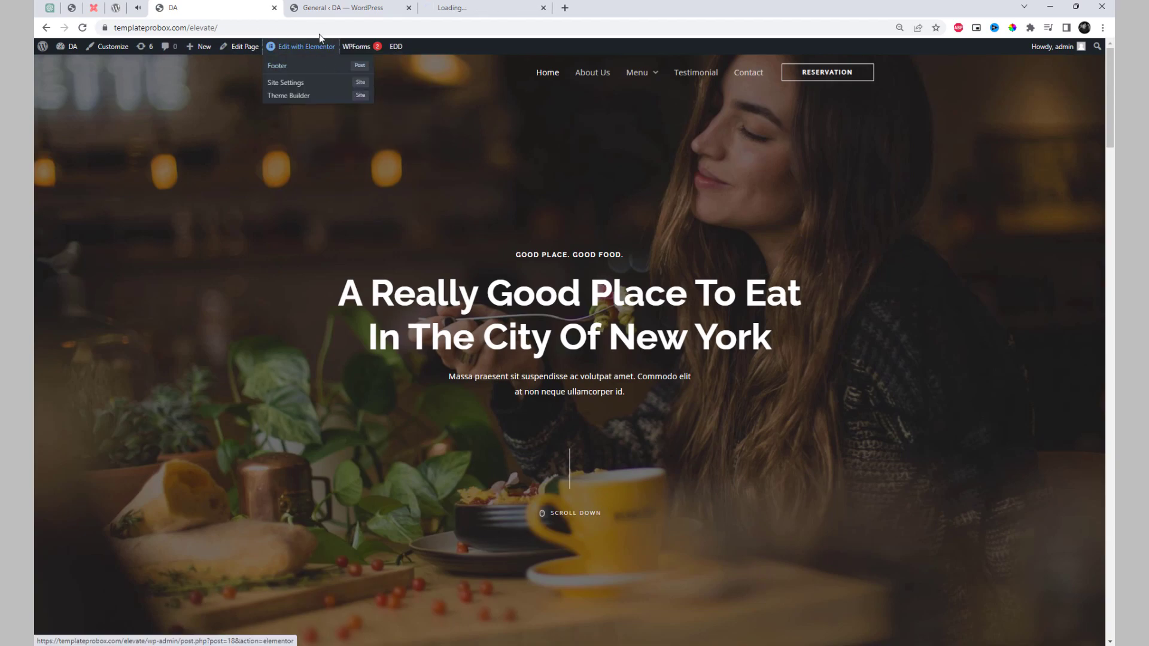
{"action": "left_click", "coordinate": [479, 8]}
{"action": "scroll", "coordinate": [688, 446], "scroll_direction": "down", "scroll_amount": 3}
{"action": "scroll", "coordinate": [683, 437], "scroll_direction": "down", "scroll_amount": 2}
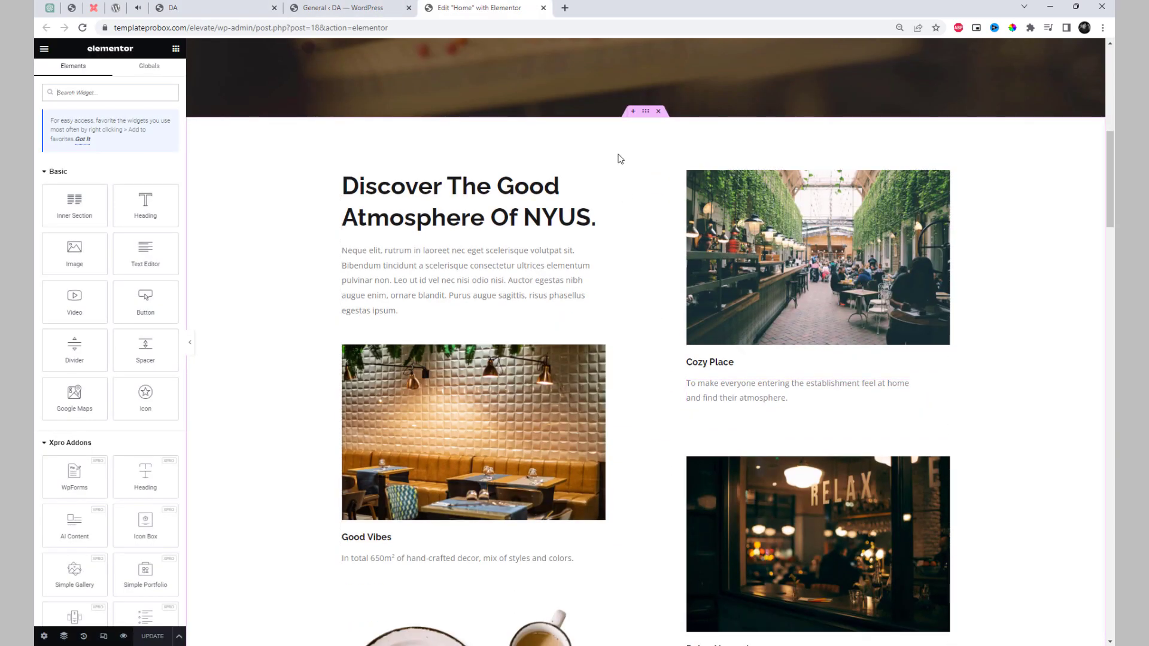
Add a single-column section with Full Width content above the Discover block.
{"action": "left_click", "coordinate": [633, 113]}
{"action": "left_click", "coordinate": [609, 161]}
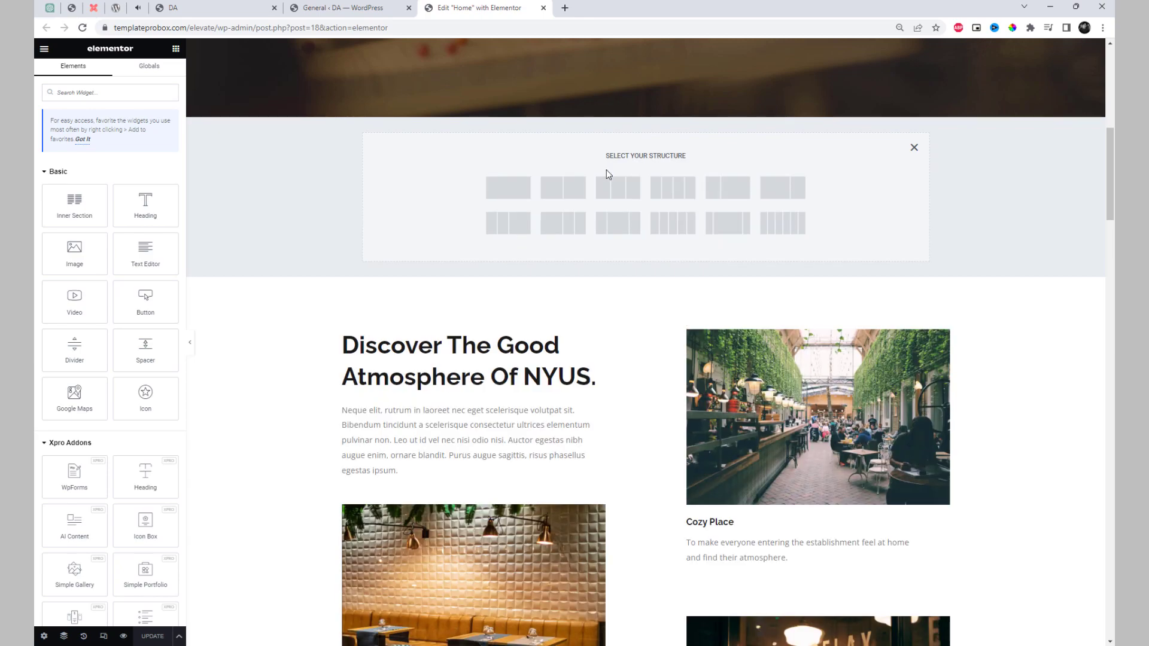
{"action": "left_click", "coordinate": [508, 197]}
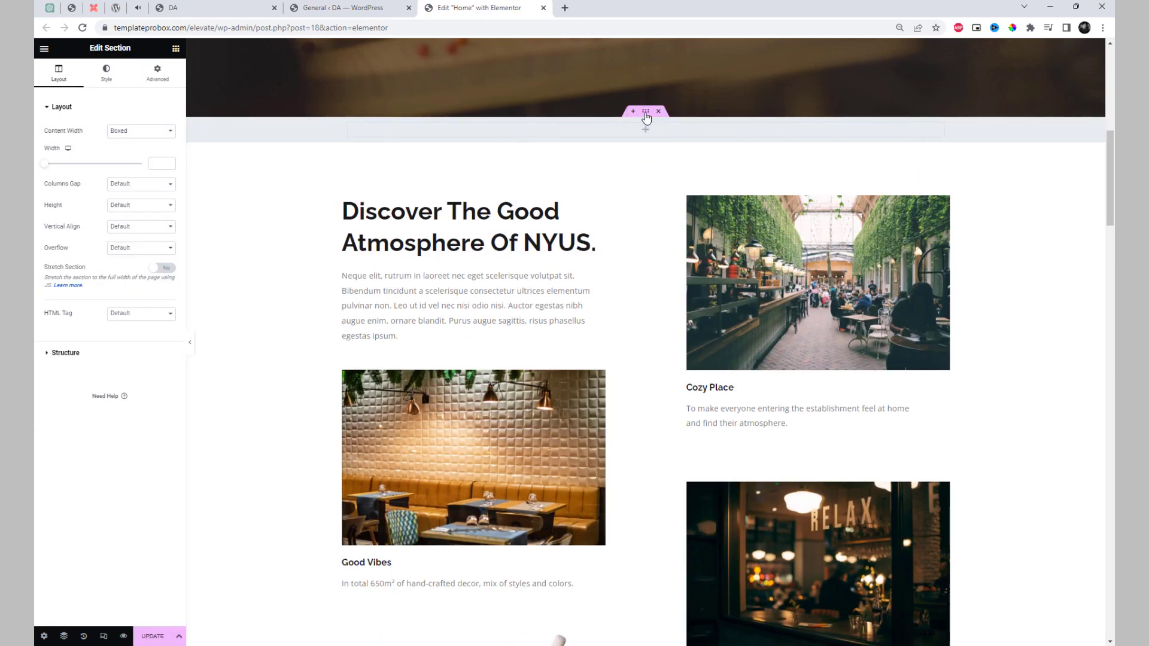
{"action": "left_click", "coordinate": [170, 131]}
{"action": "left_click", "coordinate": [141, 152]}
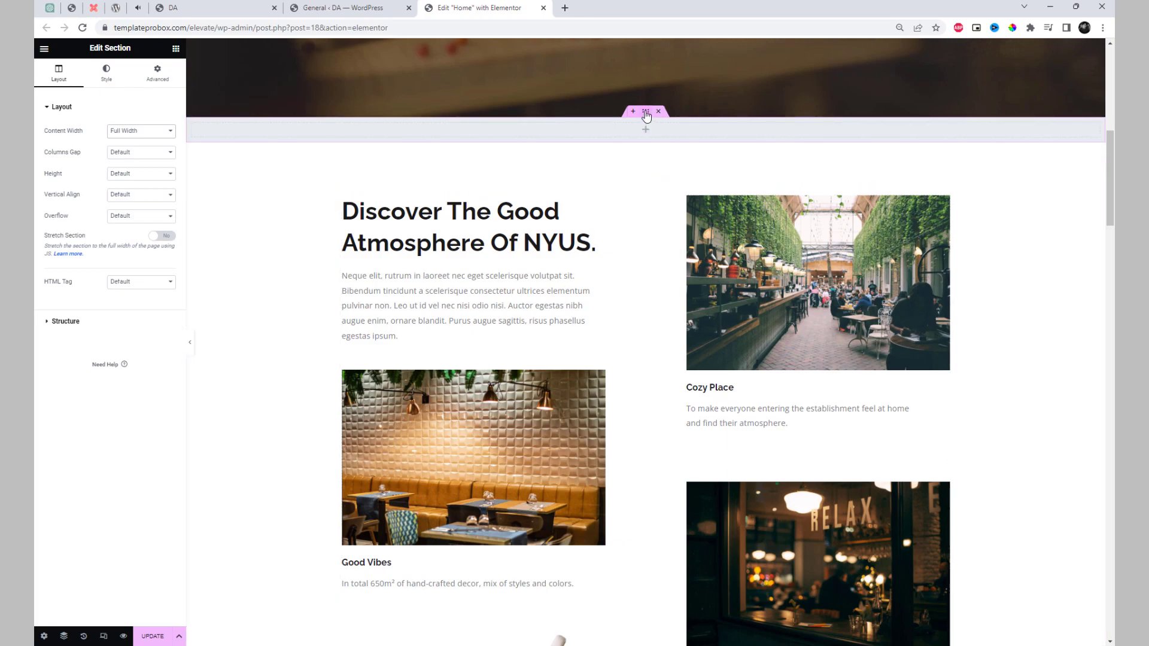
Give the new section a classic white background.
{"action": "left_click", "coordinate": [107, 73]}
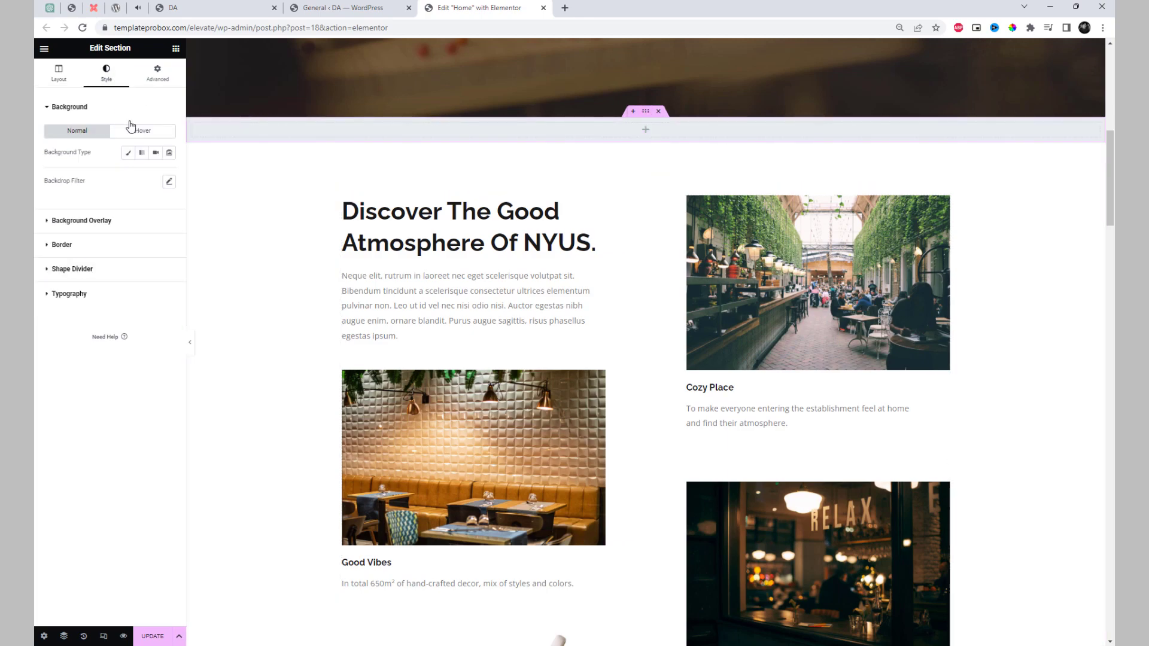
{"action": "left_click", "coordinate": [127, 153]}
{"action": "left_click", "coordinate": [169, 179]}
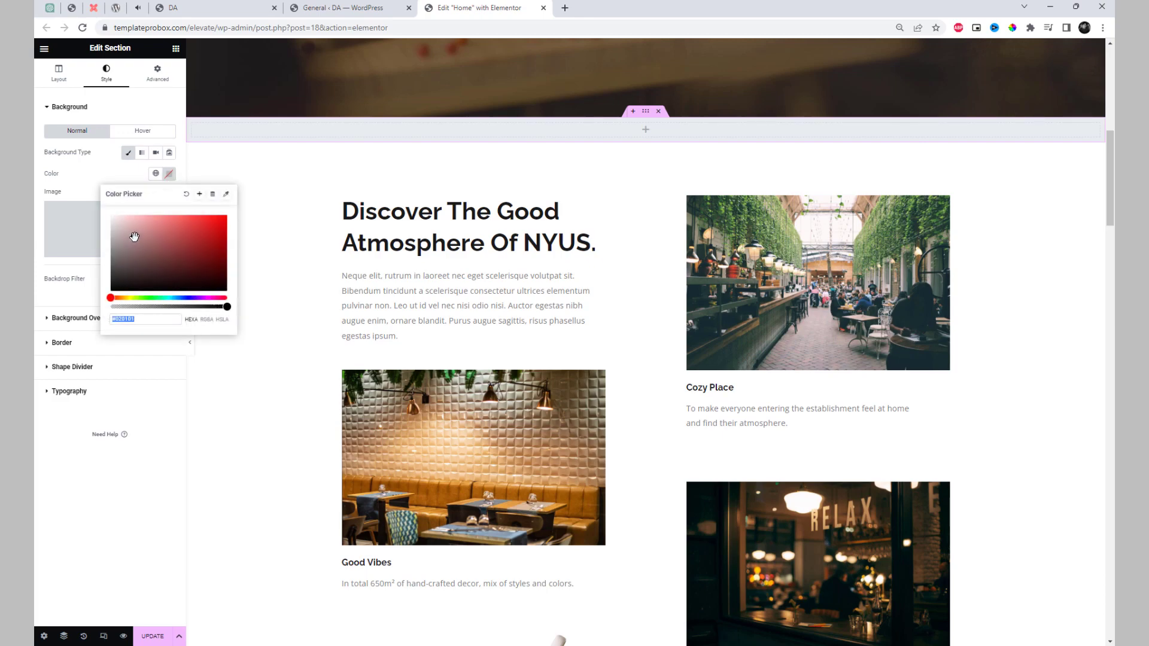
{"action": "left_click_drag", "start_coordinate": [134, 237], "coordinate": [90, 190]}
{"action": "left_click", "coordinate": [85, 185]}
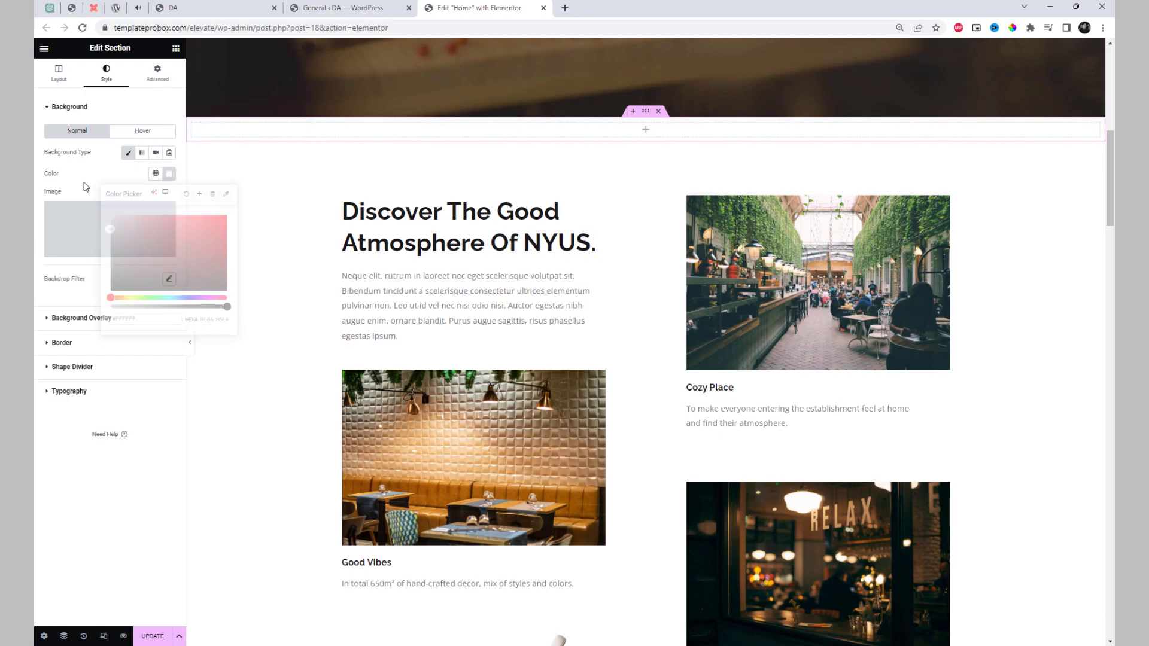
{"action": "left_click", "coordinate": [646, 131]}
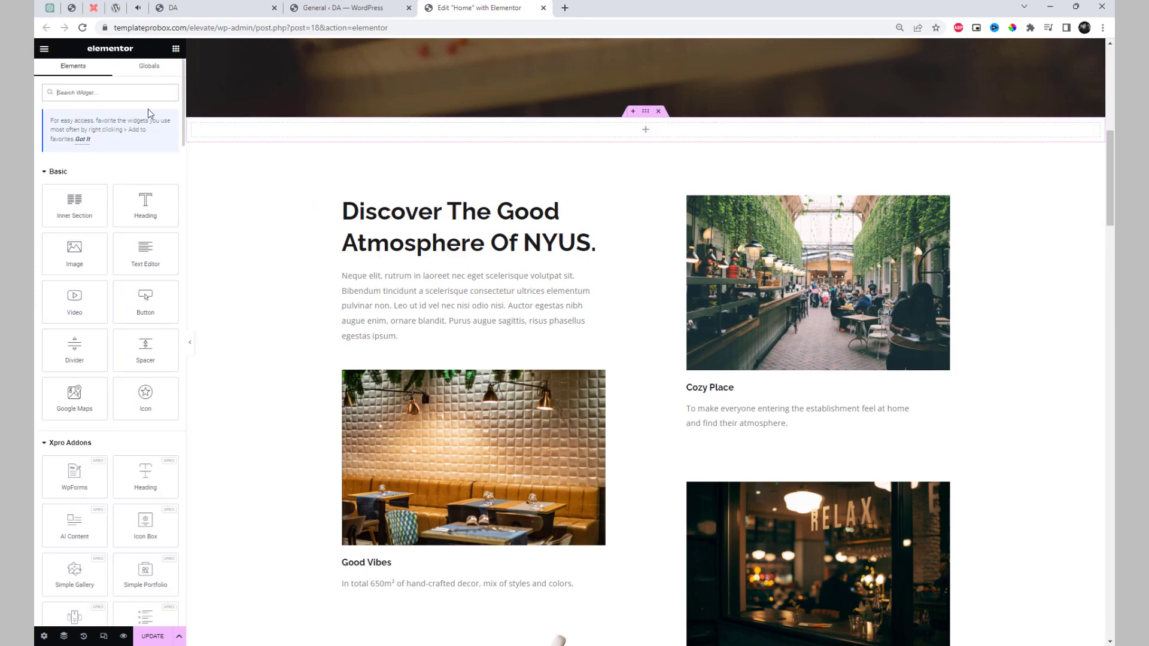
Drop a Simple Gallery widget into the new section and rename Filter 1 to 'Food'.
{"action": "type", "text": "Sim"}
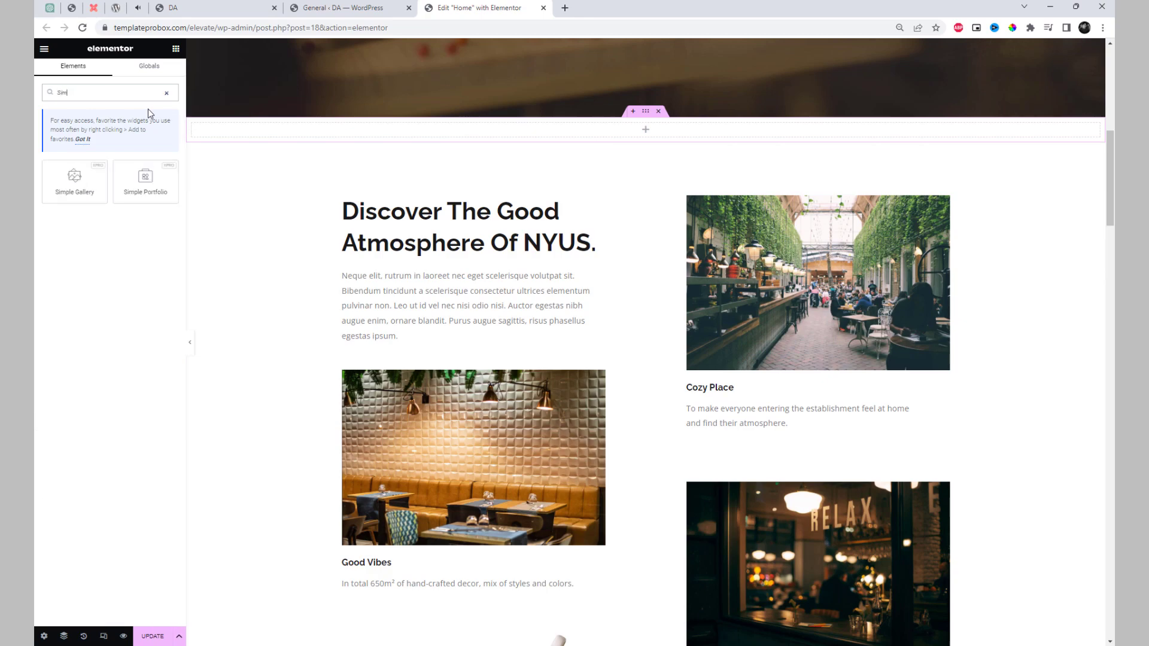
{"action": "type", "text": "ple"}
{"action": "left_click_drag", "start_coordinate": [83, 189], "coordinate": [617, 143]}
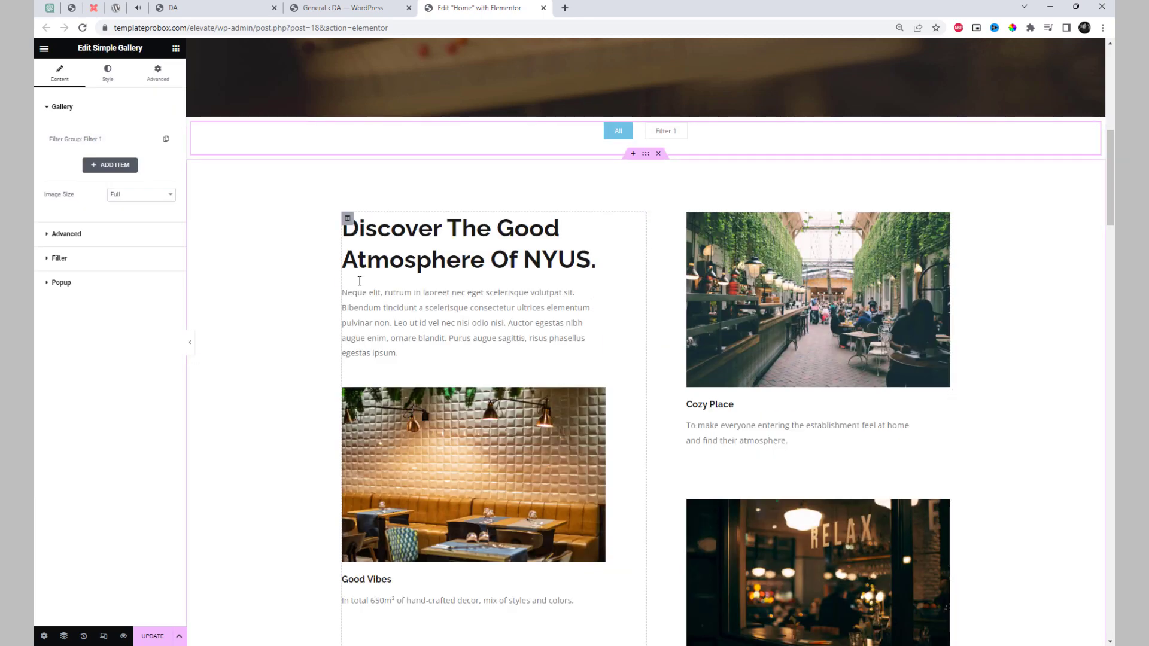
{"action": "left_click", "coordinate": [122, 149]}
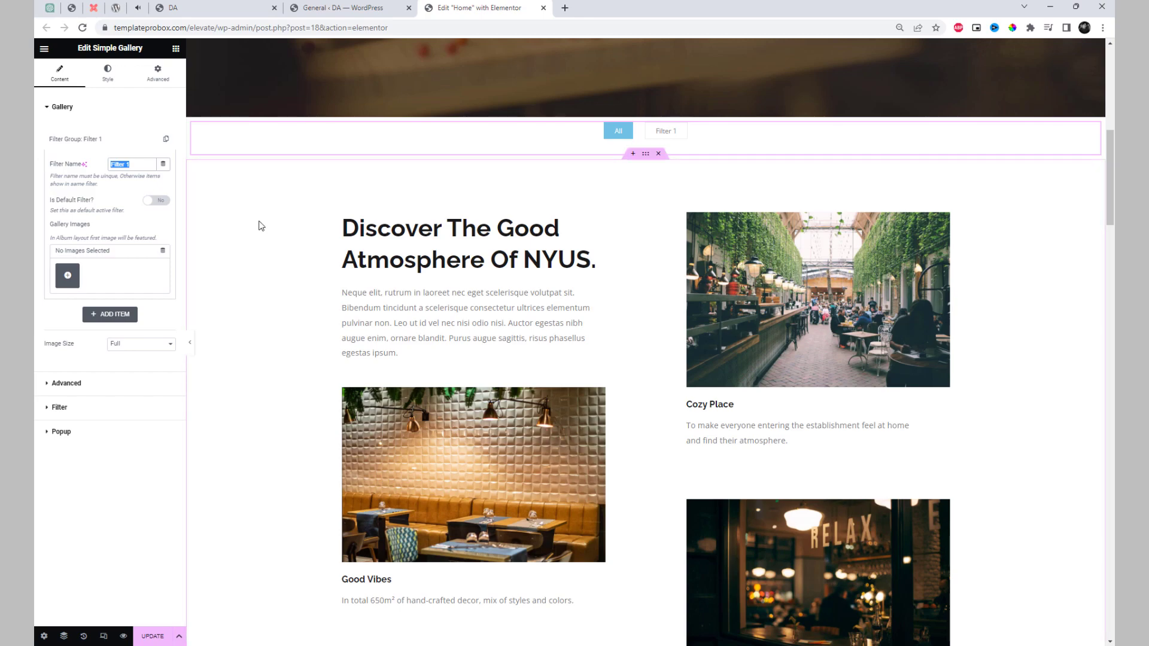
{"action": "type", "text": "Food"}
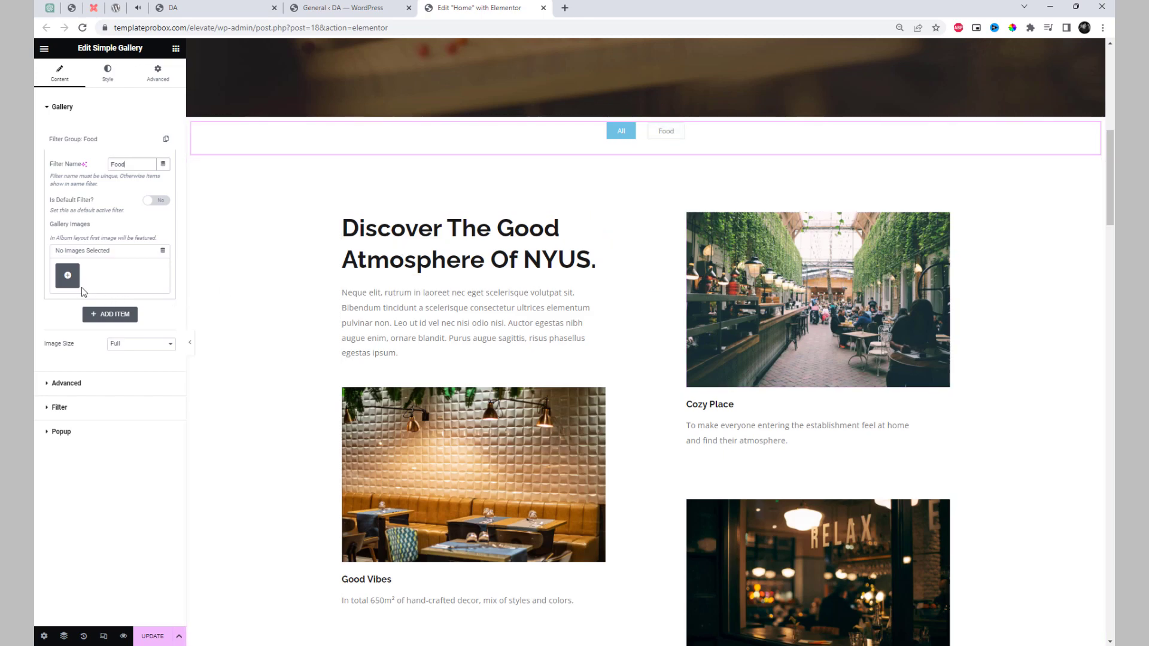
Insert seven restaurant photos, including dinner, dish, bar and chef shots, into Food.
{"action": "left_click", "coordinate": [68, 275]}
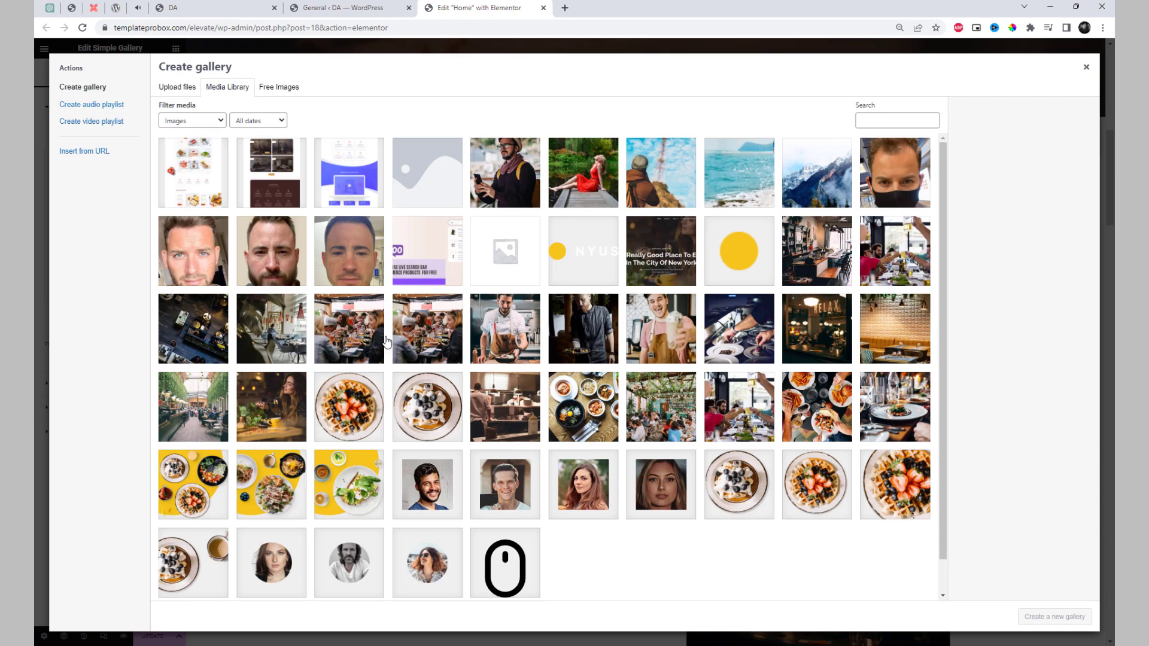
{"action": "left_click", "coordinate": [423, 336]}
{"action": "left_click", "coordinate": [739, 329]}
{"action": "left_click", "coordinate": [816, 328]}
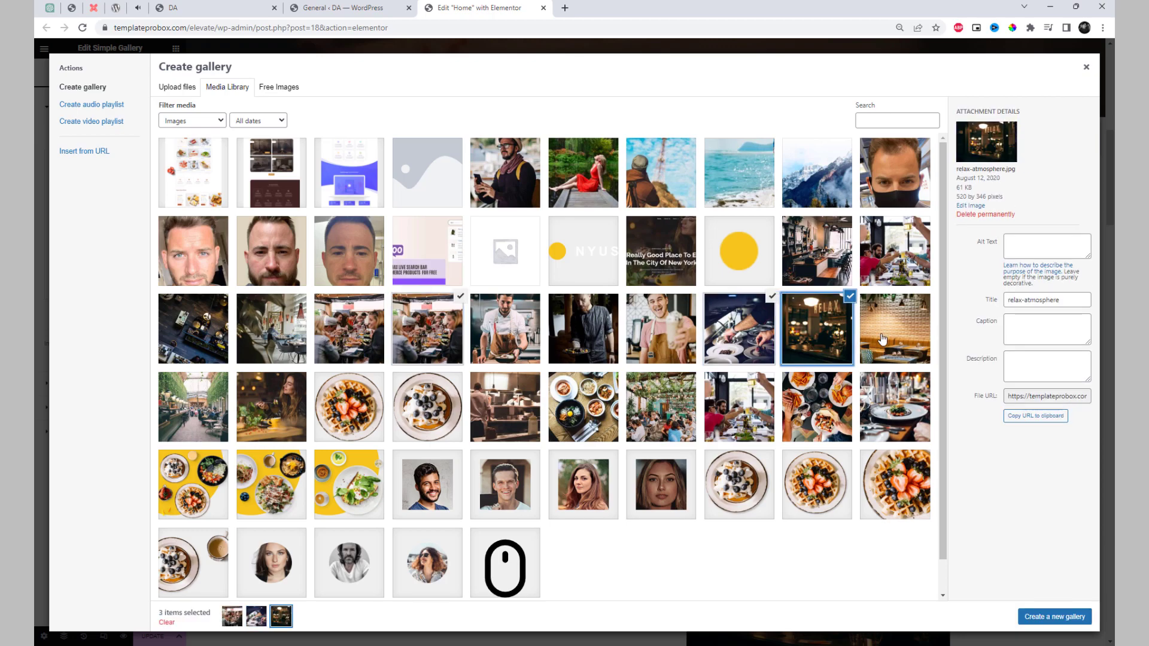
{"action": "left_click", "coordinate": [894, 328]}
{"action": "left_click", "coordinate": [207, 411]}
{"action": "left_click", "coordinate": [258, 407]}
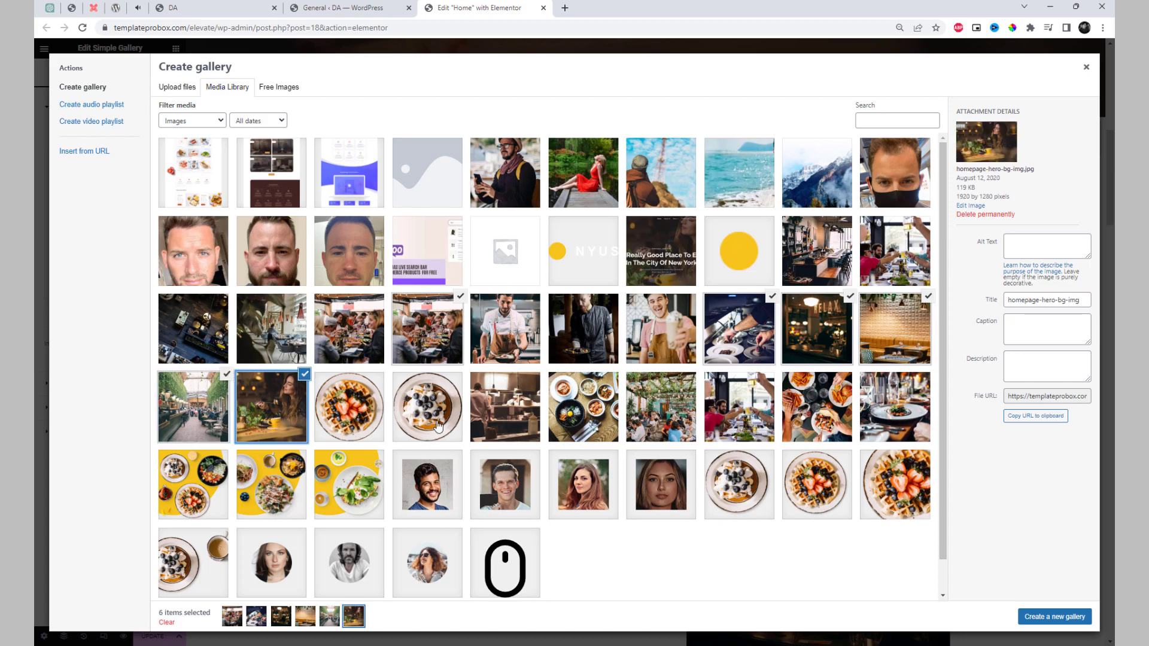
{"action": "left_click", "coordinate": [496, 422]}
{"action": "left_click", "coordinate": [1075, 622]}
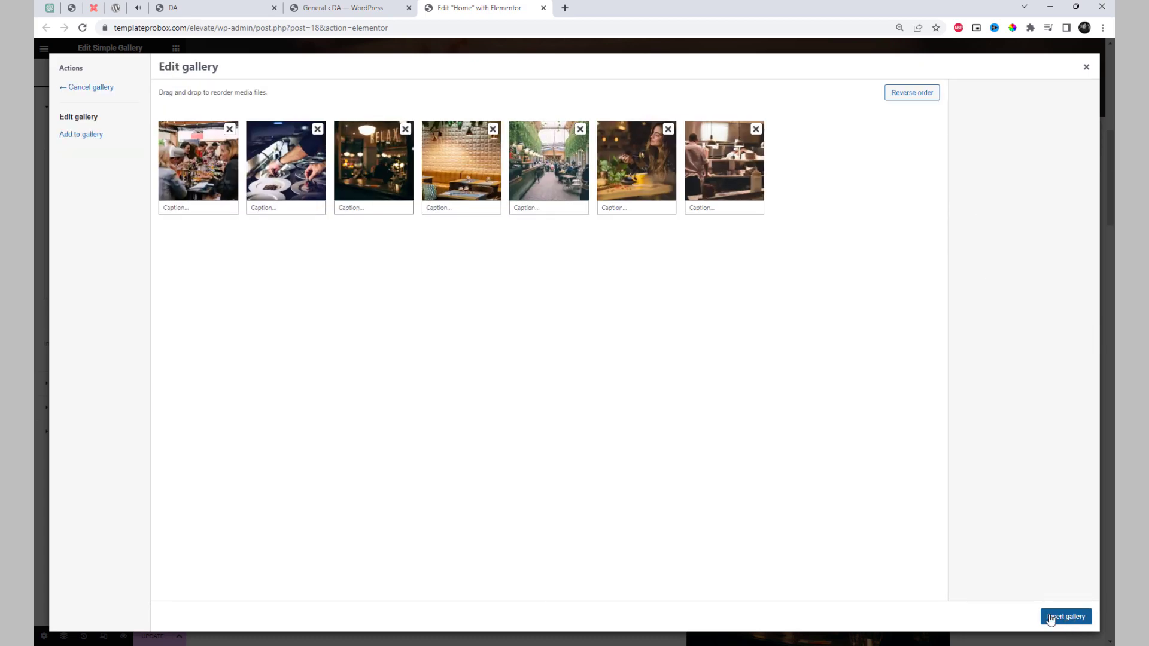
{"action": "left_click", "coordinate": [1065, 617]}
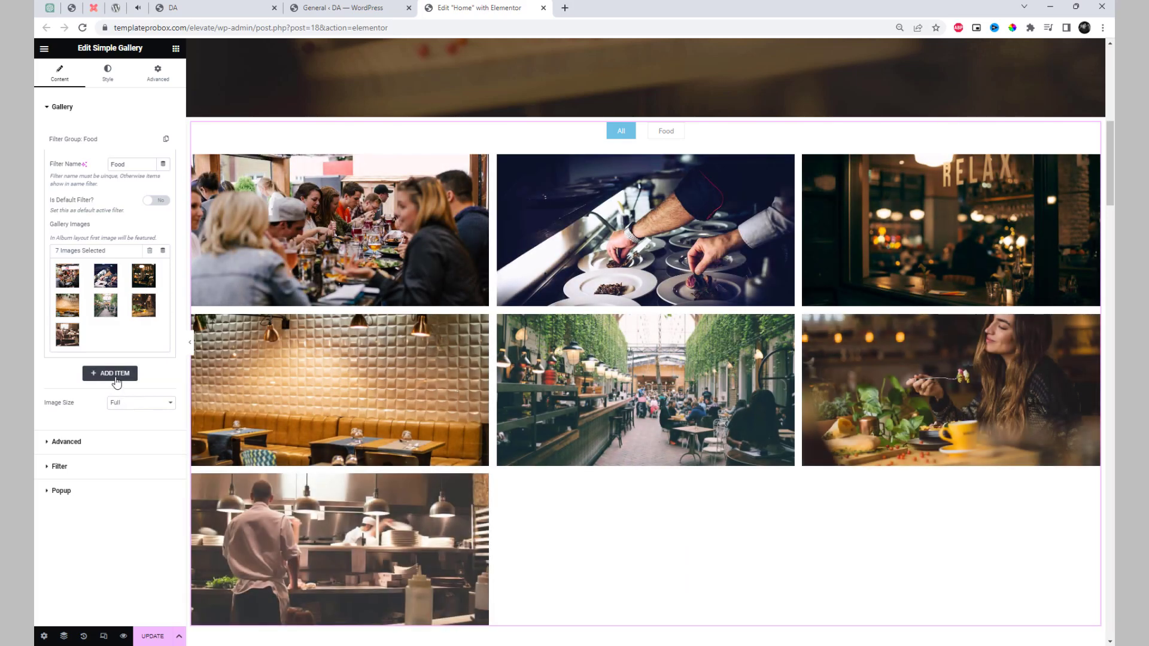
Add a 'Drinks' filter with chef, food bowls, garden, toasting and shared-lunch photos.
{"action": "left_click", "coordinate": [116, 375]}
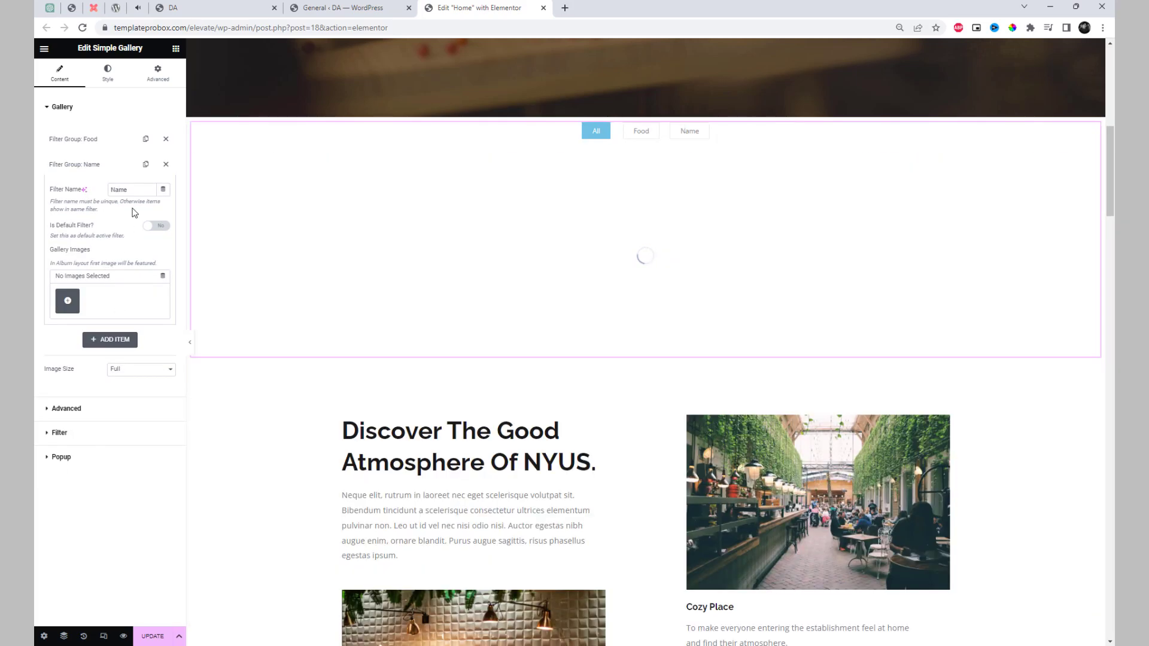
{"action": "double_click", "coordinate": [119, 189]}
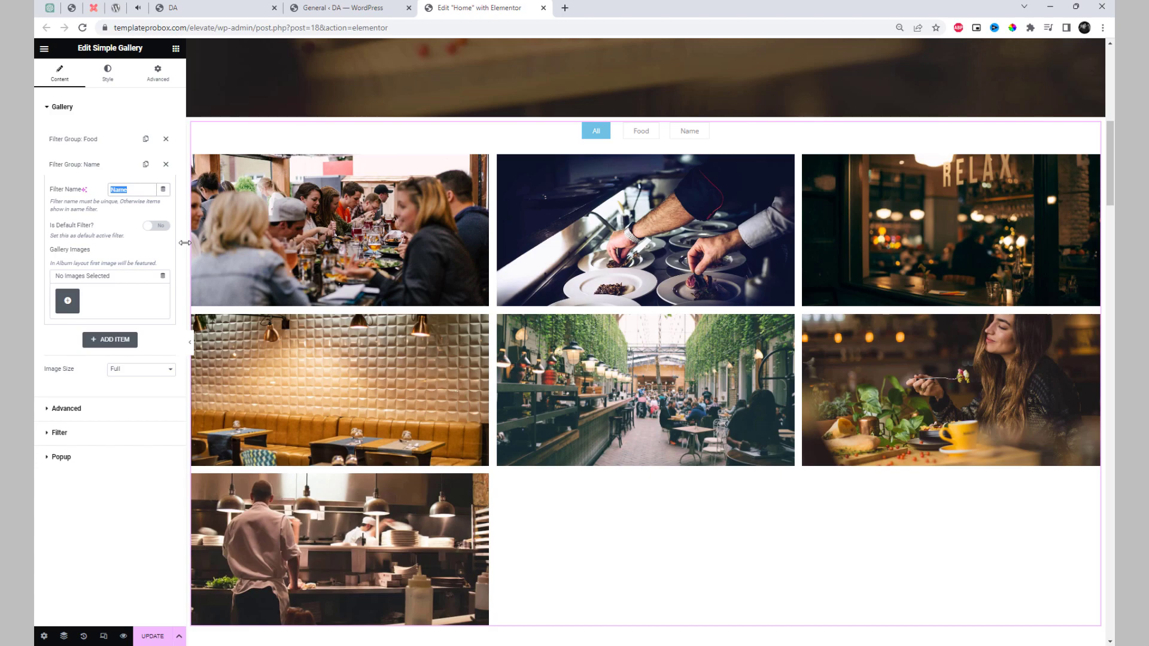
{"action": "type", "text": "Drinks"}
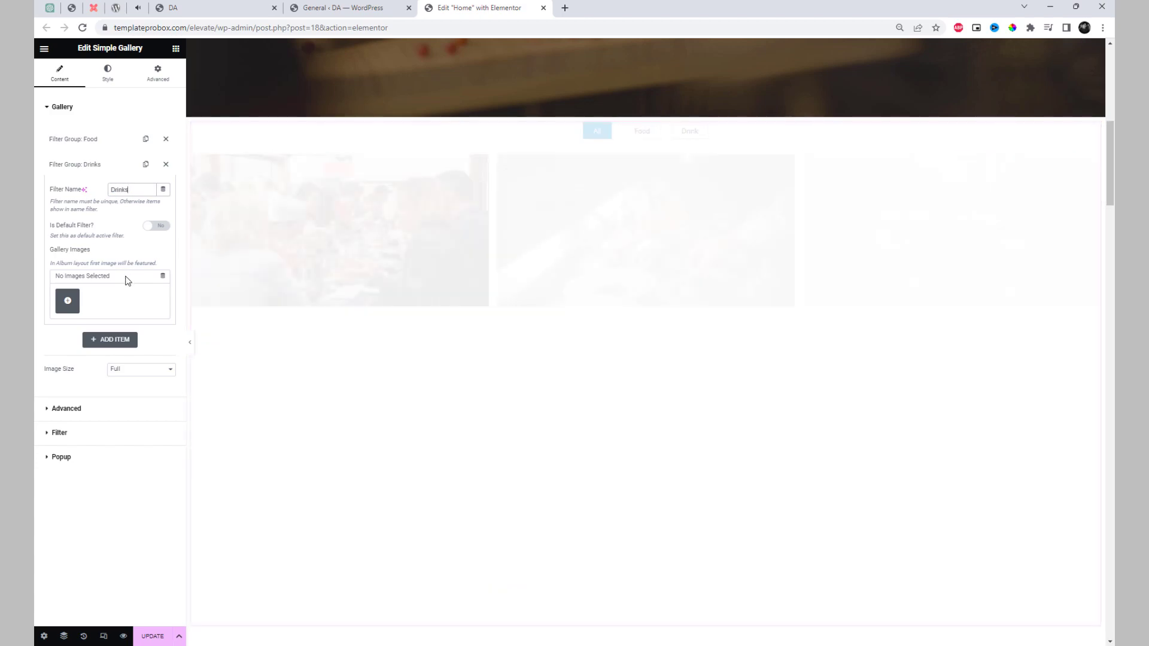
{"action": "left_click", "coordinate": [68, 301]}
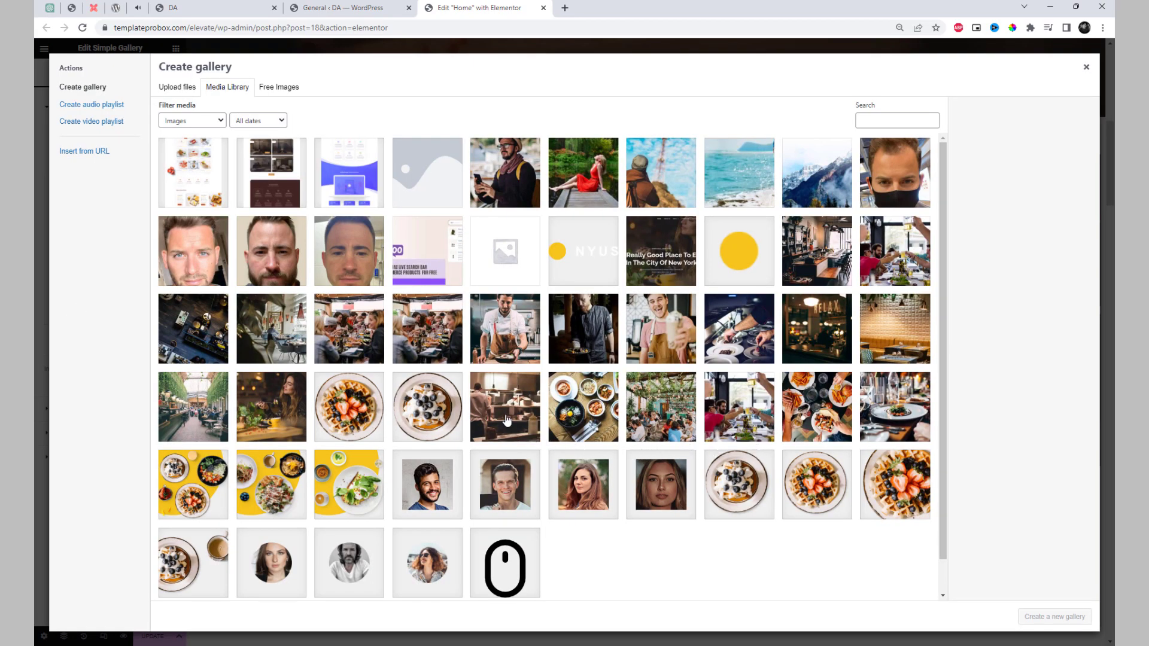
{"action": "left_click", "coordinate": [507, 421]}
{"action": "left_click", "coordinate": [583, 418]}
{"action": "left_click", "coordinate": [676, 422]}
{"action": "left_click", "coordinate": [738, 413]}
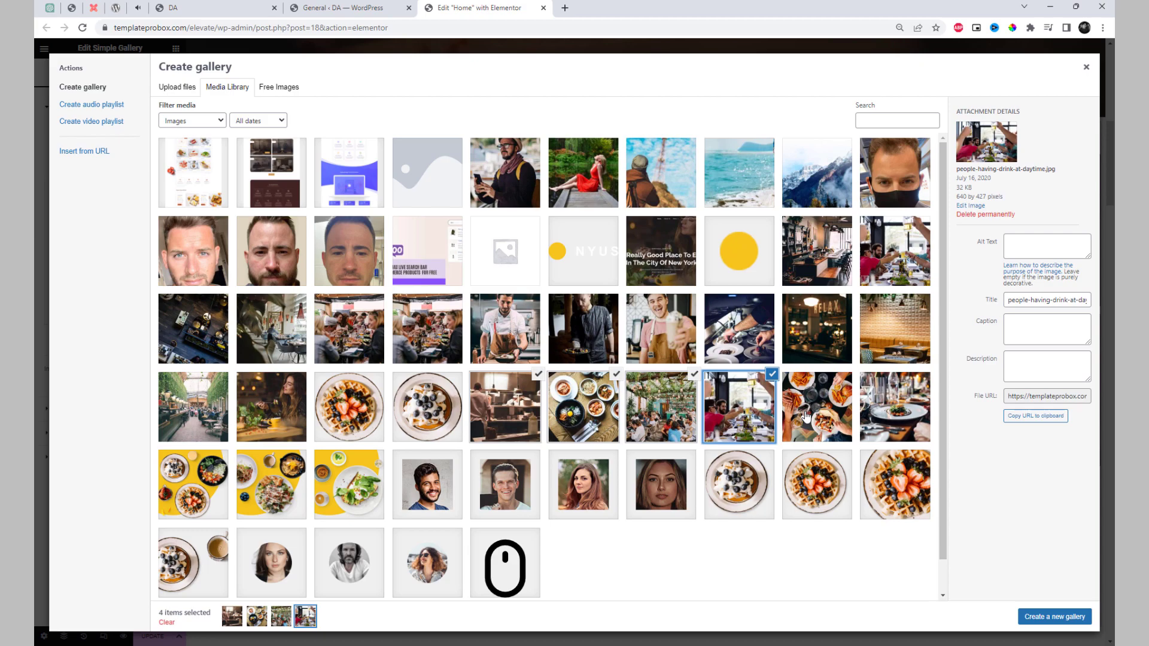
{"action": "left_click", "coordinate": [817, 413]}
{"action": "left_click", "coordinate": [1046, 620]}
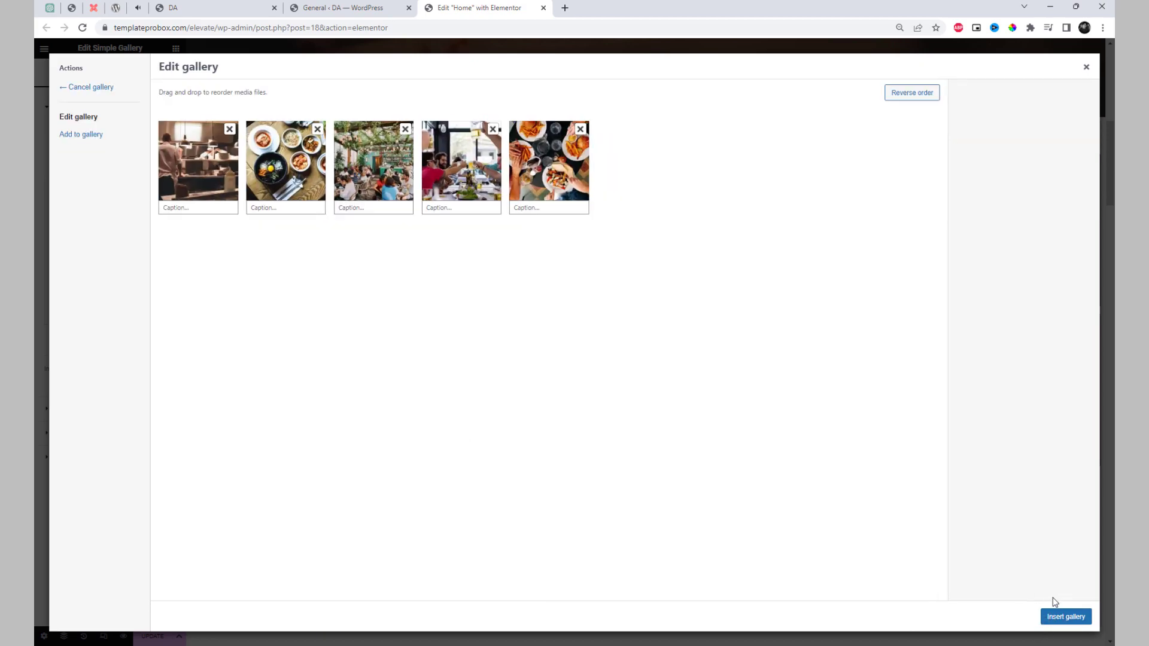
{"action": "left_click", "coordinate": [1071, 617]}
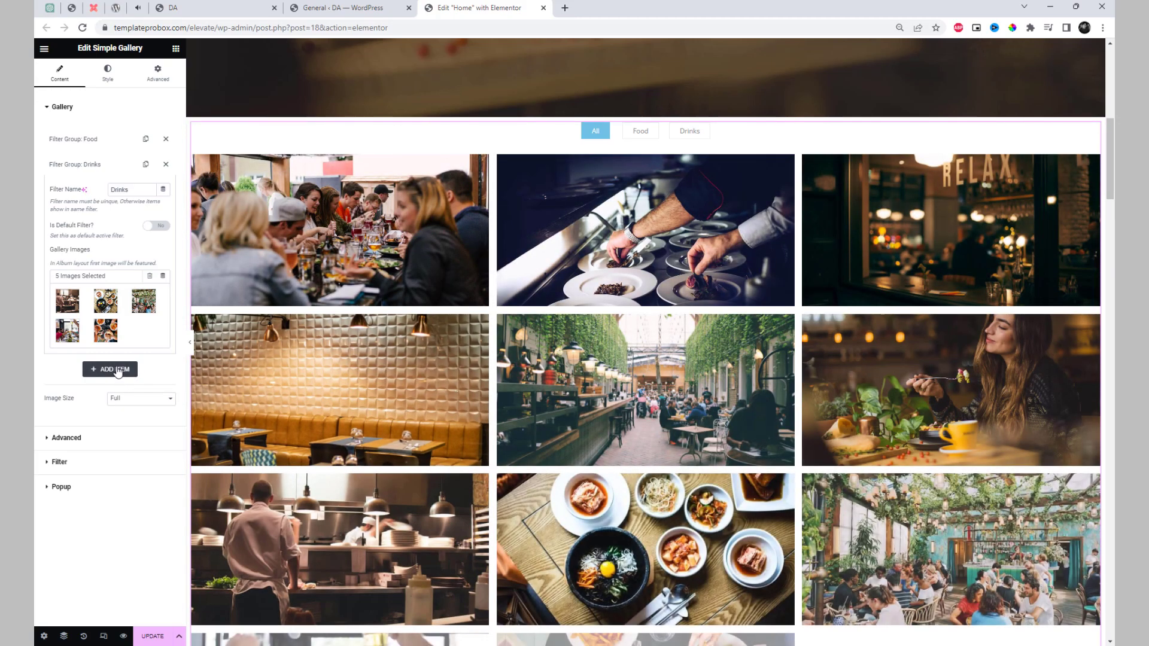
Add a third gallery filter group named 'Special Menu'.
{"action": "left_click", "coordinate": [114, 369]}
{"action": "double_click", "coordinate": [133, 219]}
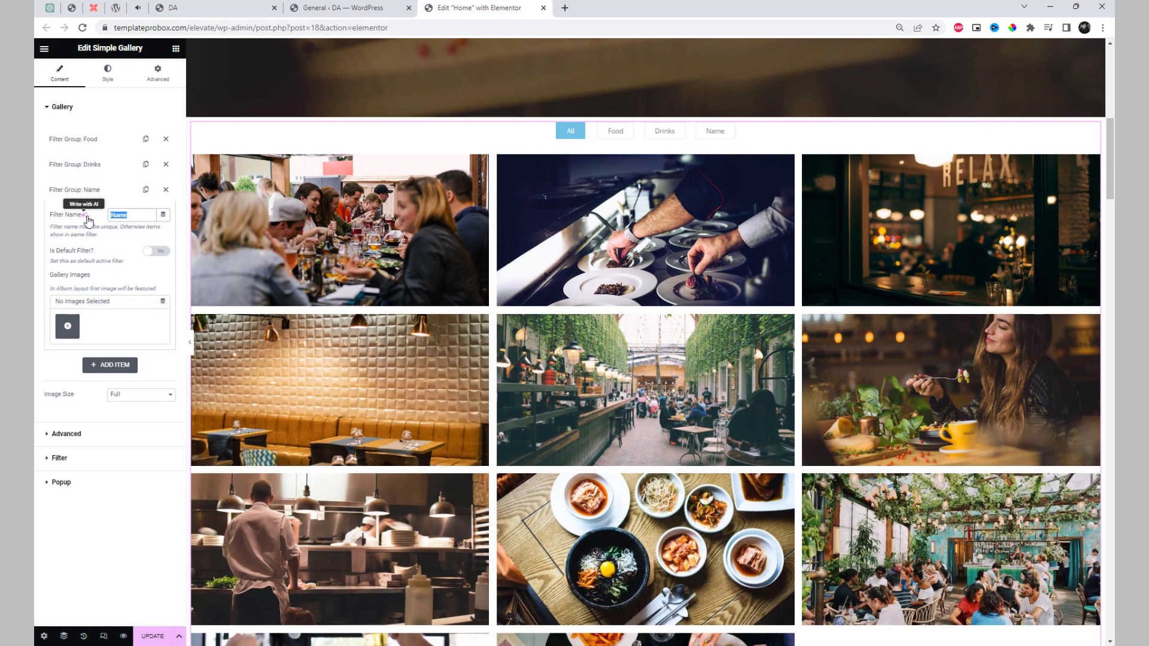
{"action": "type", "text": "S"}
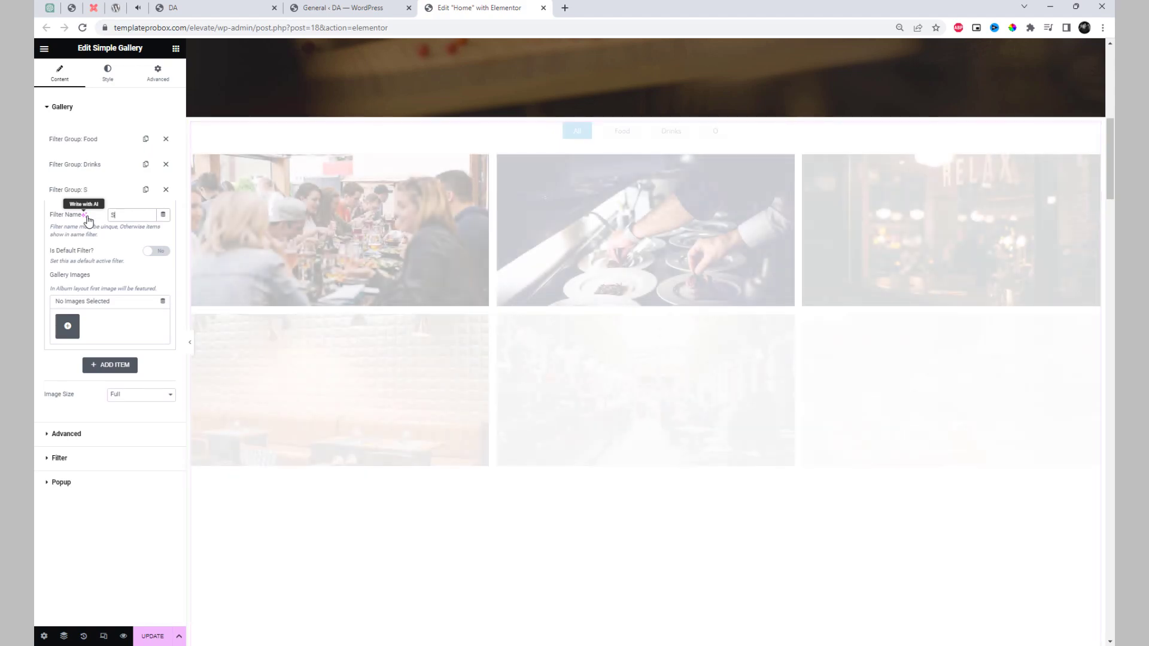
{"action": "type", "text": "pecial"}
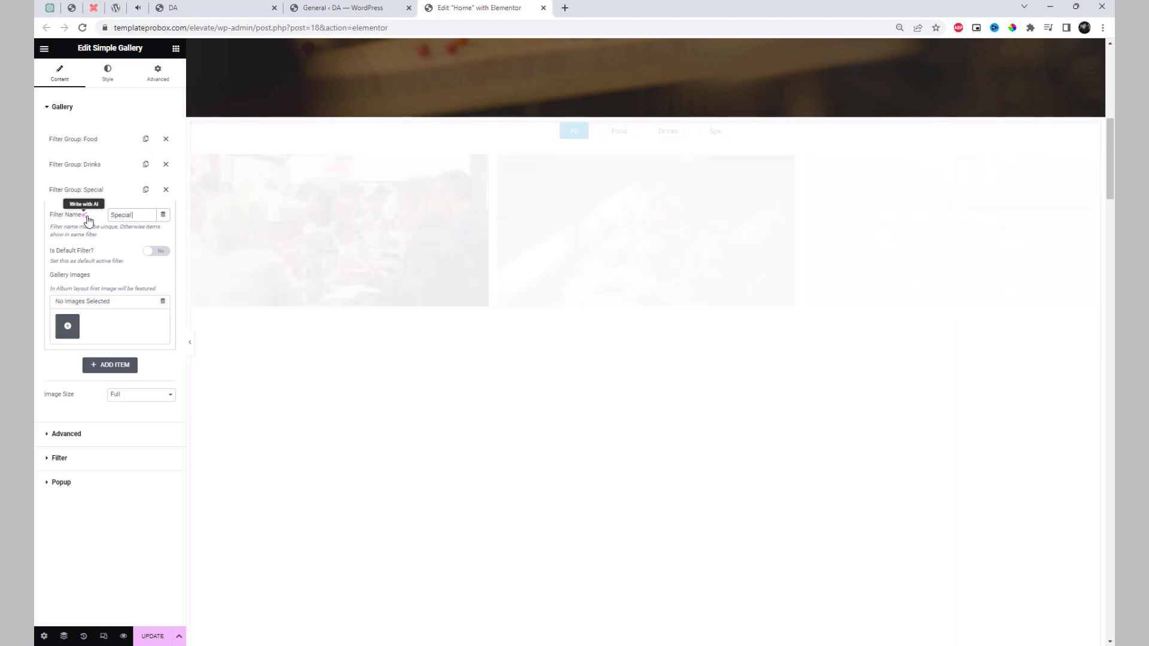
{"action": "type", "text": " Menu"}
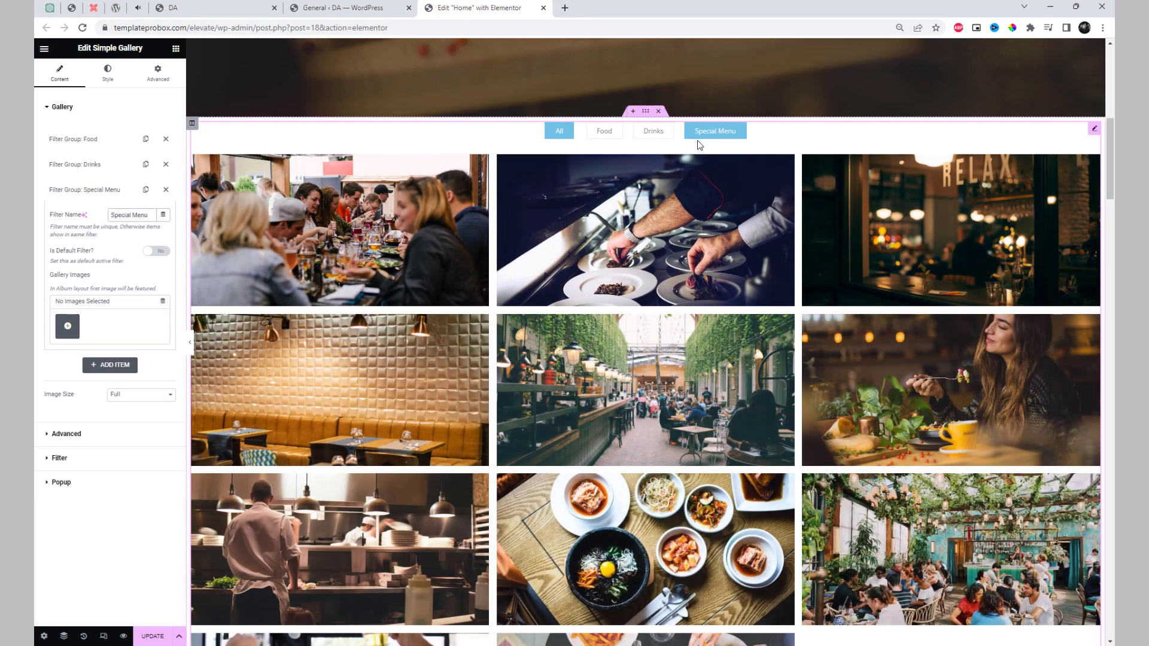
Insert three yellow food shots, a fine-dining photo and a dark top-down photo into Special Menu.
{"action": "left_click", "coordinate": [69, 329]}
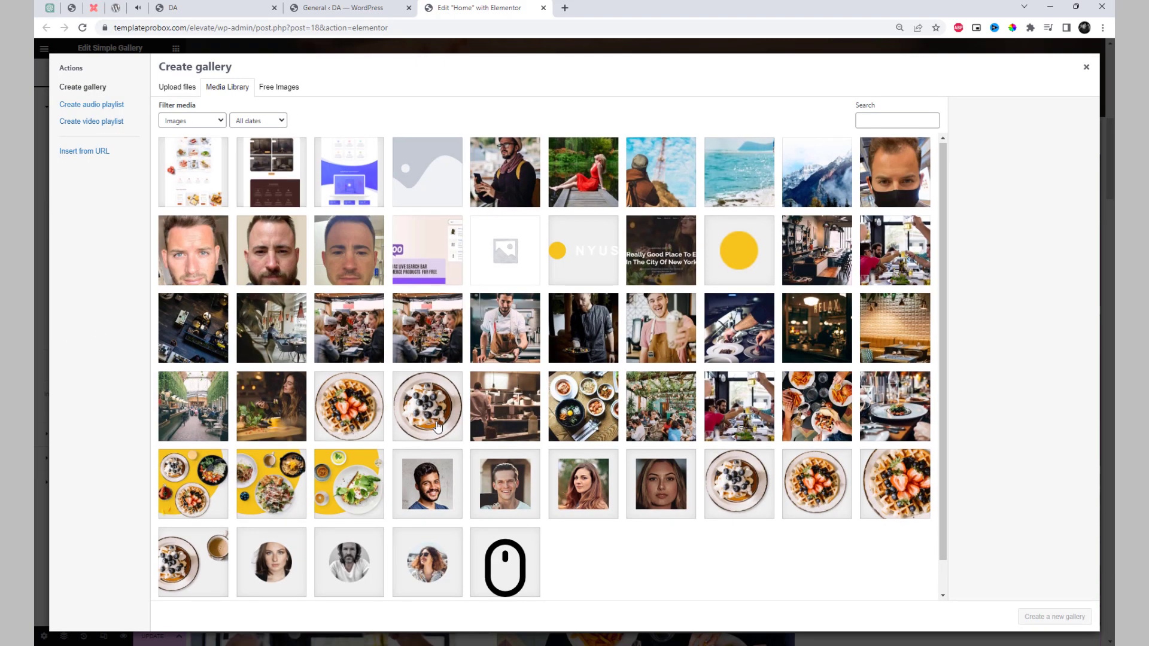
{"action": "scroll", "coordinate": [344, 330], "scroll_direction": "down", "scroll_amount": 1}
{"action": "left_click", "coordinate": [193, 452]}
{"action": "left_click", "coordinate": [271, 452]}
{"action": "left_click", "coordinate": [351, 459]}
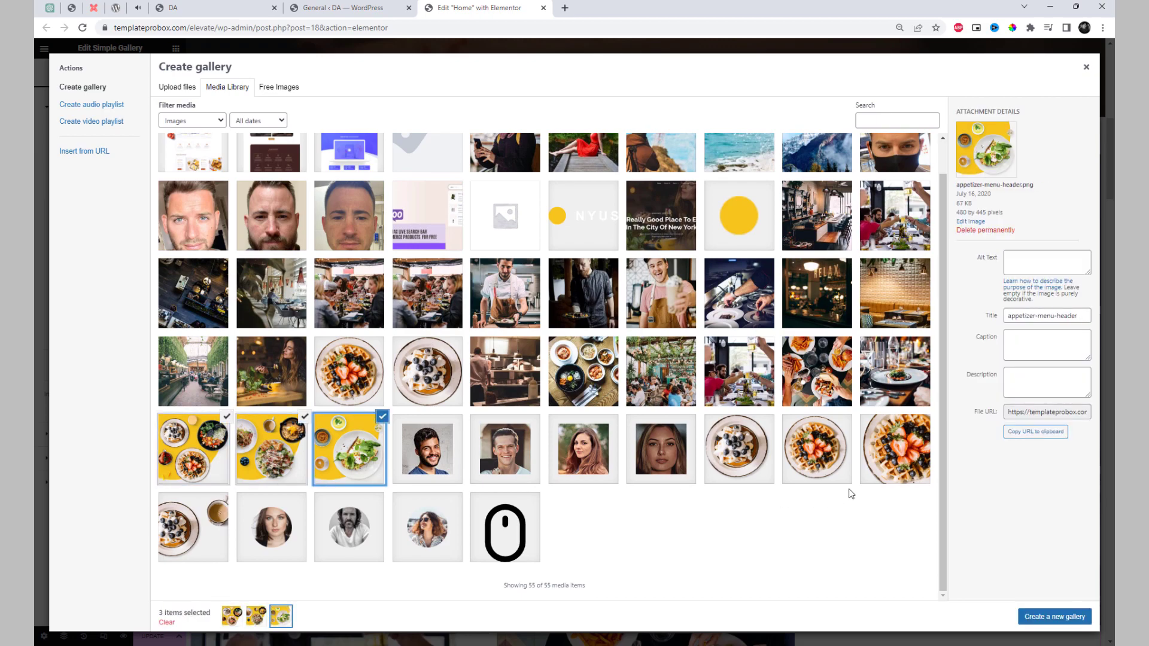
{"action": "left_click", "coordinate": [895, 372]}
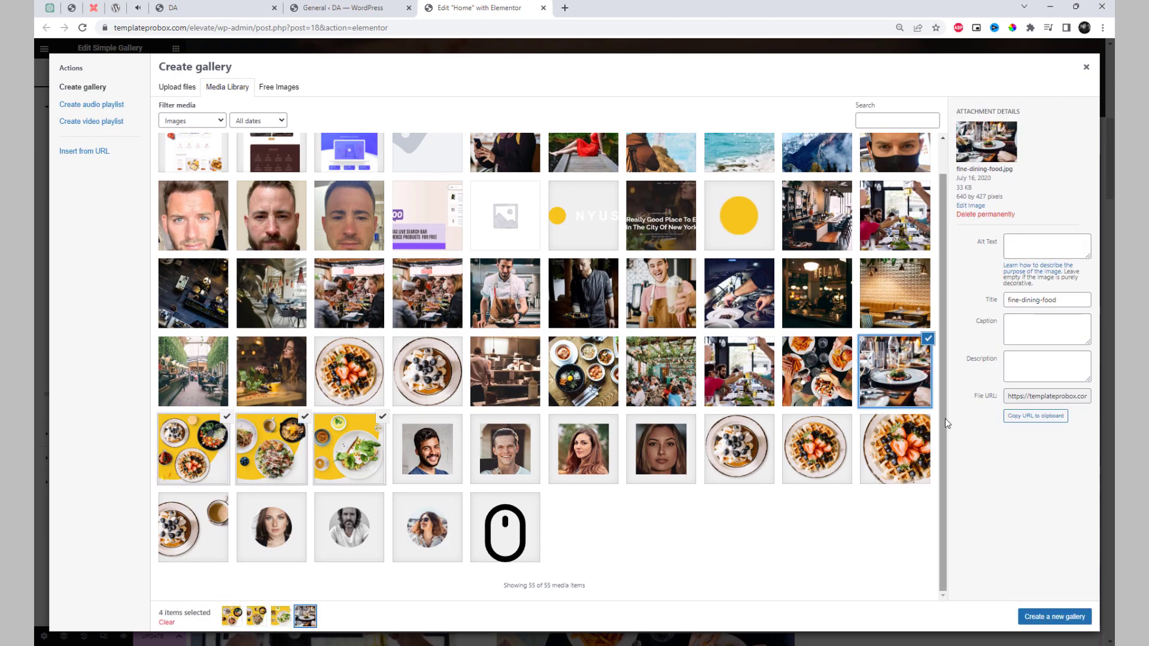
{"action": "scroll", "coordinate": [879, 427], "scroll_direction": "up", "scroll_amount": 1}
{"action": "scroll", "coordinate": [878, 427], "scroll_direction": "down", "scroll_amount": 1}
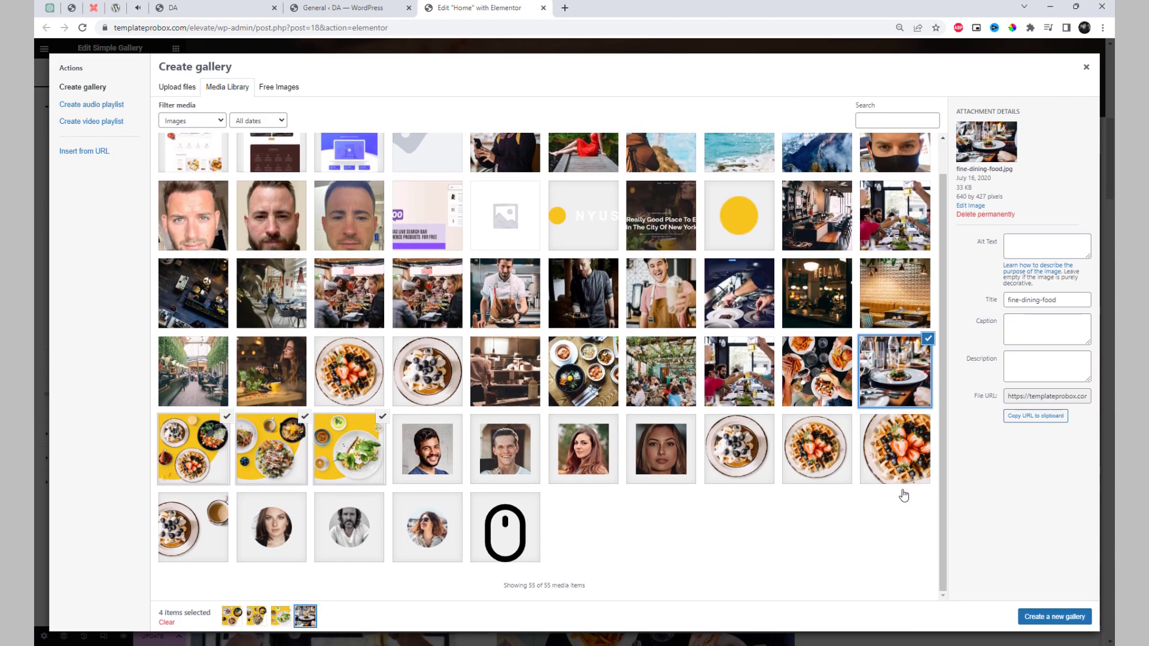
{"action": "left_click", "coordinate": [216, 315]}
{"action": "left_click", "coordinate": [1062, 616]}
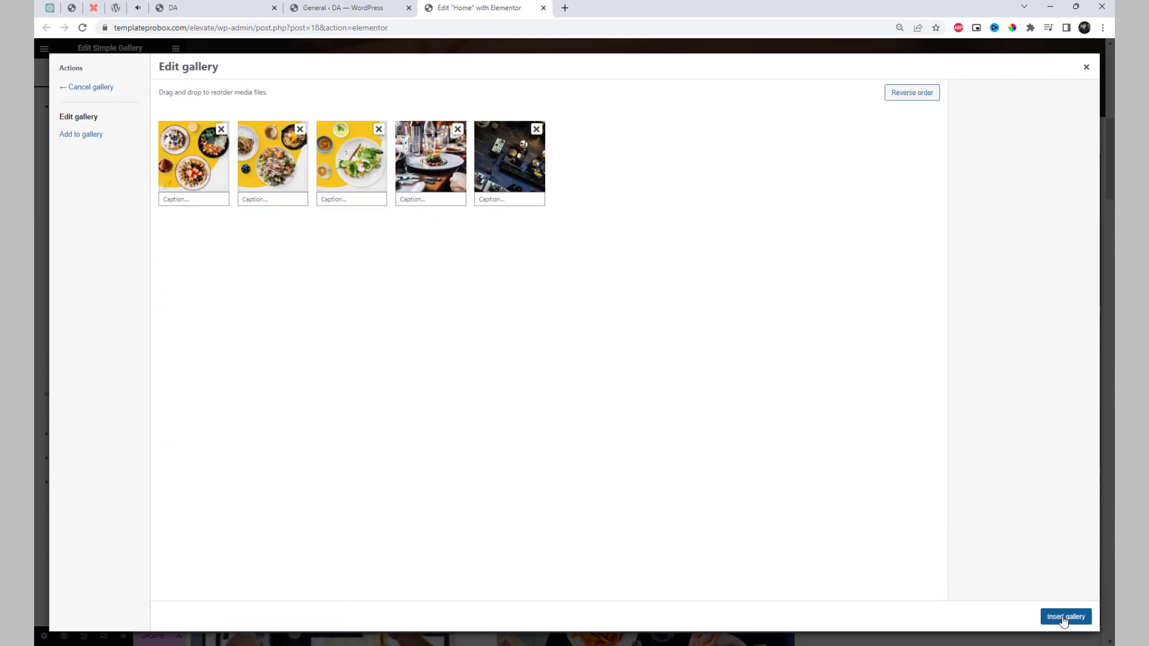
{"action": "left_click", "coordinate": [1050, 619]}
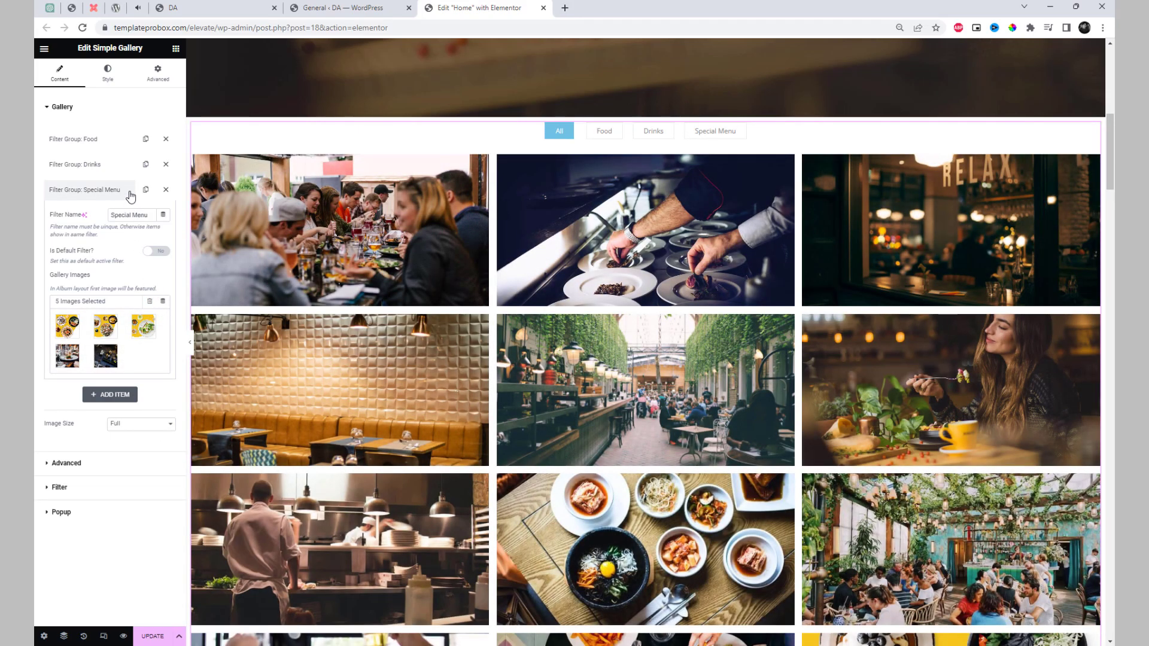
{"action": "left_click", "coordinate": [133, 190]}
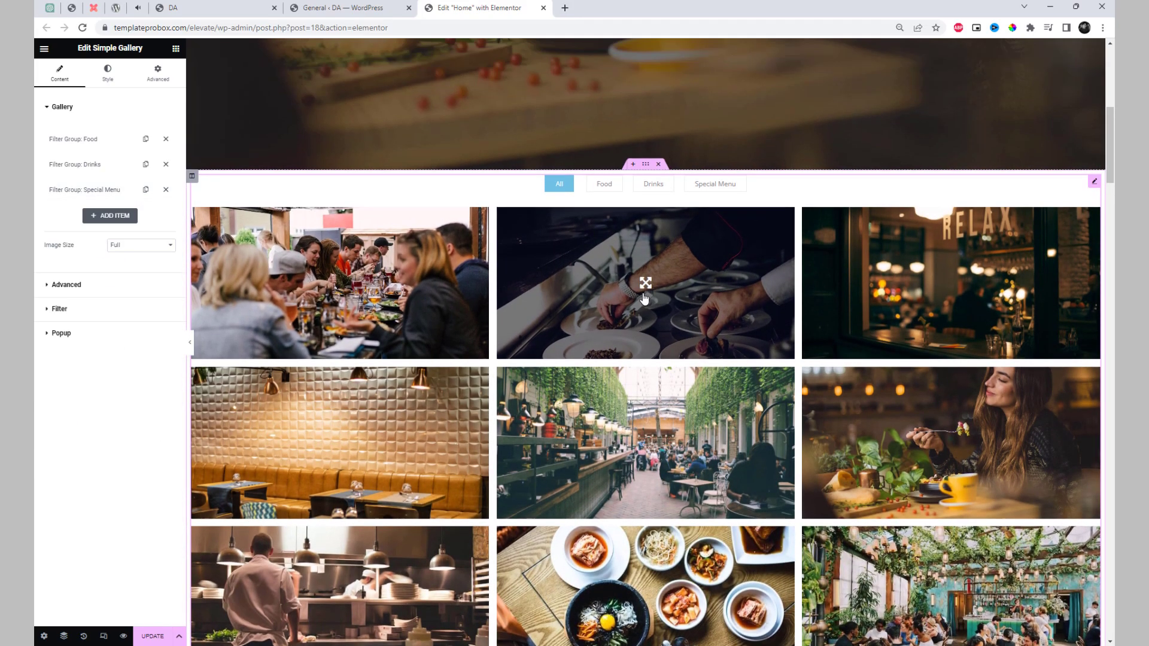
Set the gallery section's Advanced padding to 100 px top and bottom.
{"action": "scroll", "coordinate": [628, 209], "scroll_direction": "up", "scroll_amount": 2}
{"action": "left_click", "coordinate": [645, 205]}
{"action": "left_click", "coordinate": [107, 71]}
{"action": "left_click", "coordinate": [153, 78]}
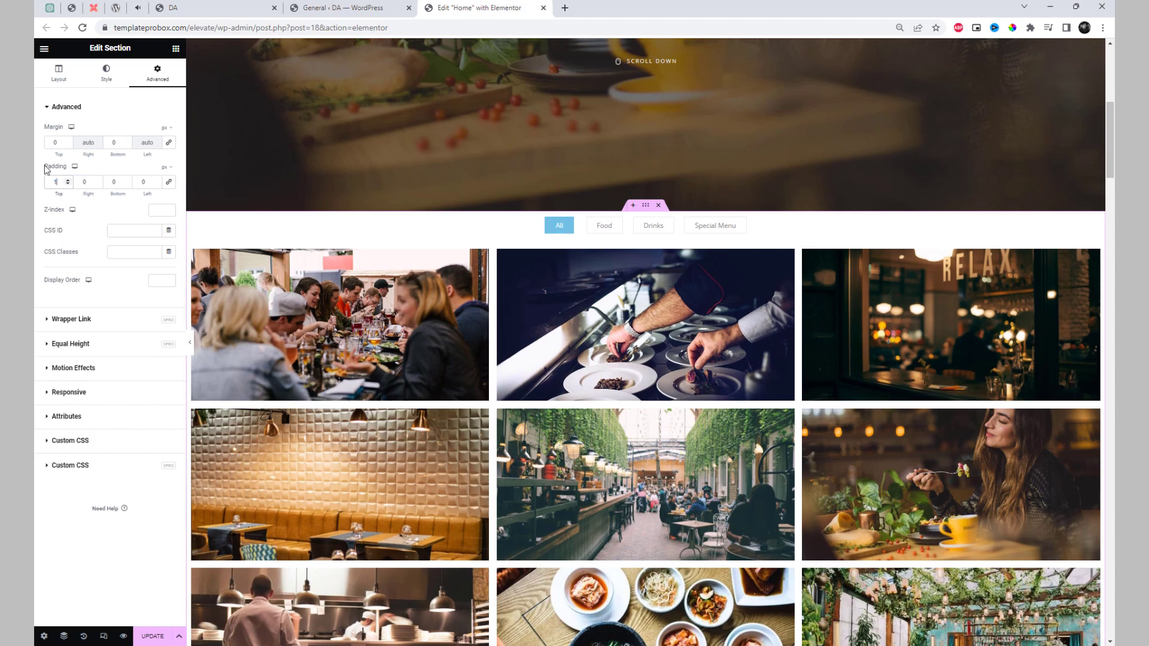
{"action": "type", "text": "100"}
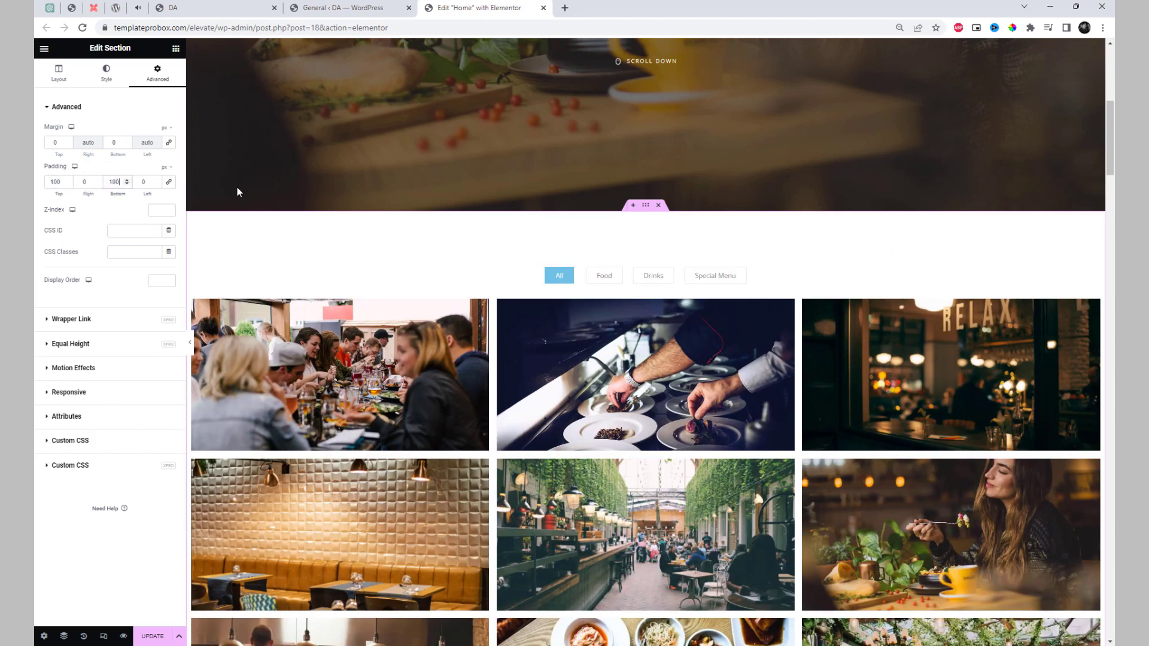
{"action": "scroll", "coordinate": [236, 187], "scroll_direction": "down", "scroll_amount": 5}
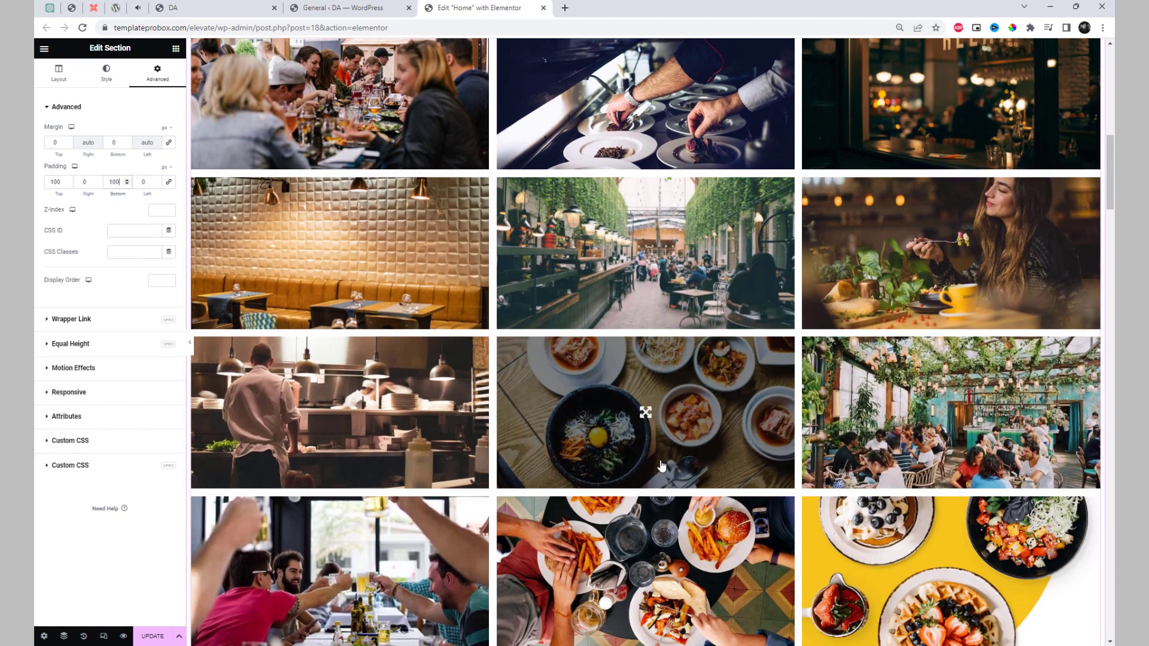
{"action": "scroll", "coordinate": [695, 231], "scroll_direction": "up", "scroll_amount": 3}
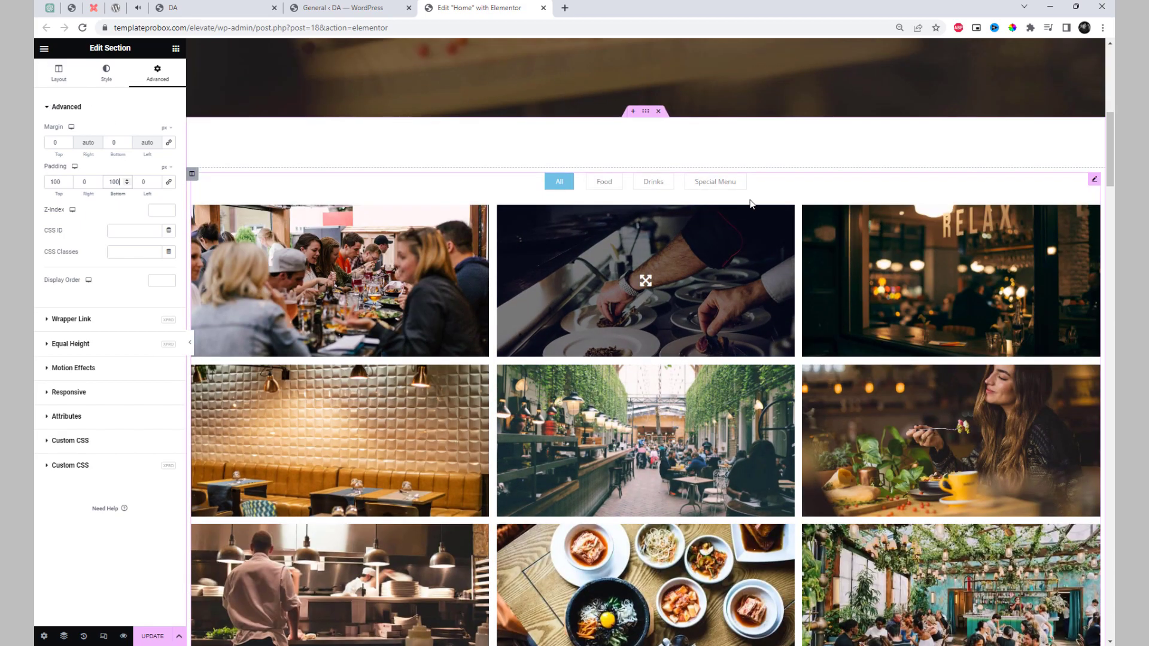
{"action": "right_click", "coordinate": [790, 189]}
Keep image size Full and lay out four items per row at 320 px height.
{"action": "left_click", "coordinate": [805, 193]}
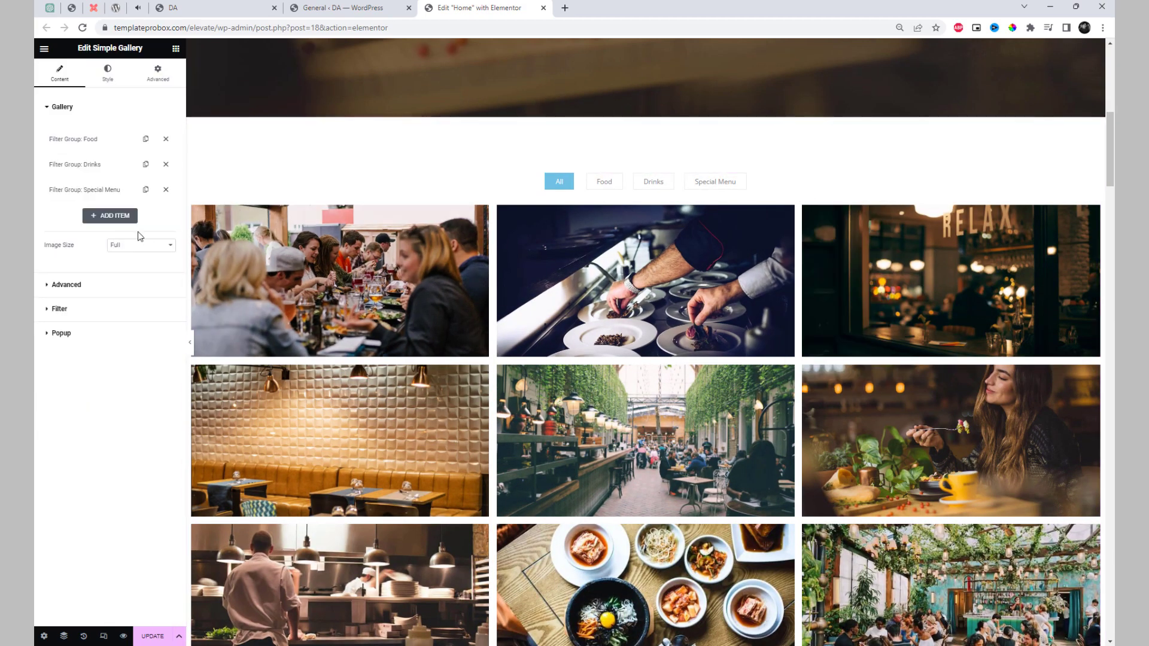
{"action": "left_click", "coordinate": [122, 248]}
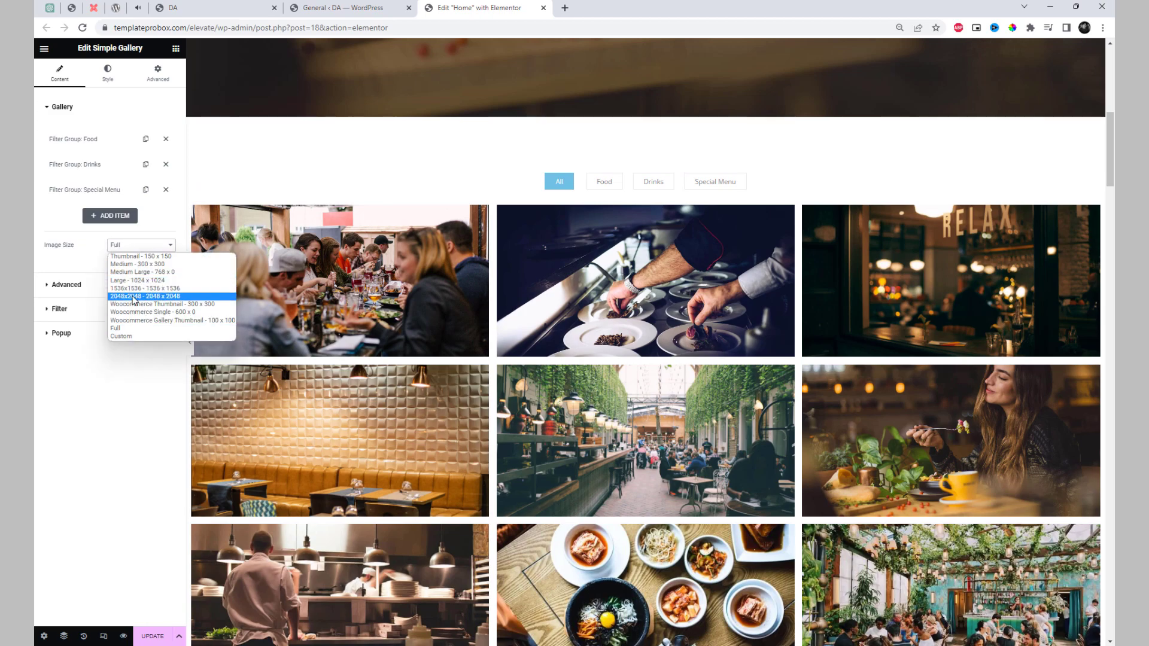
{"action": "left_click", "coordinate": [133, 329]}
{"action": "left_click", "coordinate": [49, 286]}
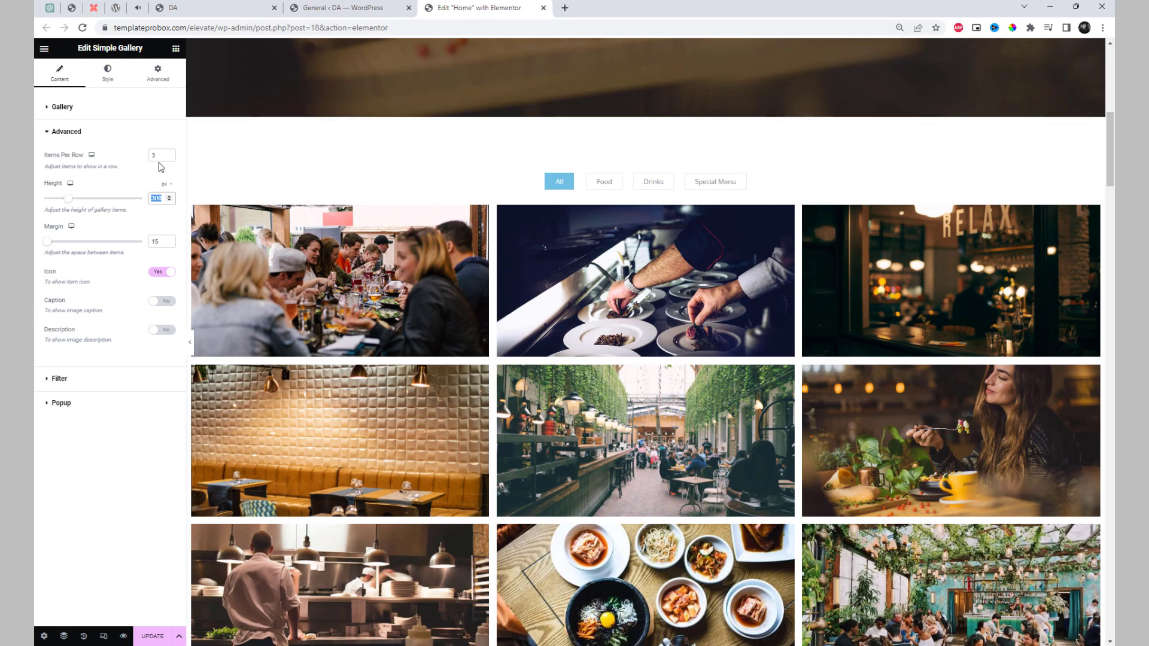
{"action": "type", "text": "4"}
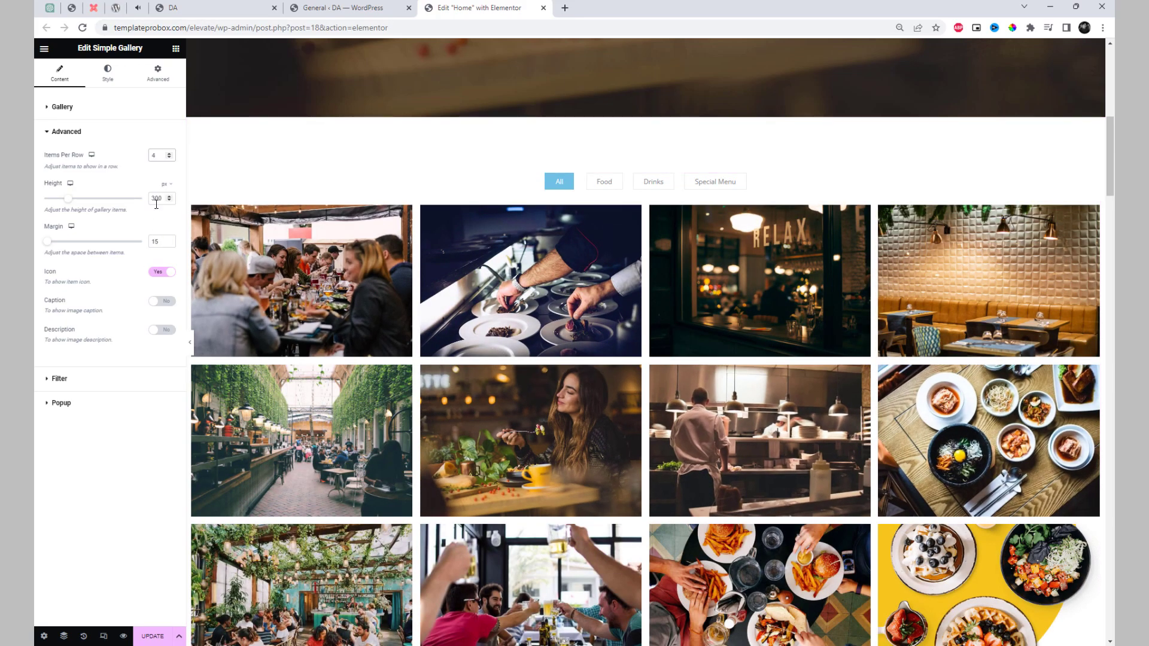
{"action": "type", "text": "320"}
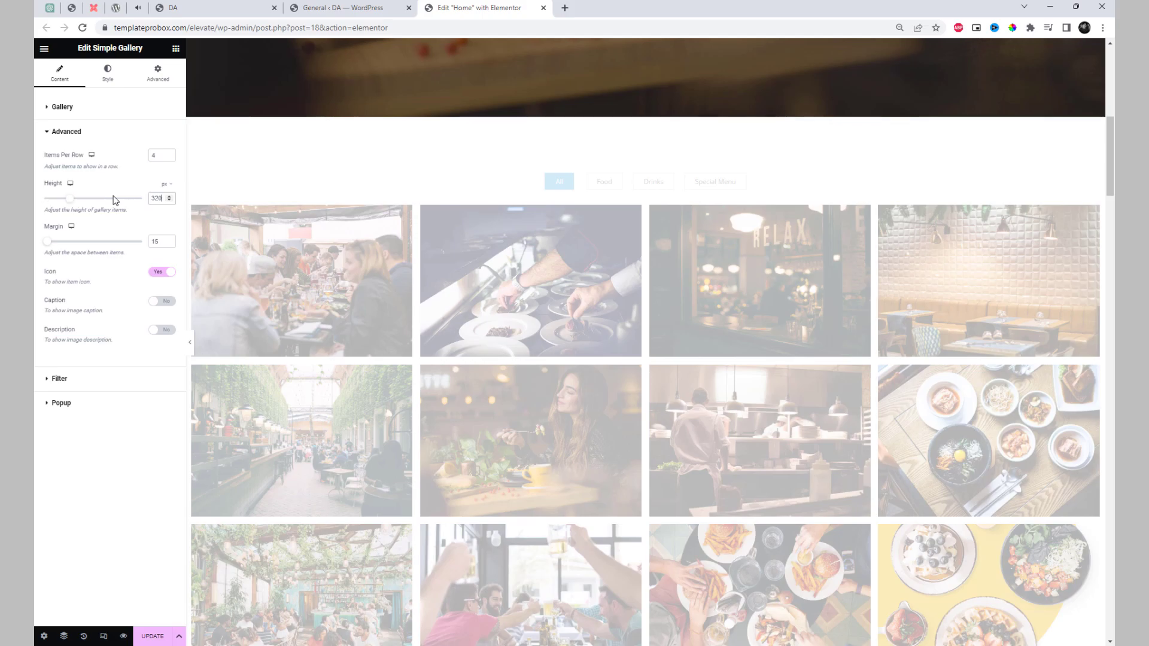
Set the item margin to 8 and turn on captions and descriptions.
{"action": "double_click", "coordinate": [157, 241]}
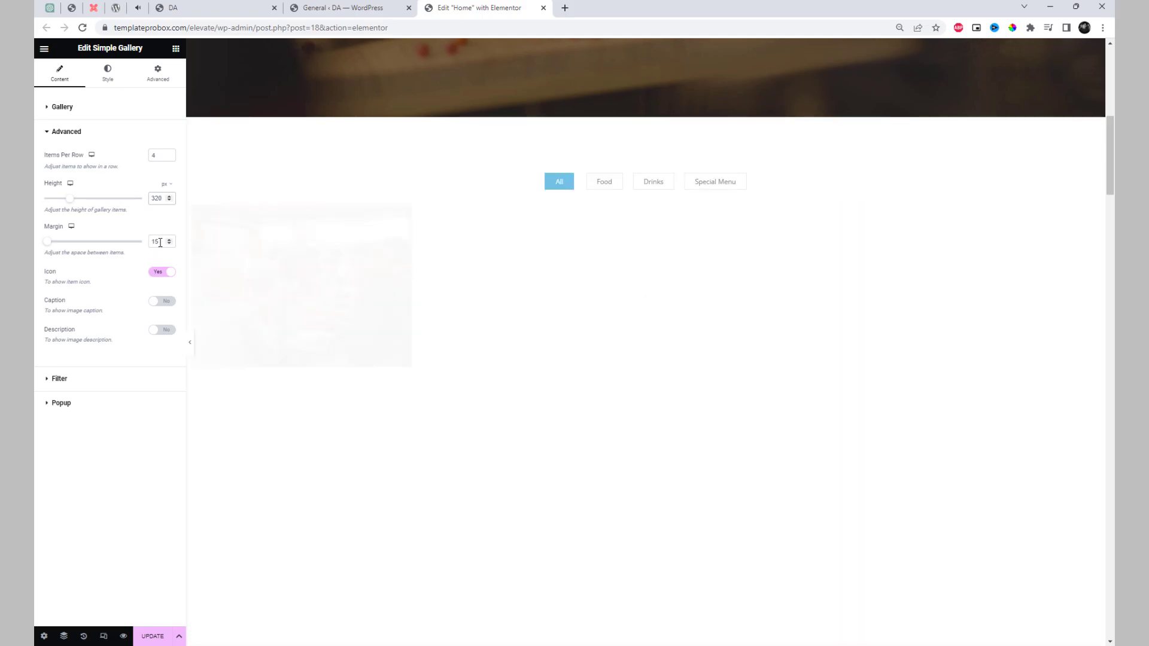
{"action": "type", "text": "8"}
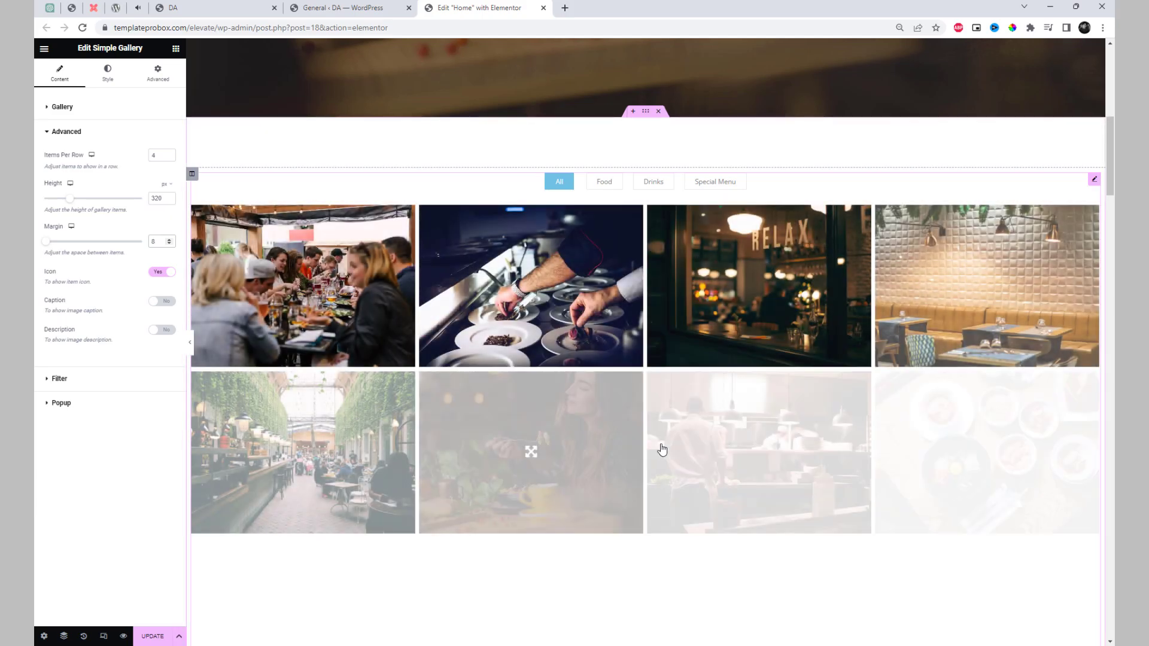
{"action": "scroll", "coordinate": [663, 450], "scroll_direction": "down", "scroll_amount": 3}
{"action": "scroll", "coordinate": [663, 450], "scroll_direction": "up", "scroll_amount": 2}
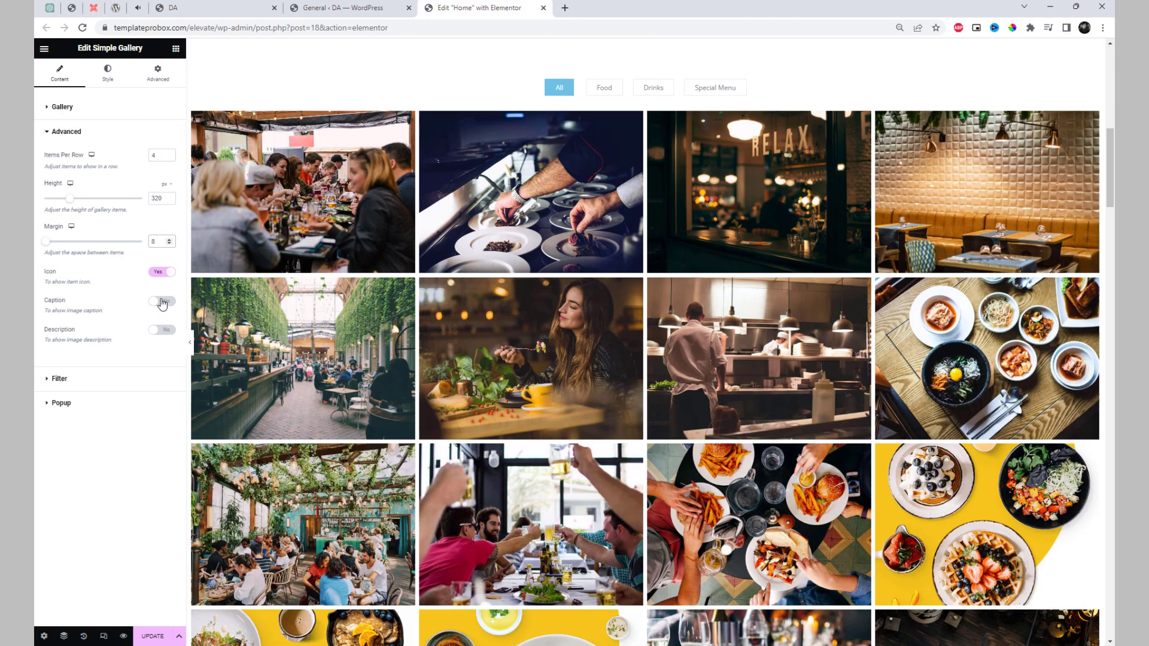
{"action": "left_click", "coordinate": [166, 302]}
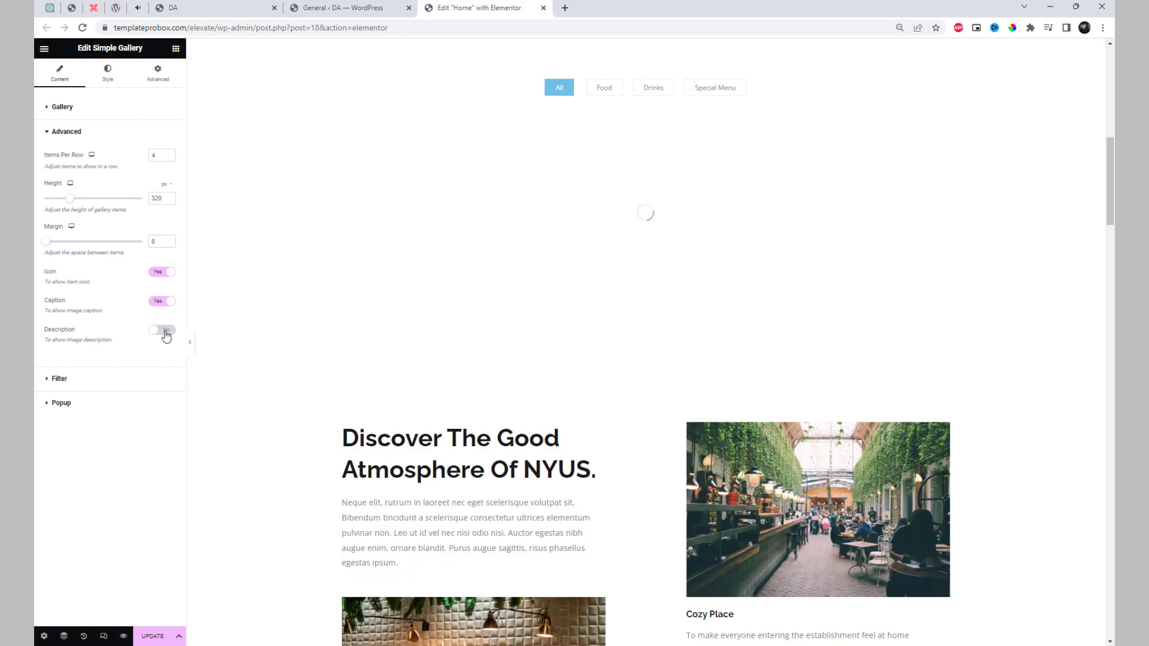
{"action": "left_click", "coordinate": [164, 333]}
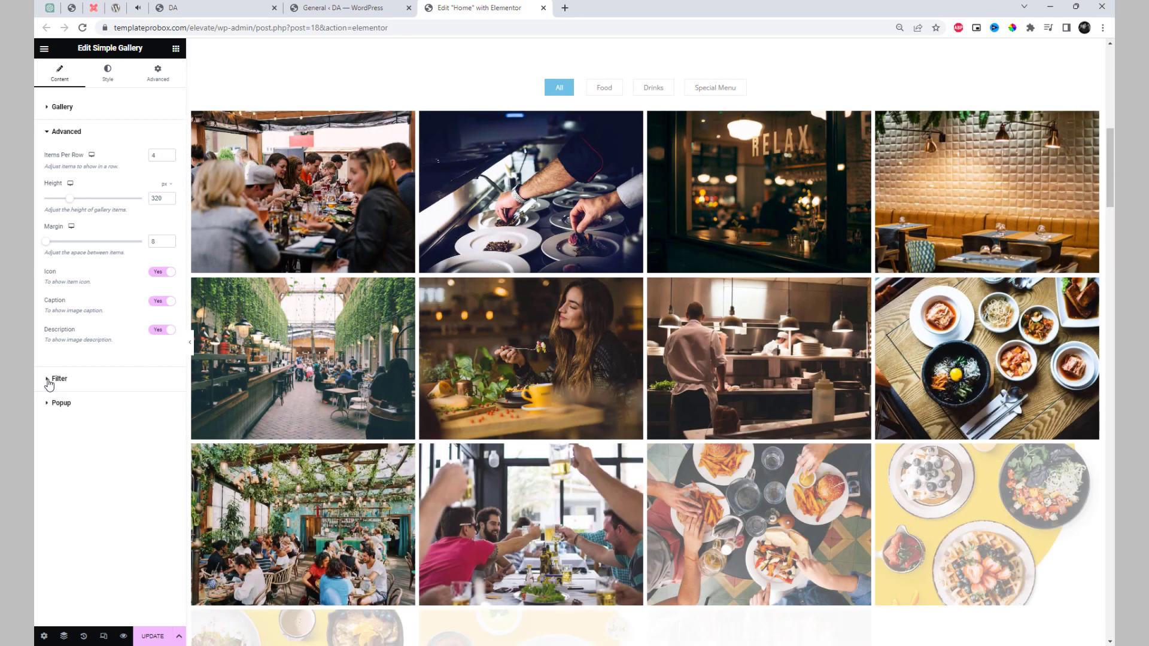
Keep the 3D Flip filter animation after trying Fade Out, and show the dropdown on Tablet & Mobile.
{"action": "left_click", "coordinate": [50, 379]}
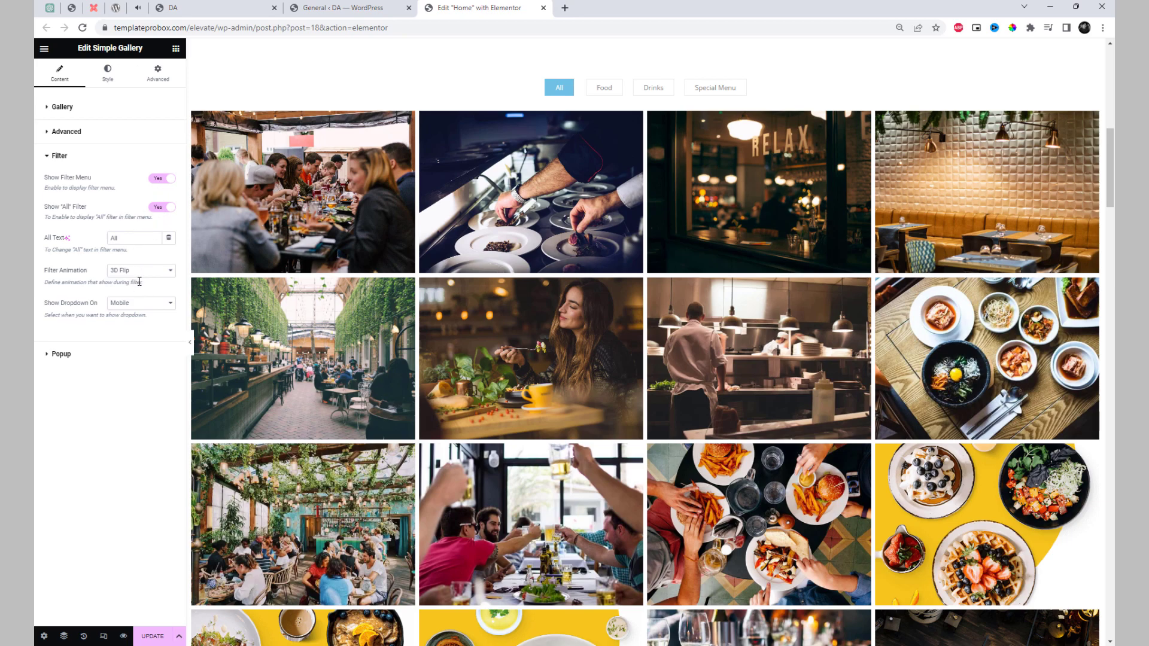
{"action": "left_click", "coordinate": [592, 91]}
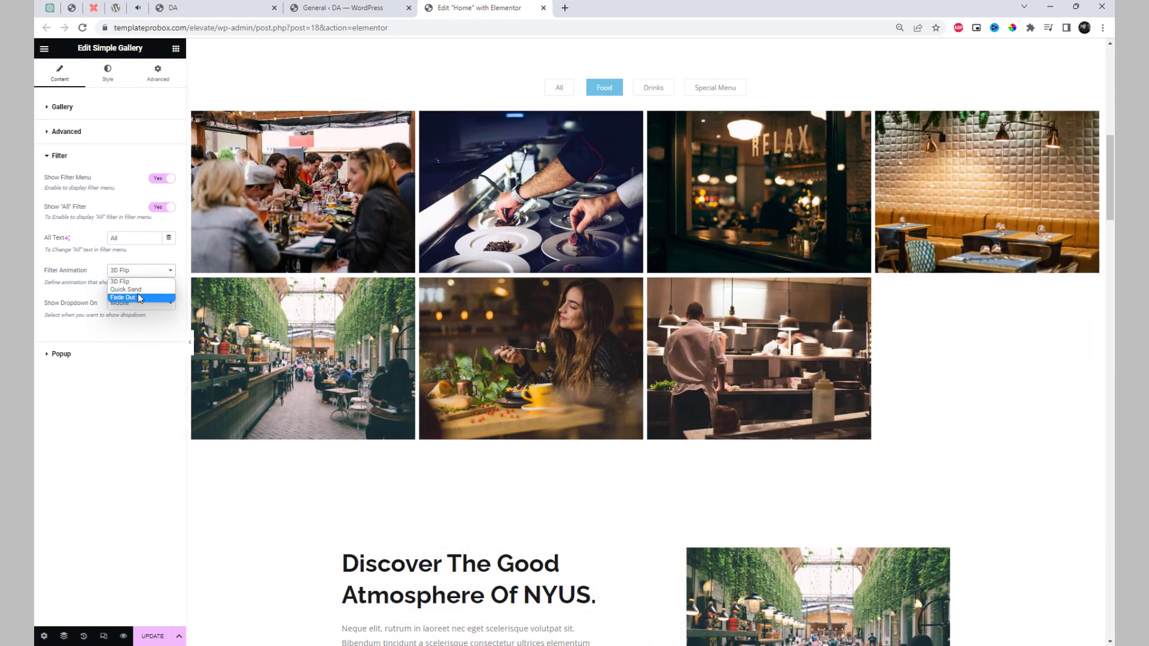
{"action": "left_click", "coordinate": [139, 298]}
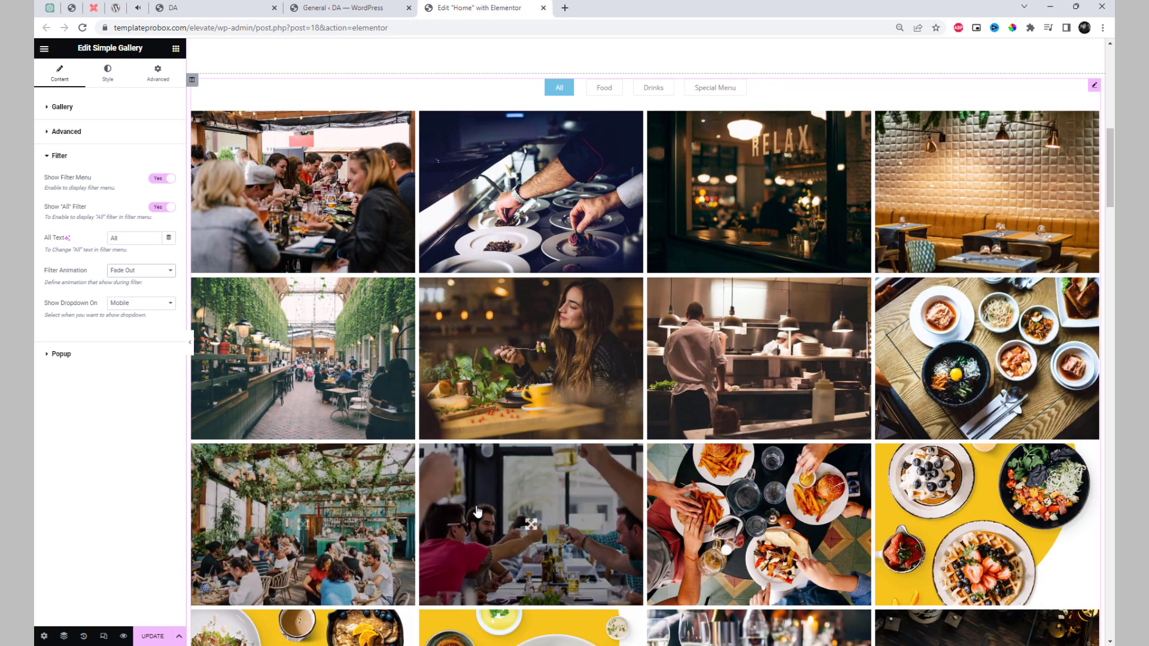
{"action": "scroll", "coordinate": [985, 524], "scroll_direction": "down", "scroll_amount": 2}
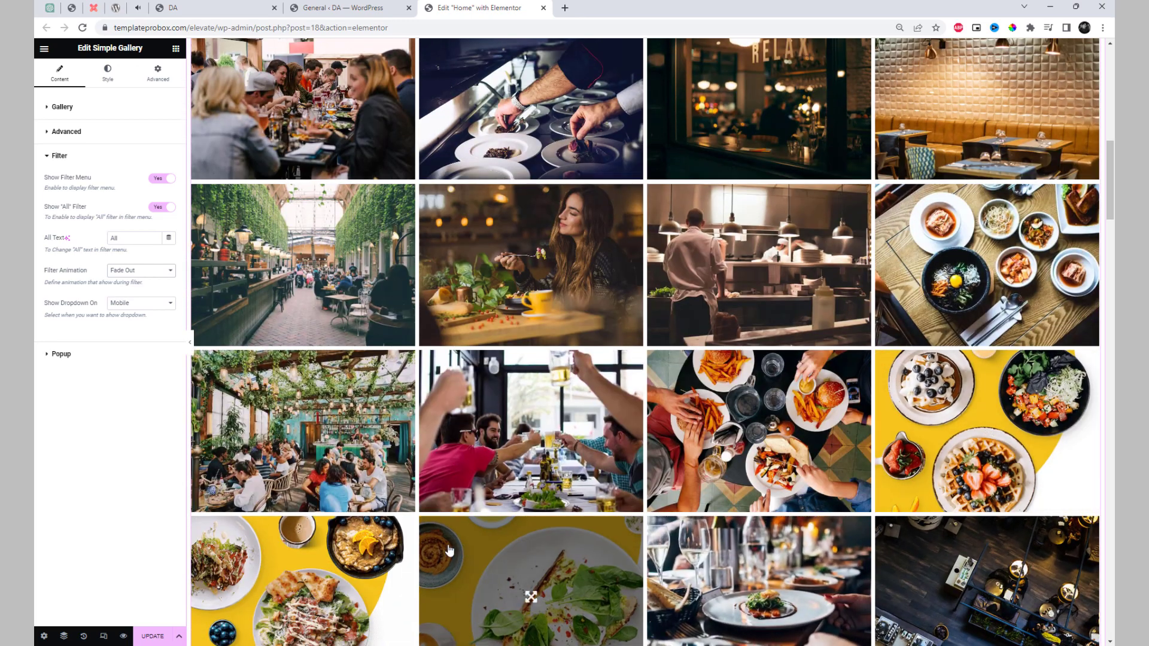
{"action": "left_click", "coordinate": [136, 271]}
{"action": "left_click", "coordinate": [137, 281]}
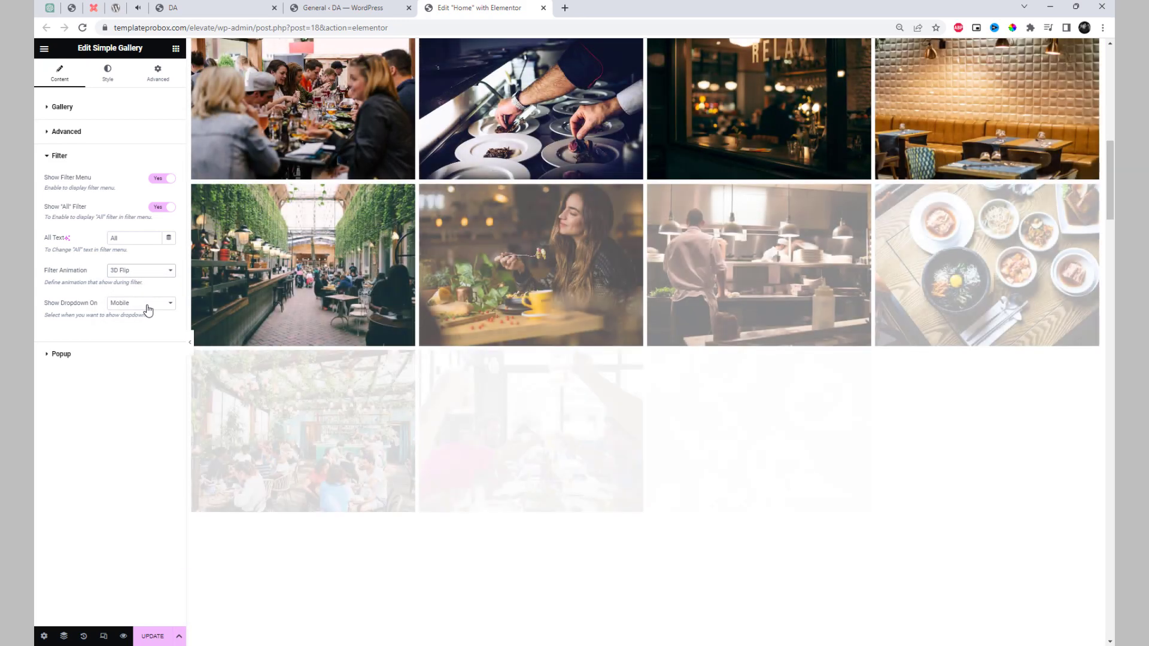
{"action": "left_click", "coordinate": [147, 305]}
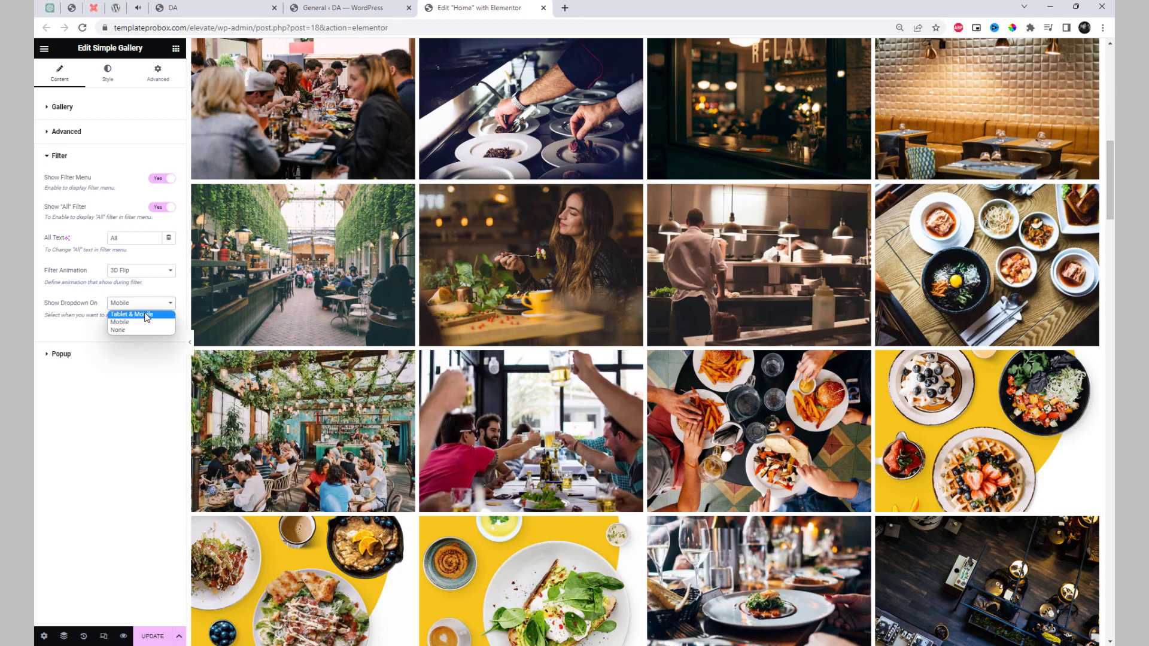
{"action": "left_click", "coordinate": [145, 315]}
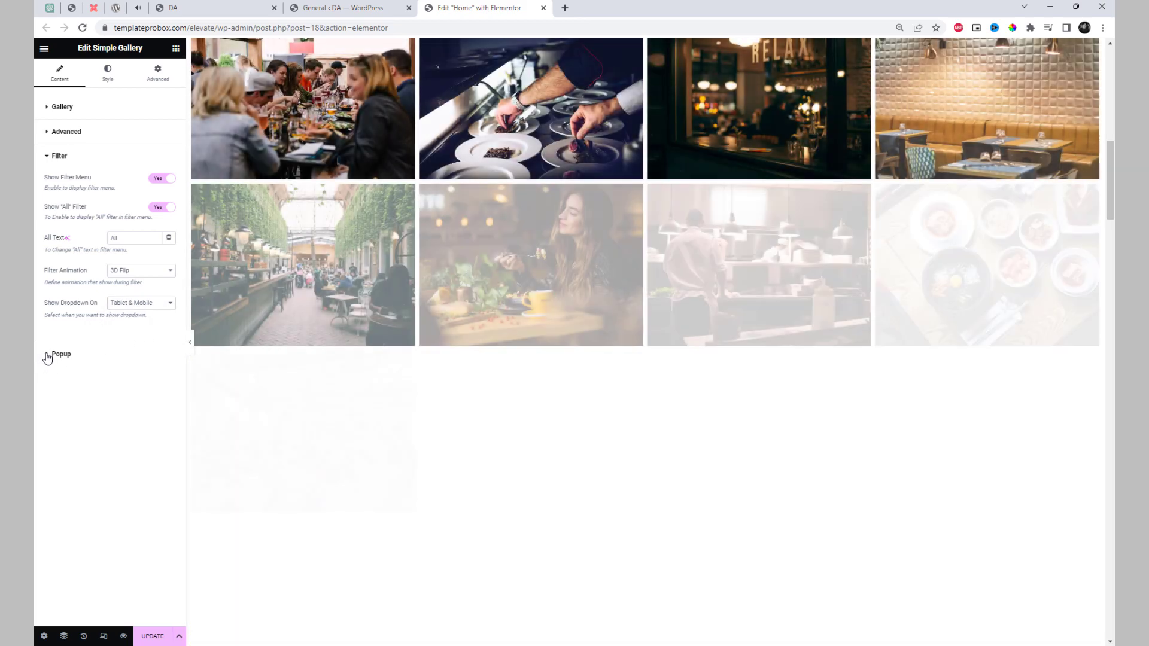
{"action": "left_click", "coordinate": [48, 356]}
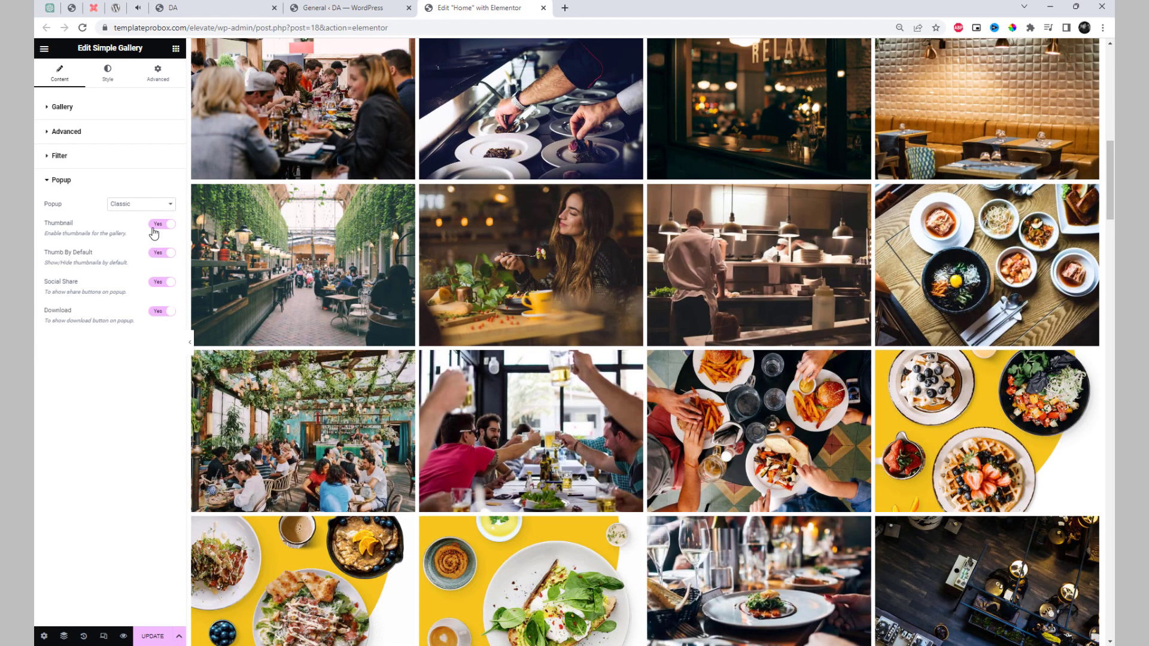
Set the gallery Popup to Classic and switch Social Share and Download to No.
{"action": "left_click", "coordinate": [142, 224]}
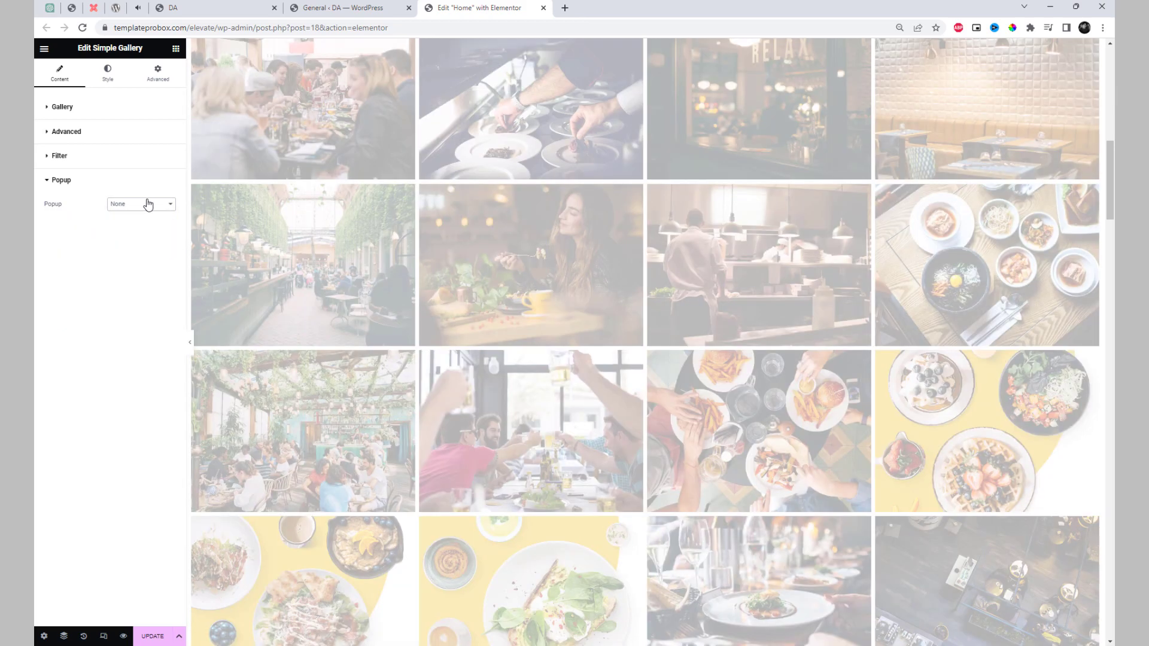
{"action": "left_click", "coordinate": [146, 208]}
{"action": "left_click", "coordinate": [141, 218]}
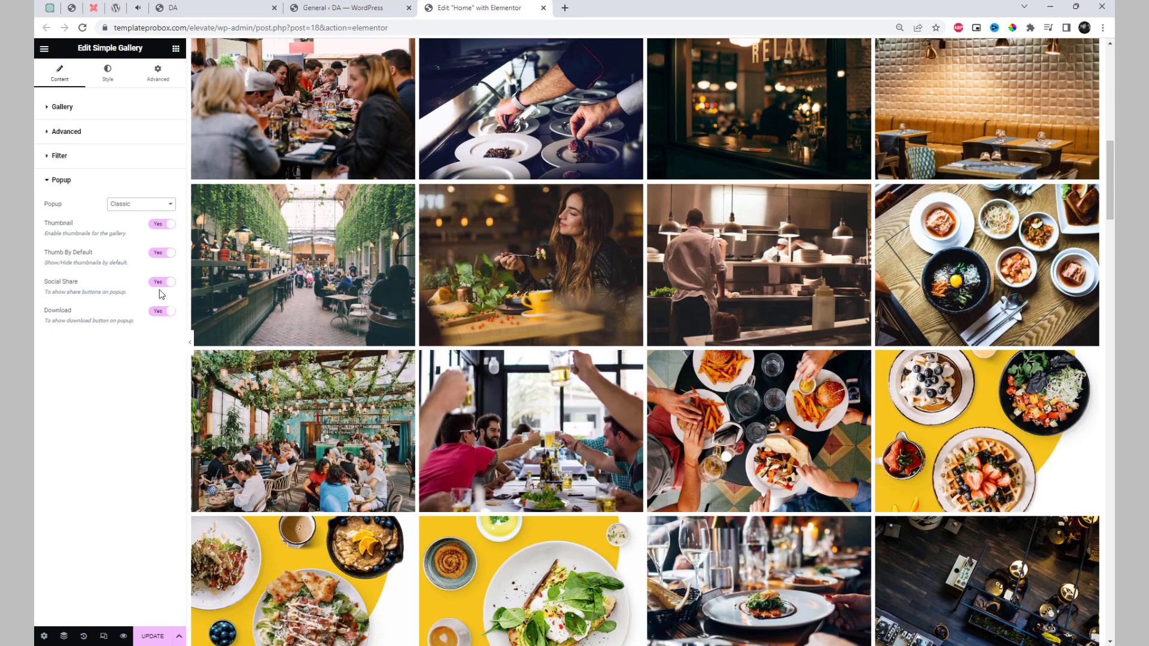
{"action": "left_click", "coordinate": [162, 285]}
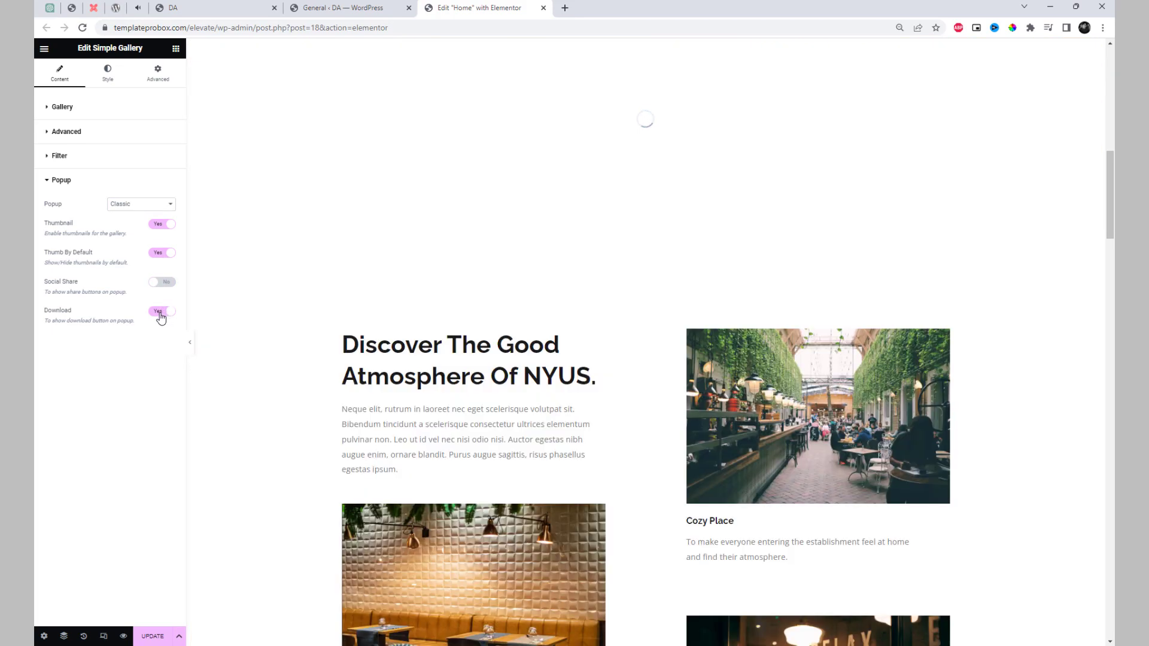
{"action": "left_click", "coordinate": [160, 318]}
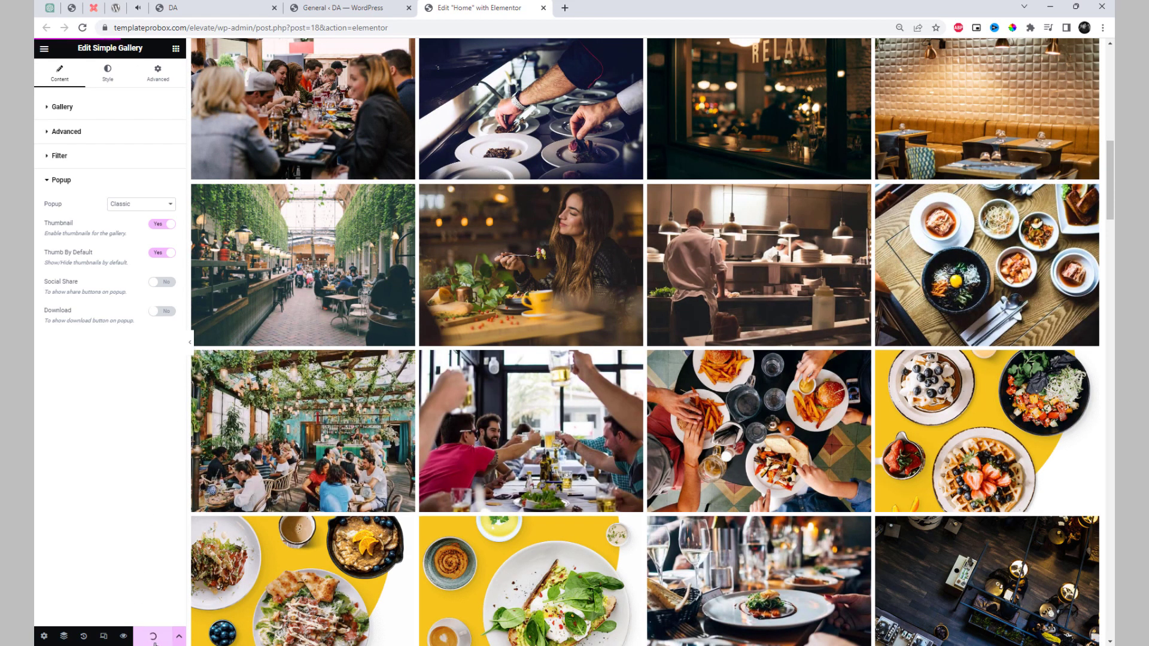
Reload the live site tab and scroll down to the gallery.
{"action": "left_click", "coordinate": [231, 13]}
{"action": "left_click", "coordinate": [229, 26]}
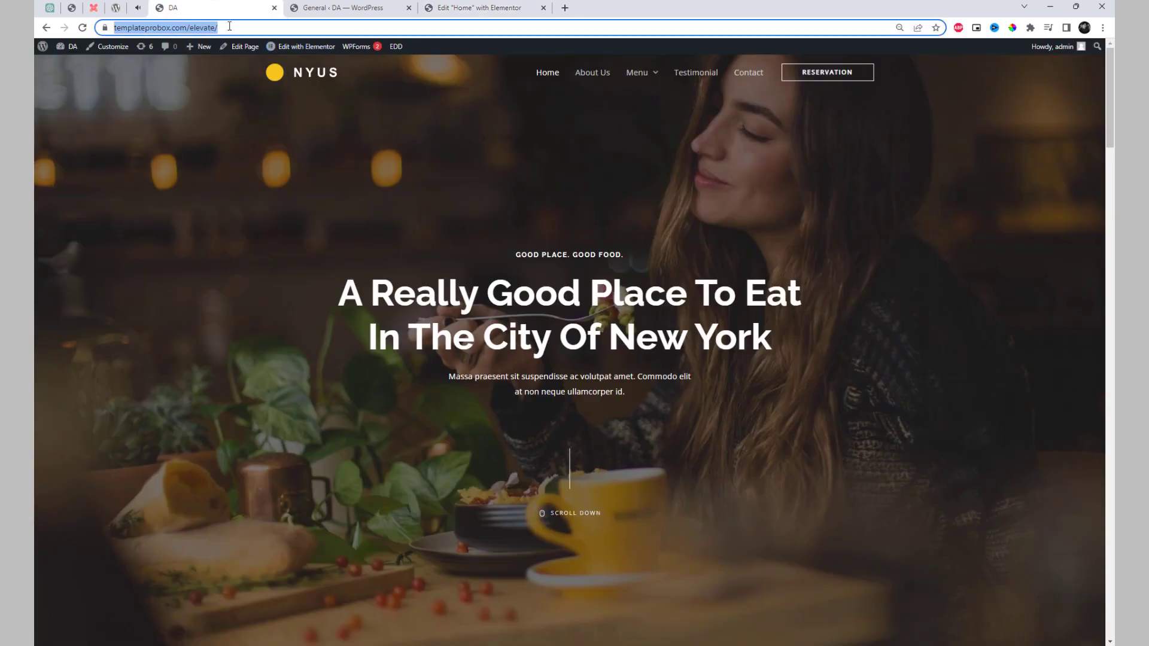
{"action": "key", "text": "Return"}
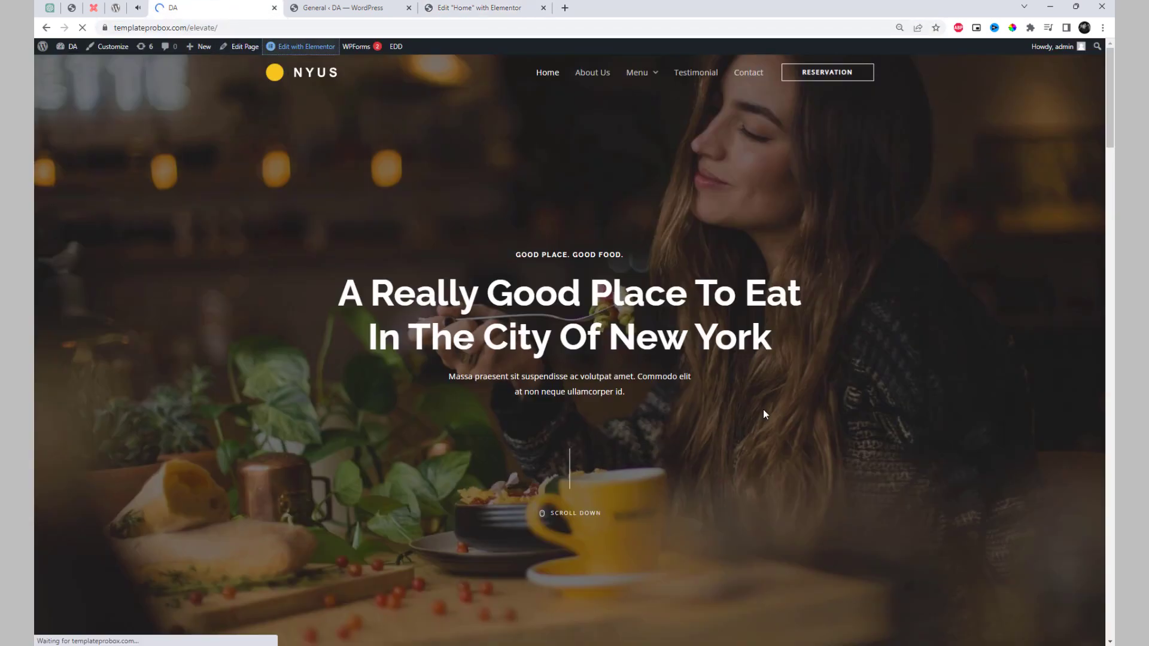
{"action": "scroll", "coordinate": [763, 413], "scroll_direction": "down", "scroll_amount": 9}
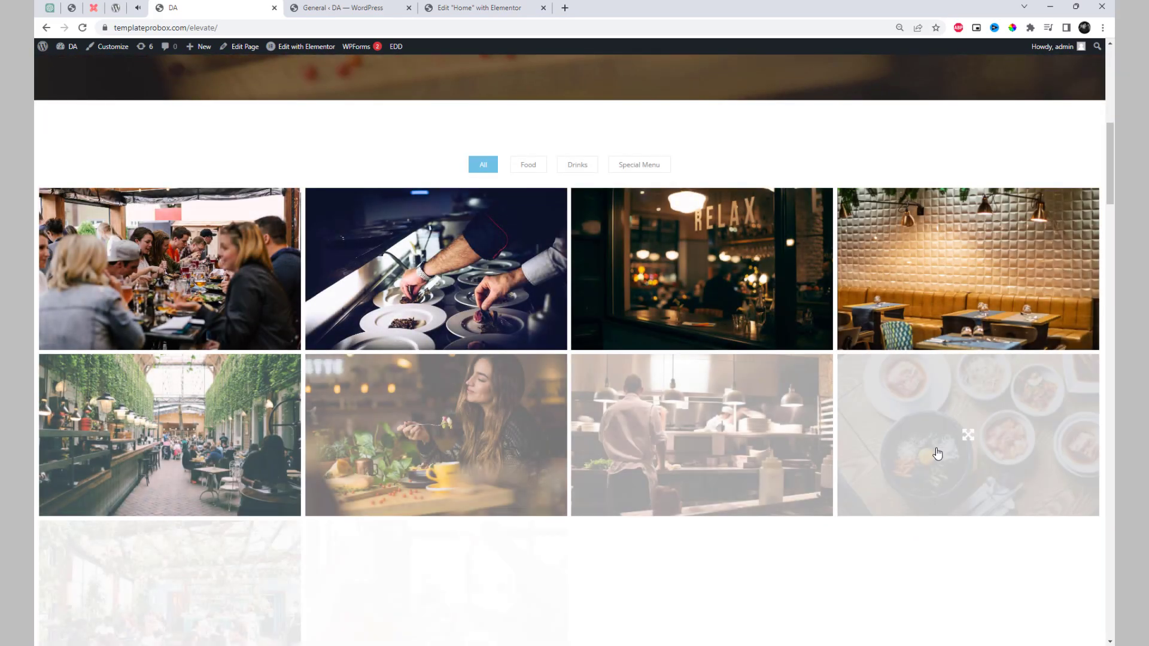
{"action": "scroll", "coordinate": [937, 453], "scroll_direction": "down", "scroll_amount": 6}
{"action": "scroll", "coordinate": [938, 455], "scroll_direction": "up", "scroll_amount": 7}
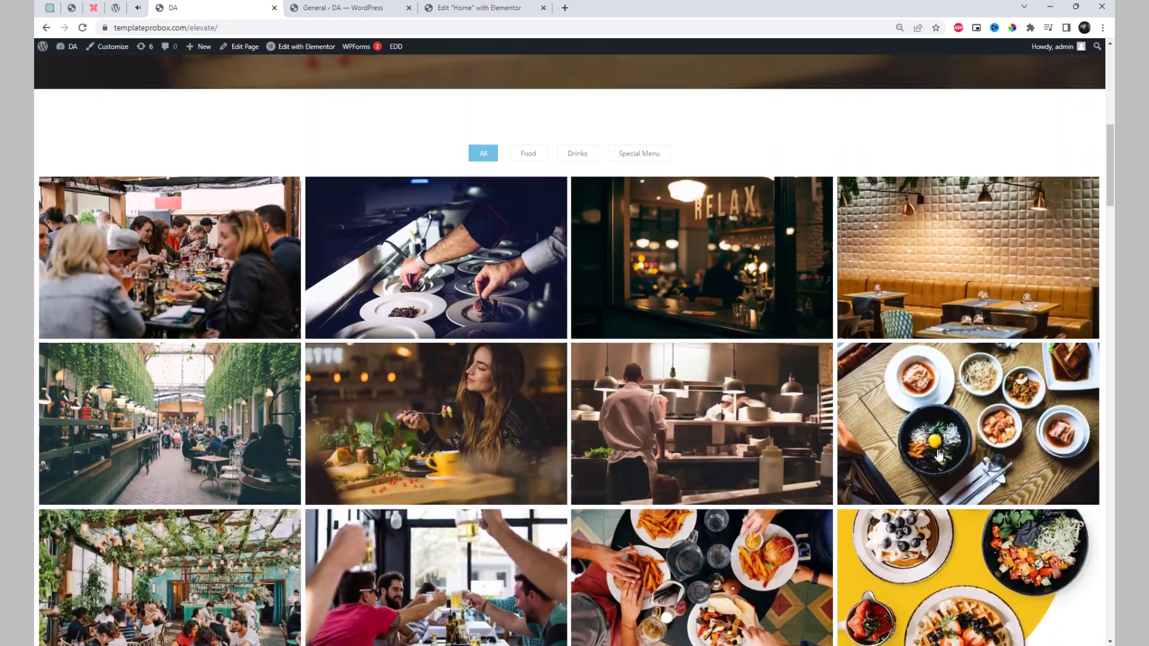
{"action": "scroll", "coordinate": [700, 172], "scroll_direction": "down", "scroll_amount": 2}
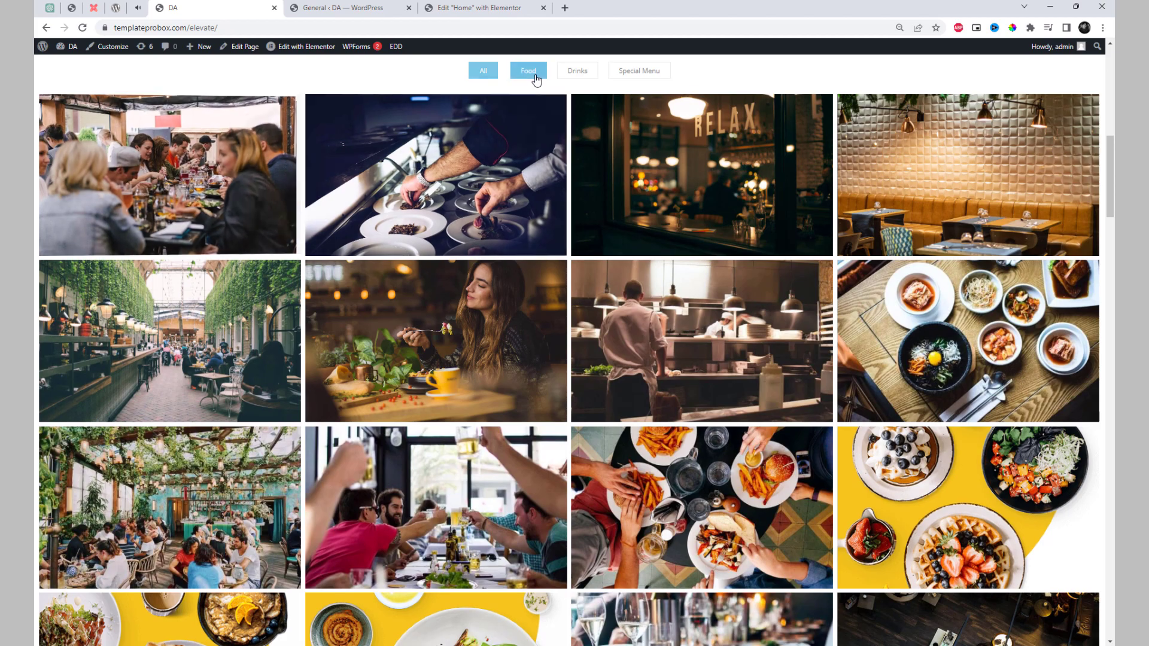
Try the Food, Drinks, Special Menu and All filters, ending on Food.
{"action": "left_click", "coordinate": [536, 80]}
{"action": "left_click", "coordinate": [577, 82]}
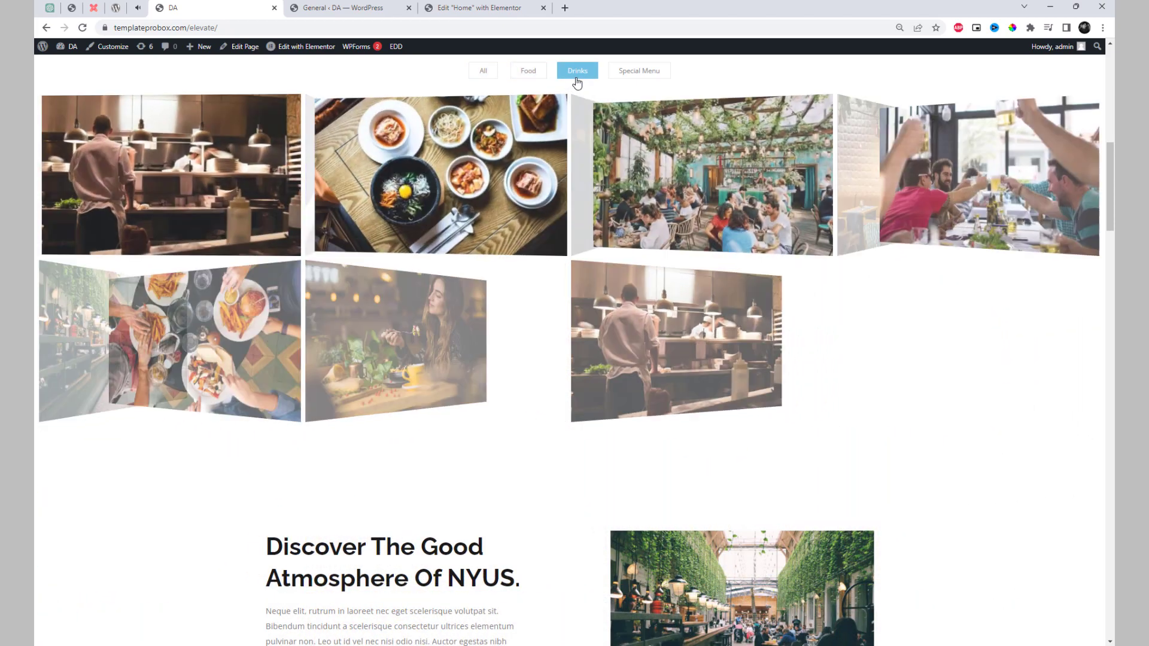
{"action": "left_click", "coordinate": [634, 76]}
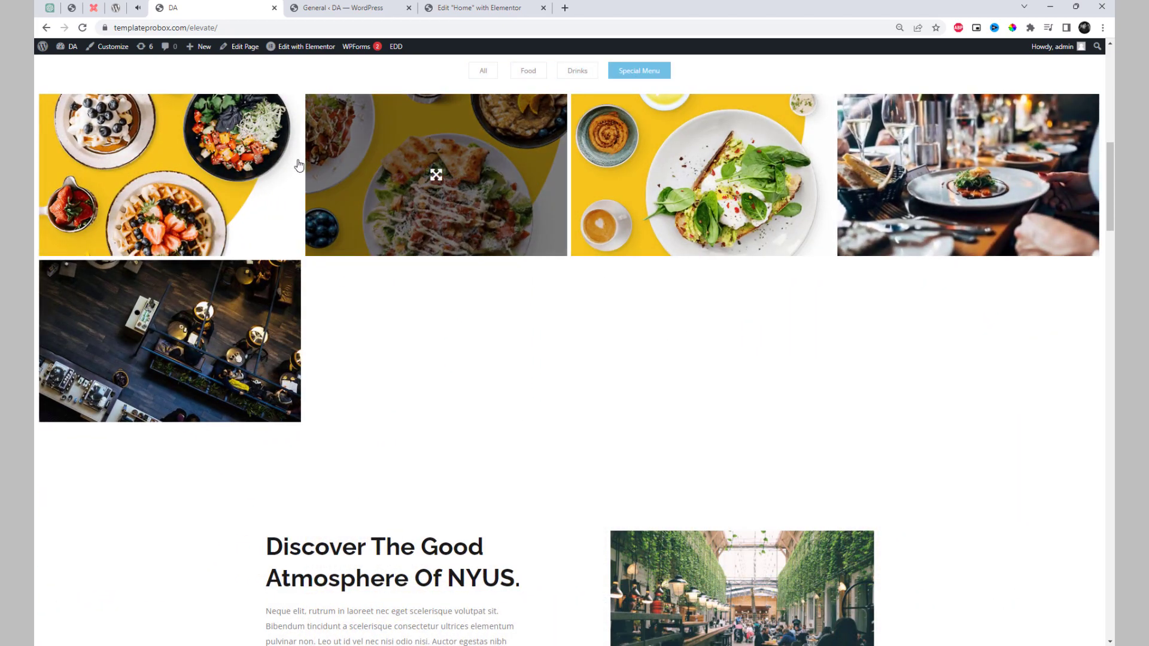
{"action": "left_click", "coordinate": [483, 73]}
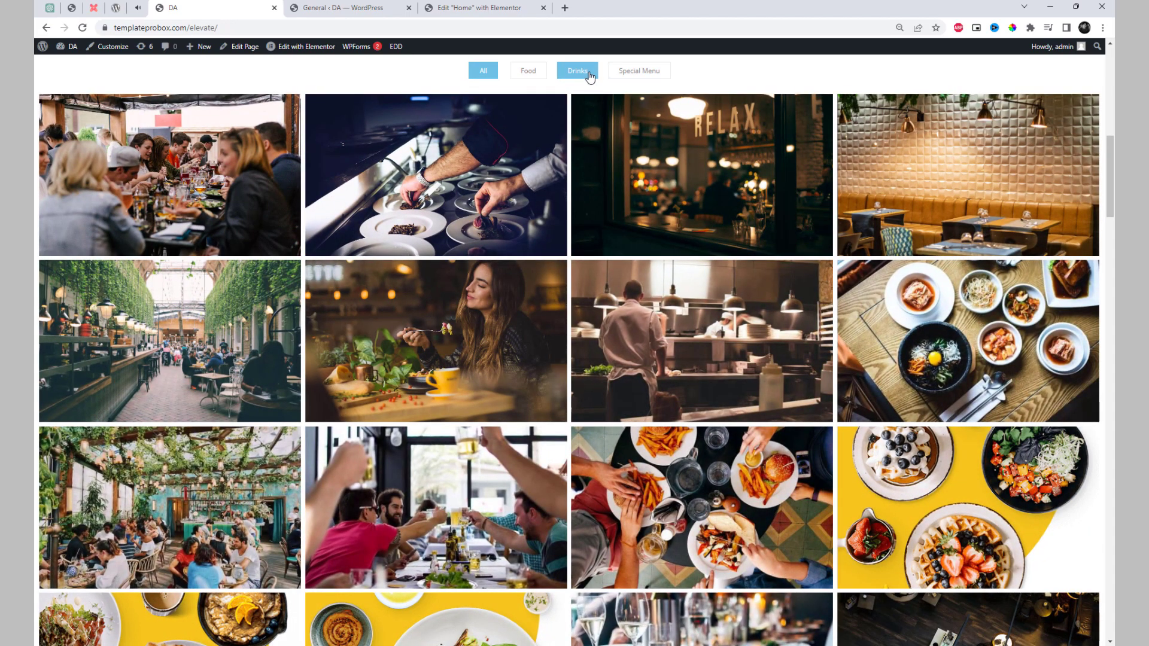
{"action": "left_click", "coordinate": [589, 74]}
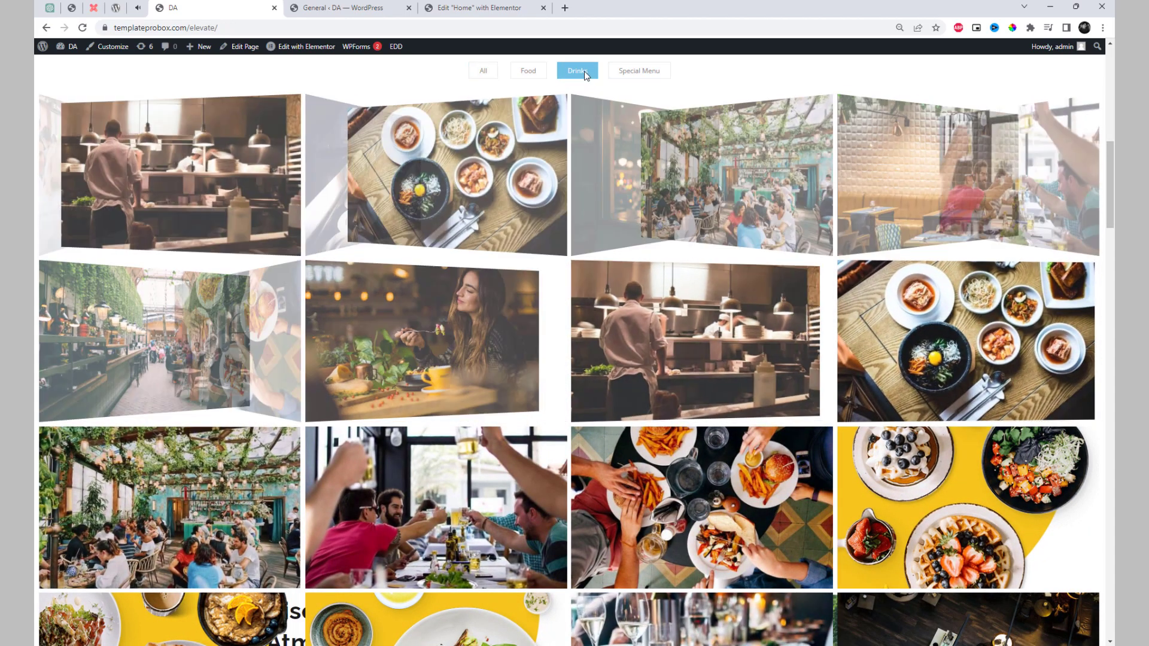
{"action": "left_click", "coordinate": [530, 72]}
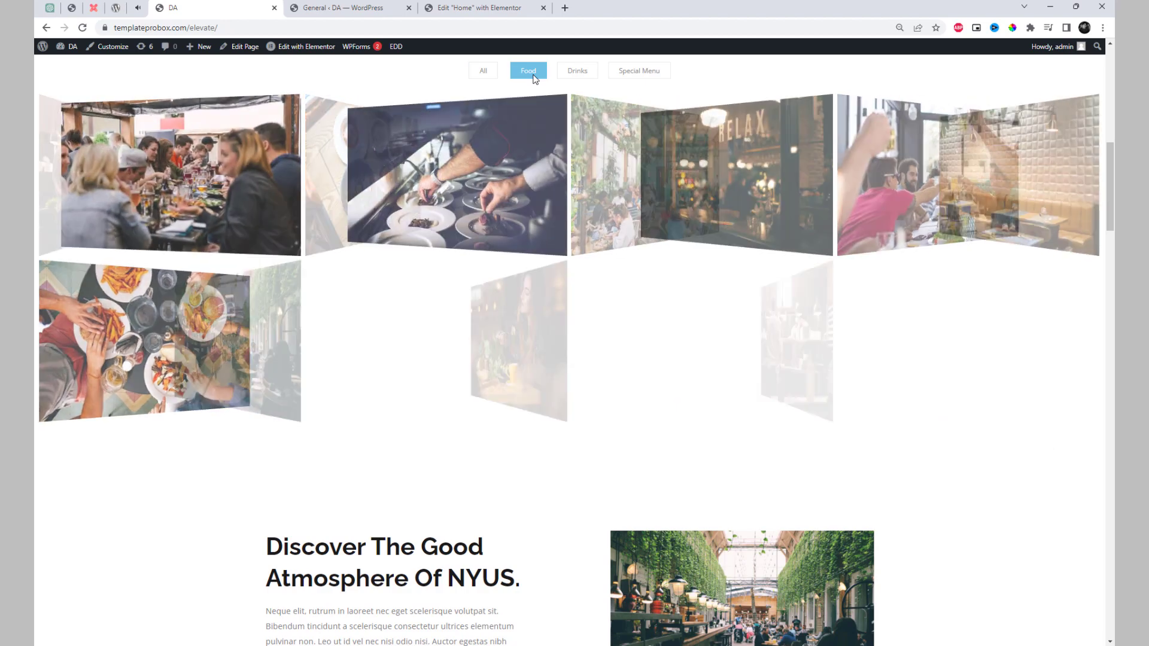
Open the second Food image in the lightbox and browse to later images.
{"action": "left_click", "coordinate": [436, 172]}
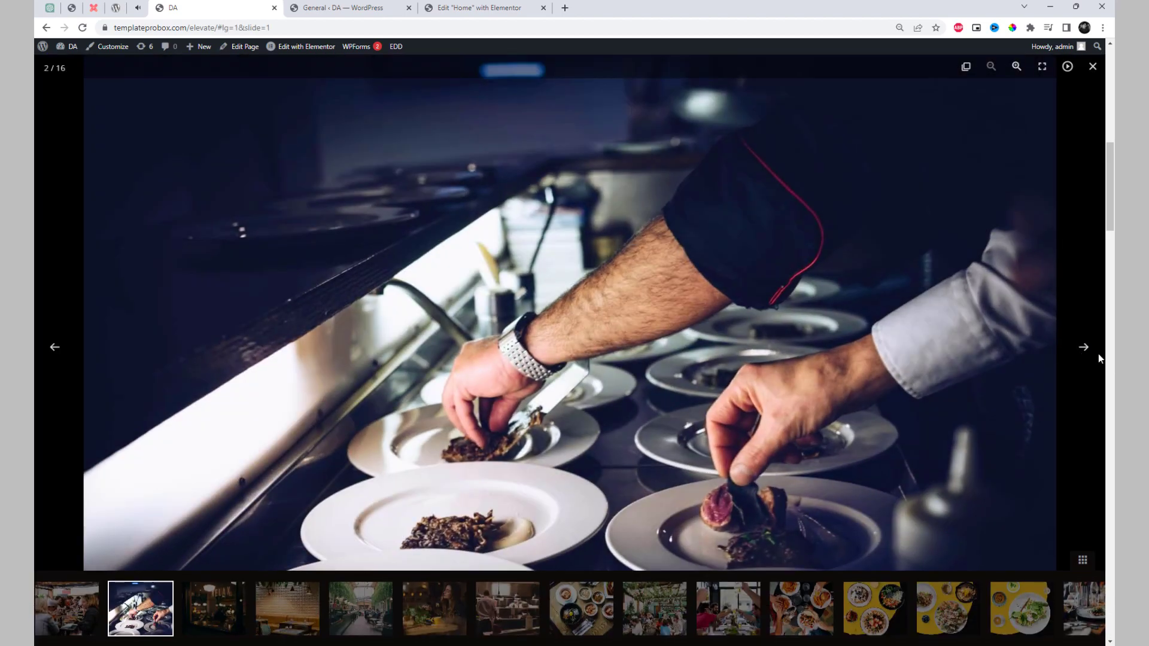
{"action": "left_click", "coordinate": [507, 624]}
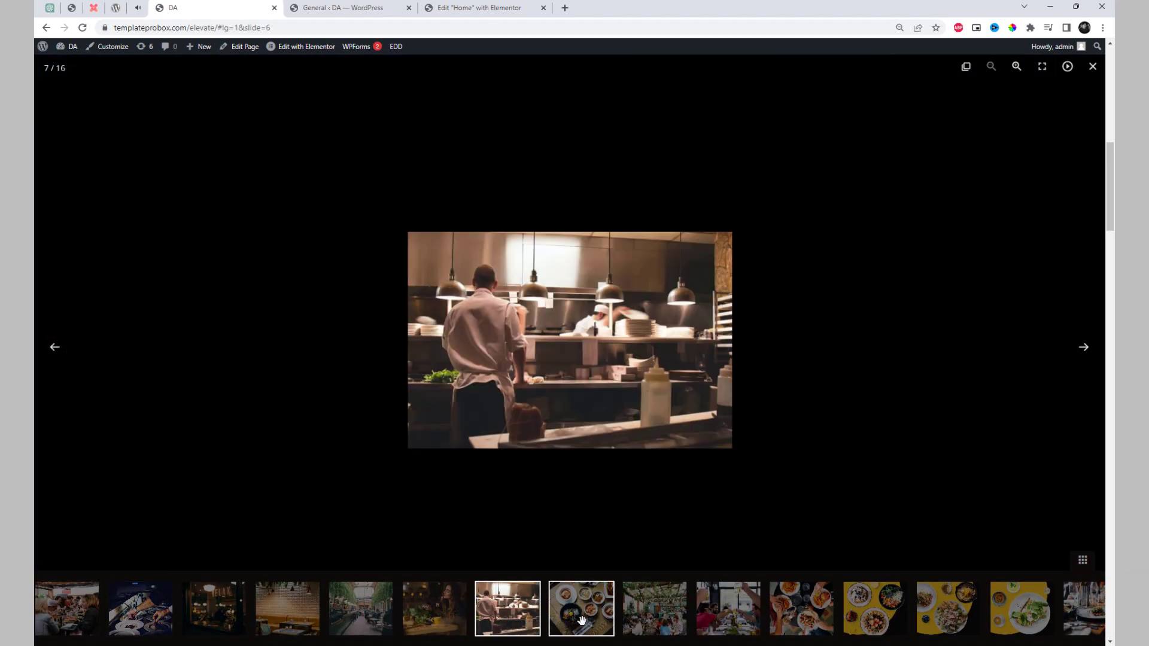
{"action": "left_click", "coordinate": [581, 621]}
{"action": "left_click", "coordinate": [644, 621]}
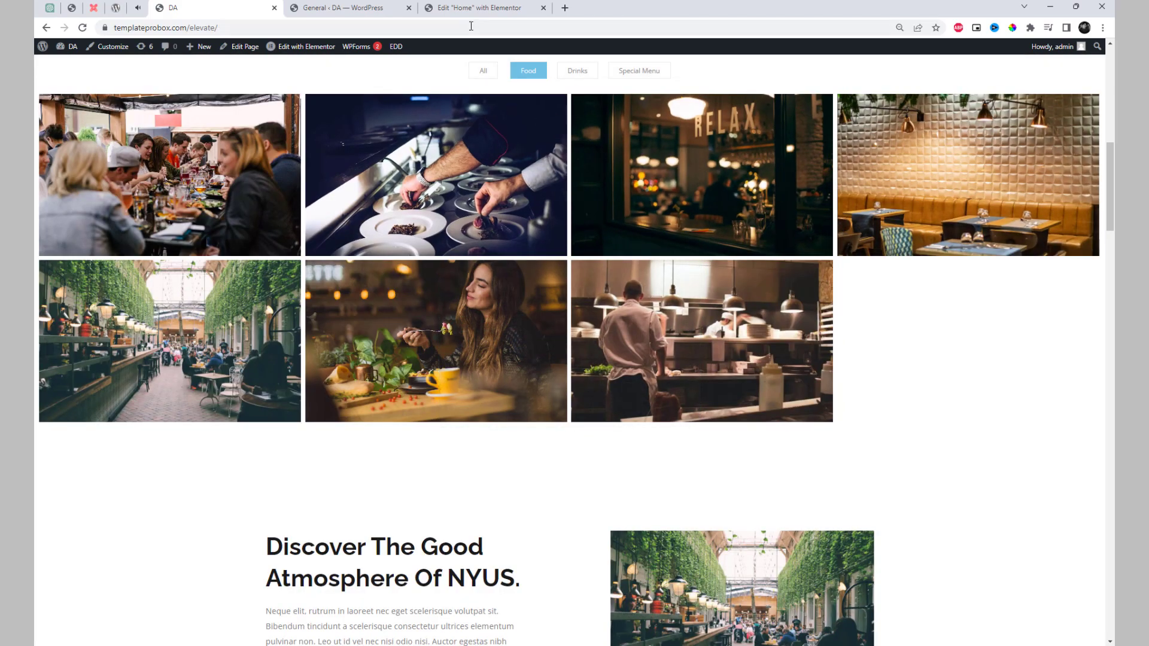
In the editor's Style tab, set the Overlay Hover Effect to Rotate.
{"action": "left_click", "coordinate": [492, 8]}
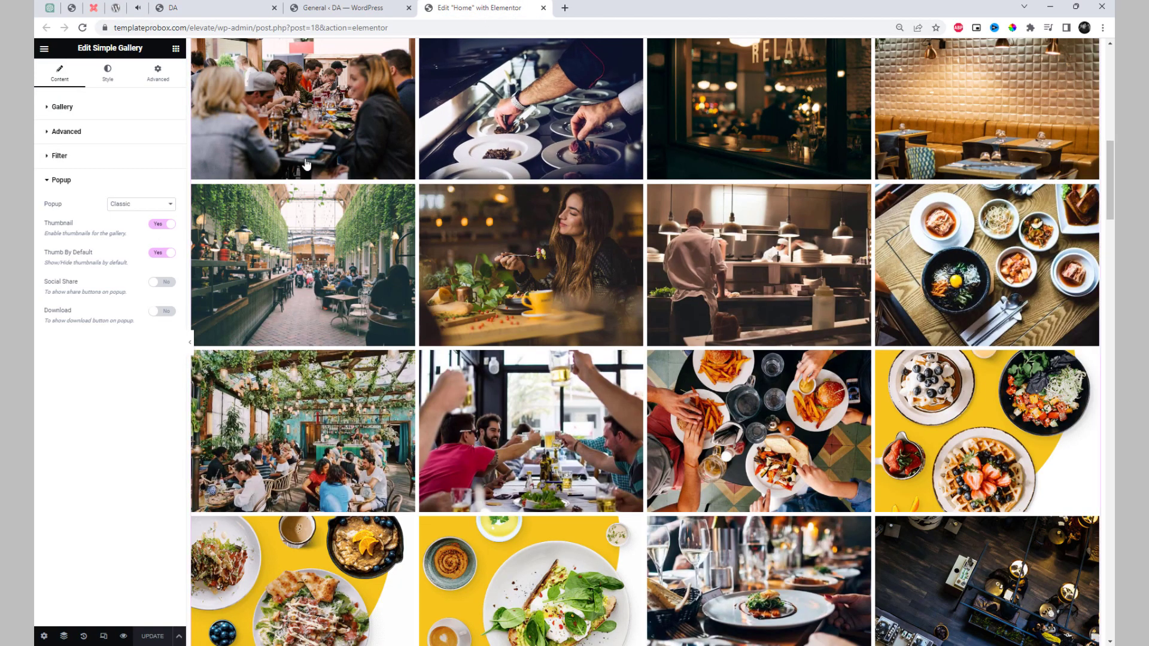
{"action": "left_click", "coordinate": [109, 78]}
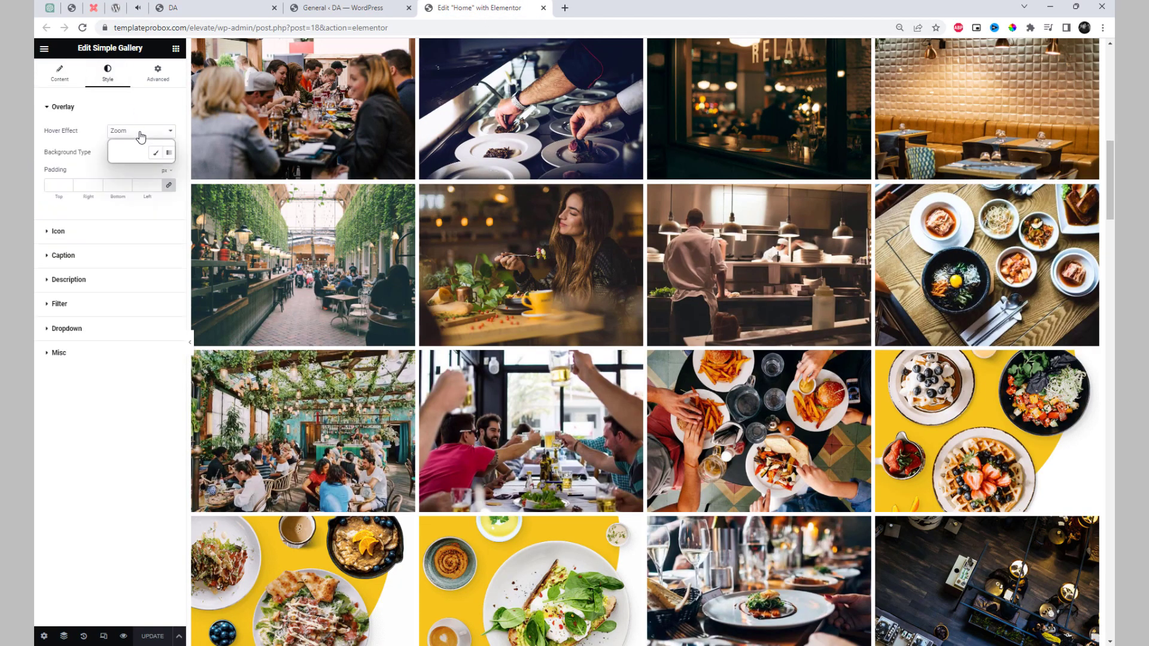
{"action": "left_click", "coordinate": [122, 150]}
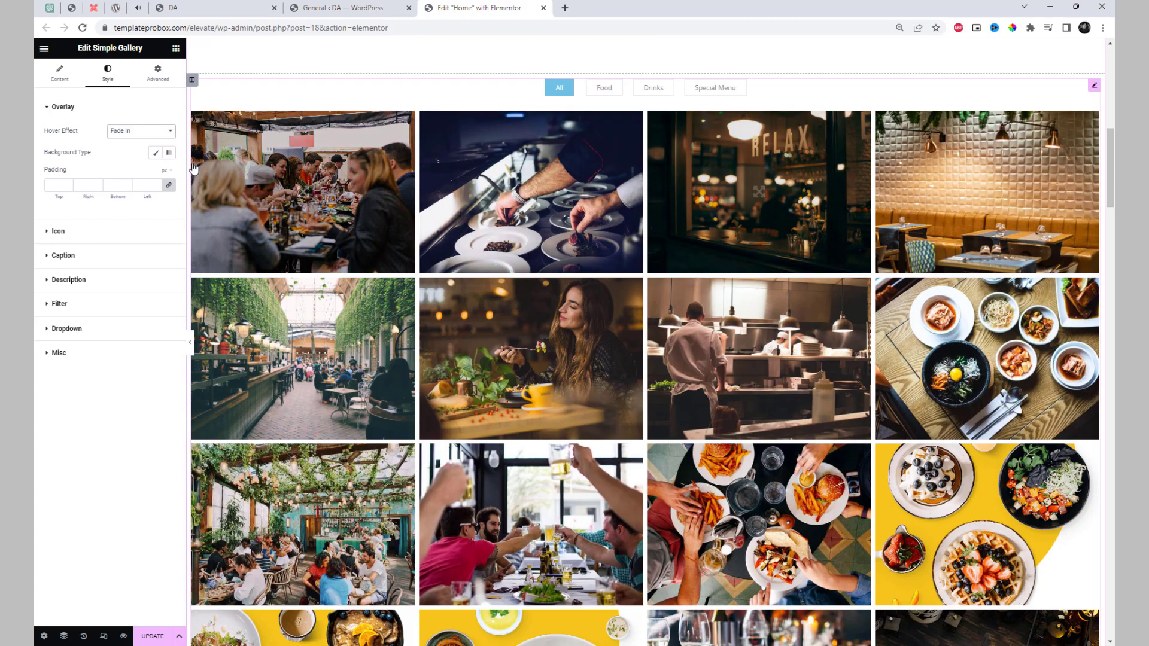
{"action": "left_click", "coordinate": [147, 158]}
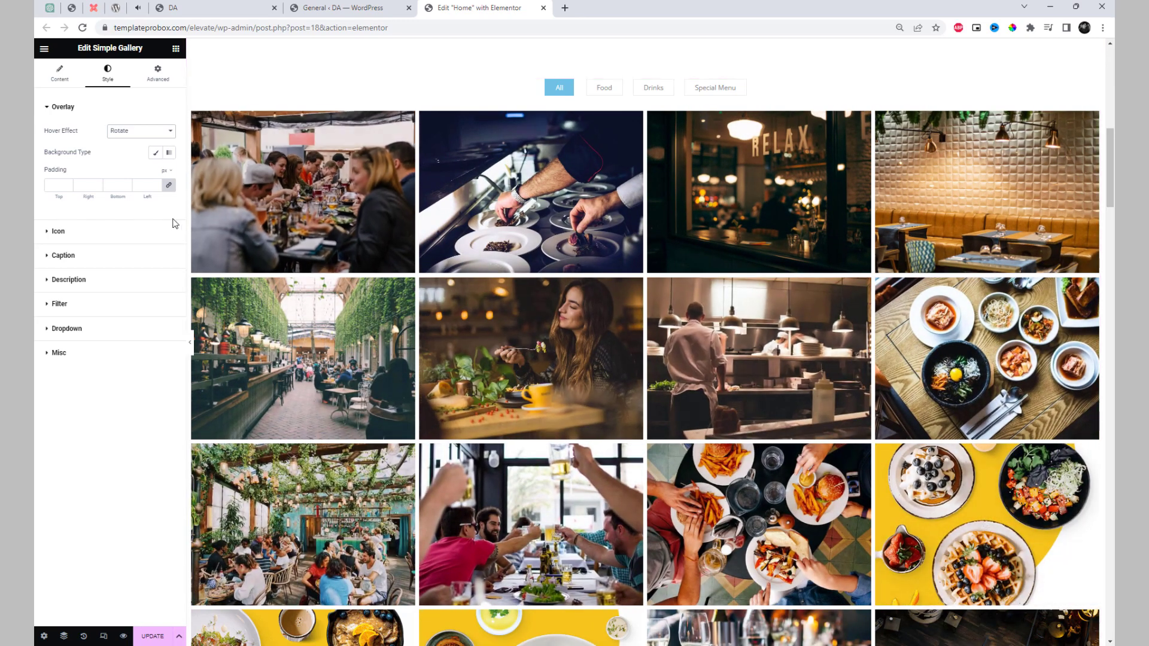
Try a Classic overlay background colour, adjust its opacity, then clear it.
{"action": "left_click", "coordinate": [155, 152]}
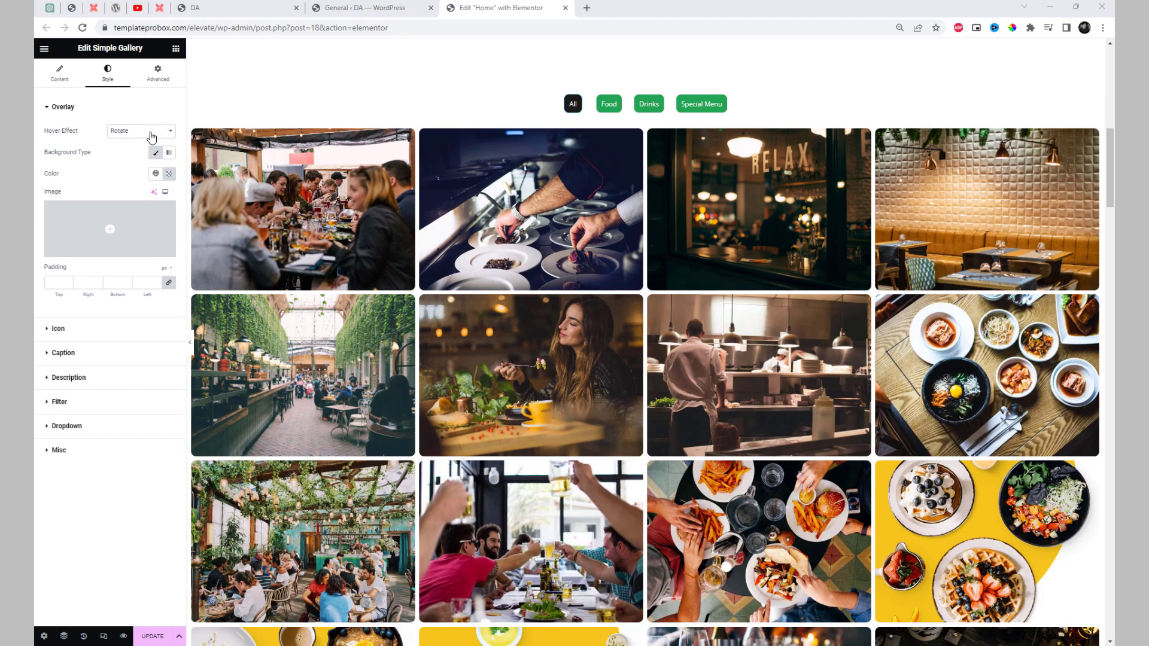
{"action": "left_click", "coordinate": [171, 176]}
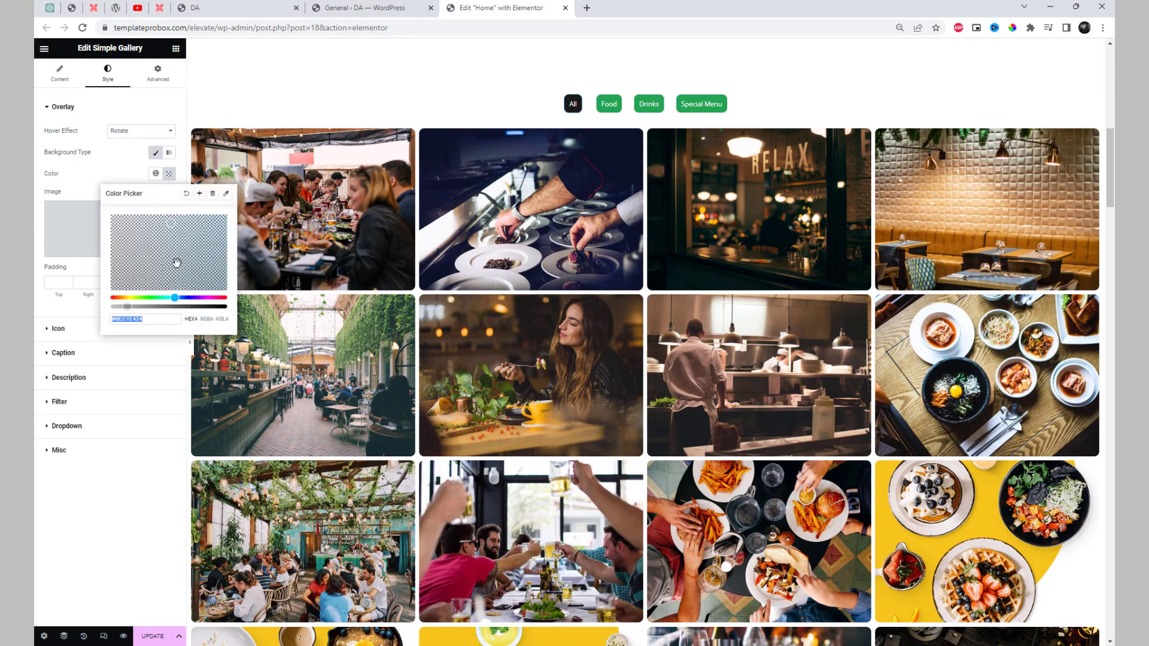
{"action": "left_click_drag", "start_coordinate": [171, 306], "coordinate": [204, 307]}
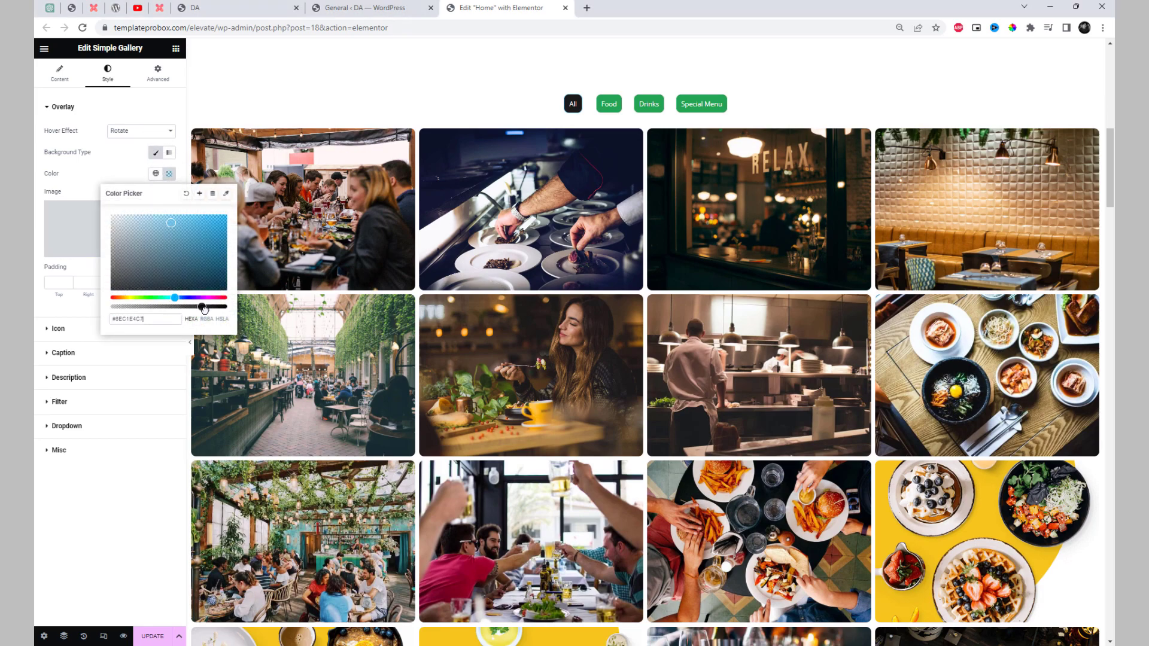
{"action": "left_click_drag", "start_coordinate": [211, 242], "coordinate": [216, 240]}
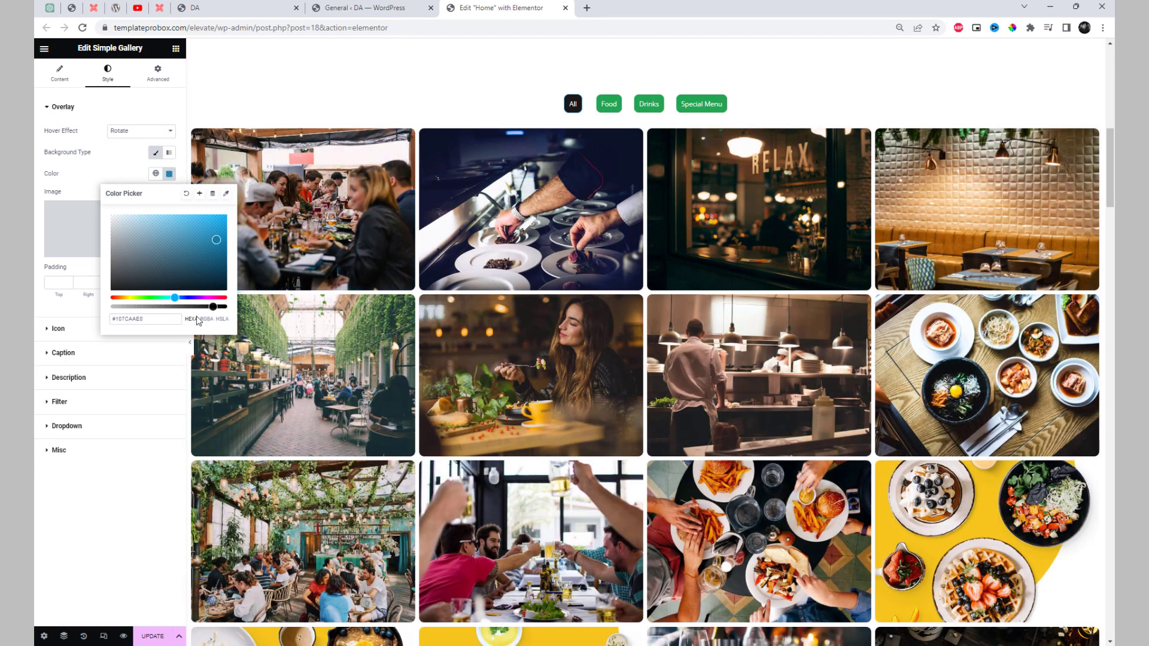
{"action": "left_click_drag", "start_coordinate": [201, 306], "coordinate": [149, 308]}
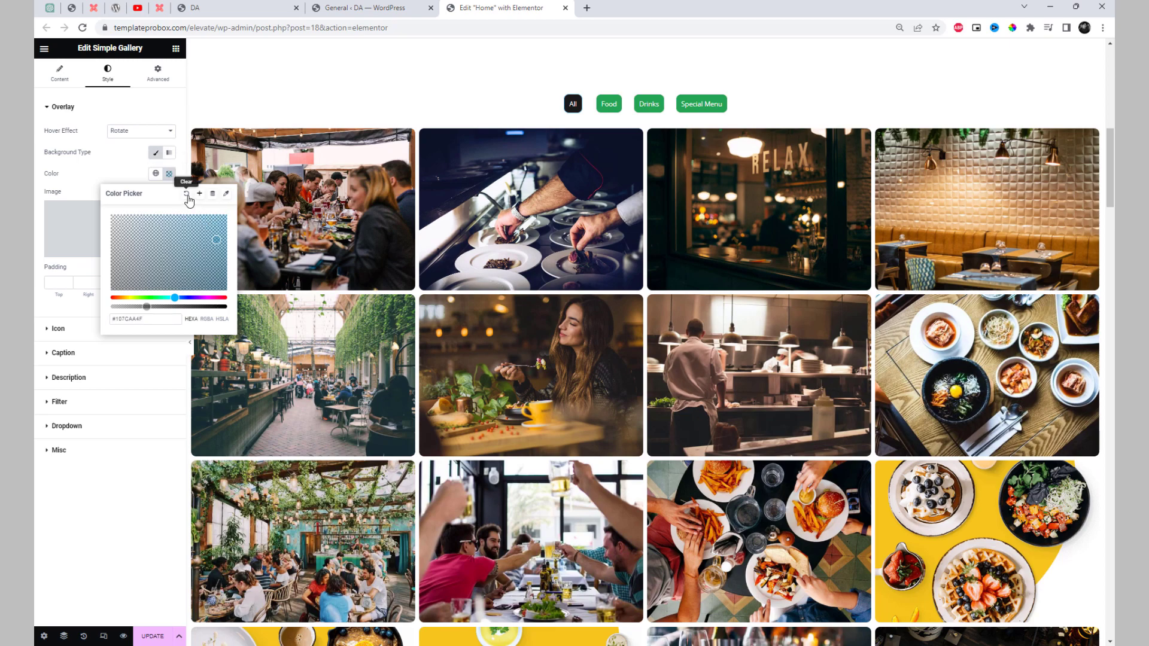
{"action": "left_click", "coordinate": [187, 194]}
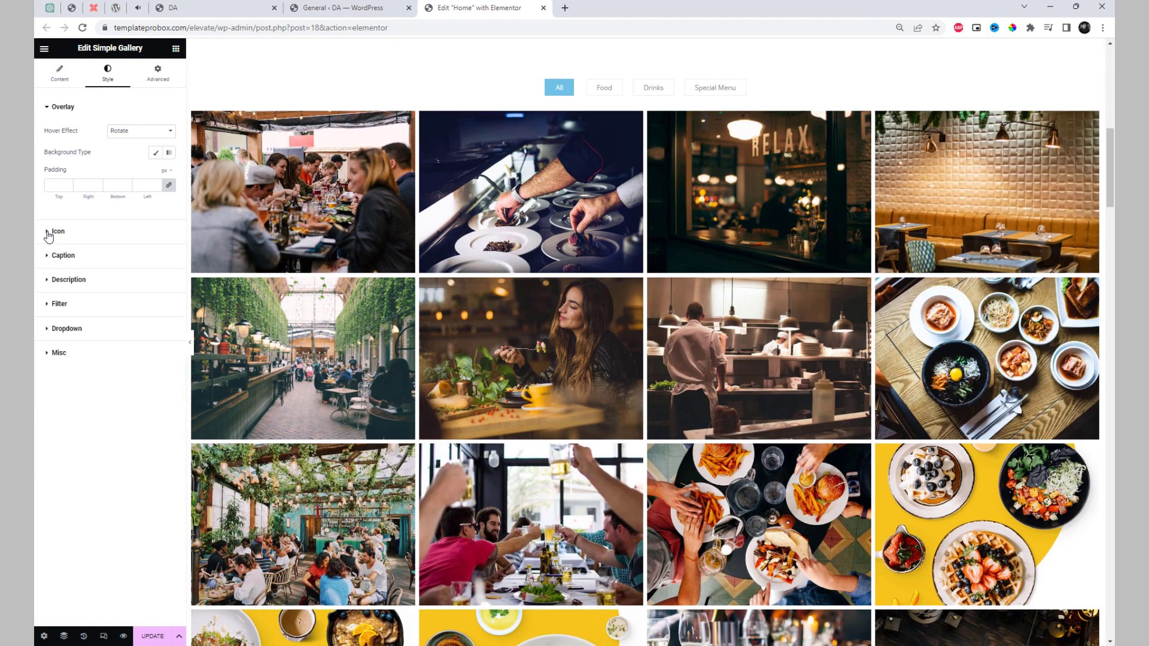
Search 'Pop' in the Icon Library and insert the Popup icon as the hover icon.
{"action": "left_click", "coordinate": [48, 234]}
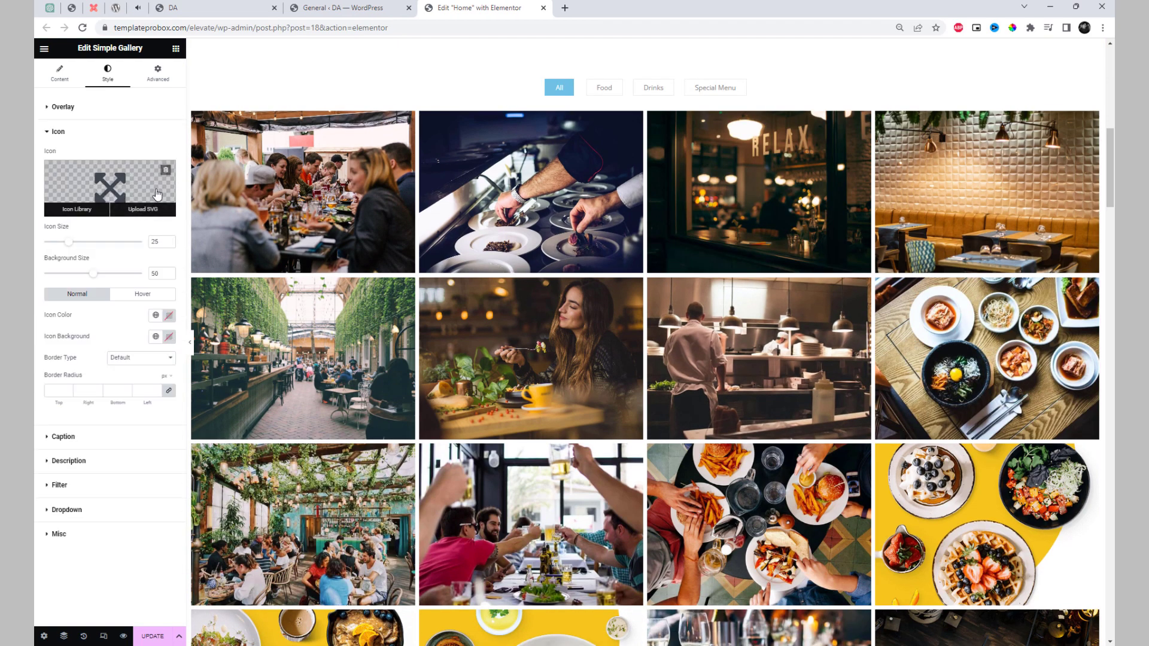
{"action": "left_click", "coordinate": [96, 196]}
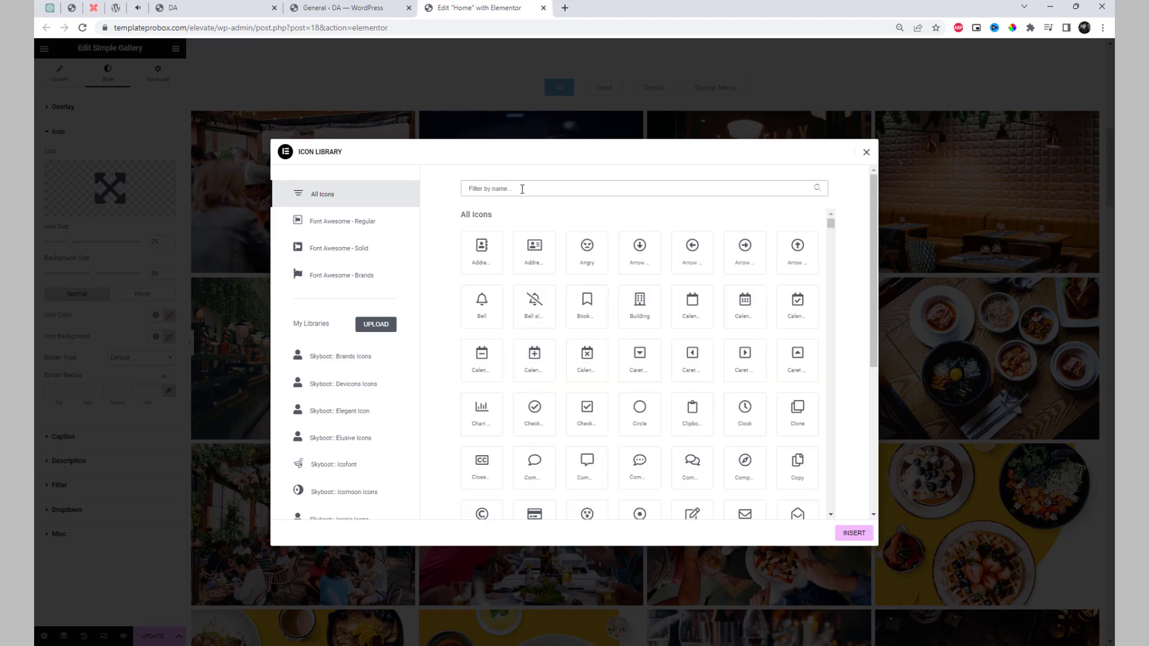
{"action": "left_click", "coordinate": [521, 189]}
{"action": "type", "text": "Popup"}
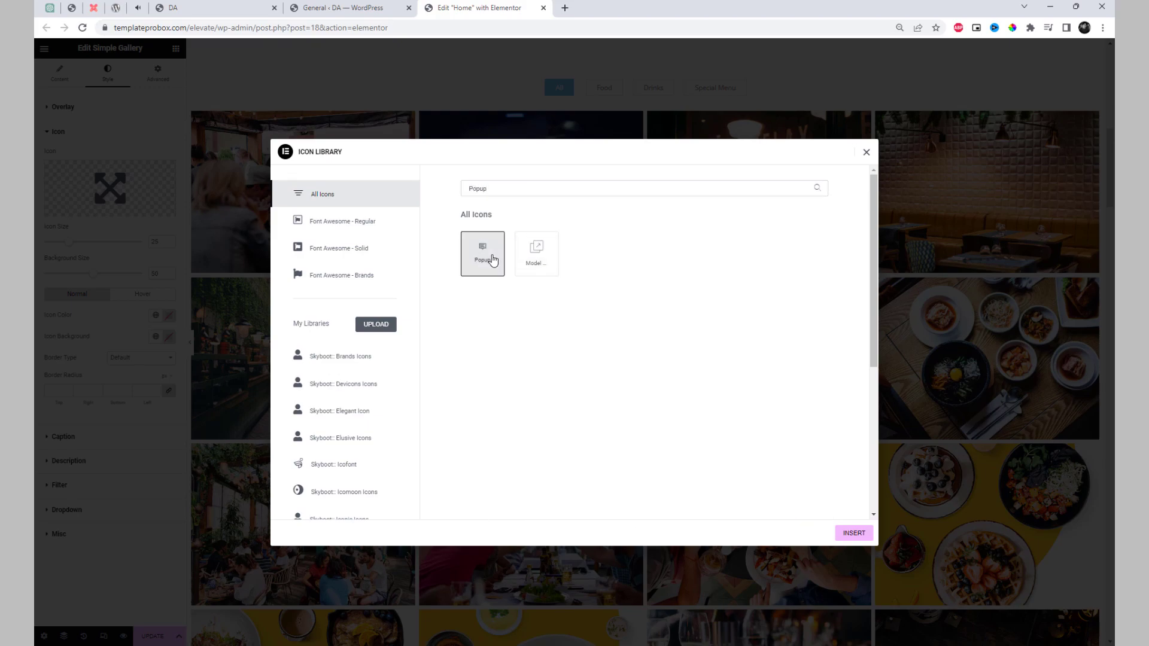
{"action": "left_click", "coordinate": [850, 534]}
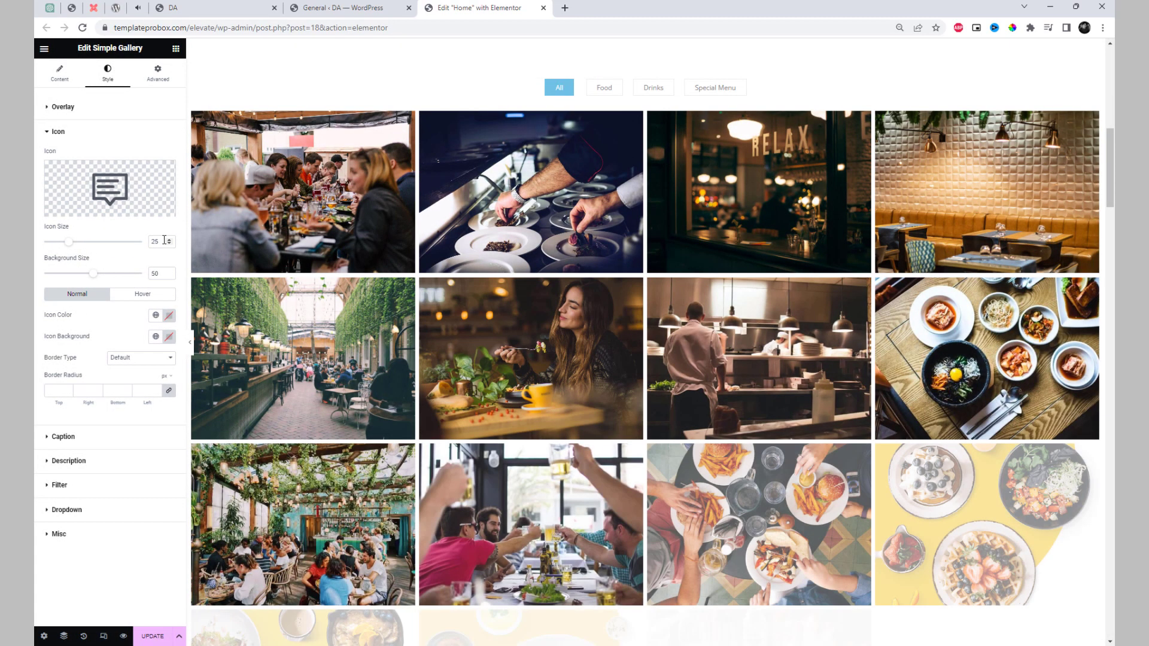
Set the hover icon size to 35 and its colour to red in Normal and Hover.
{"action": "left_click_drag", "start_coordinate": [68, 242], "coordinate": [47, 242]}
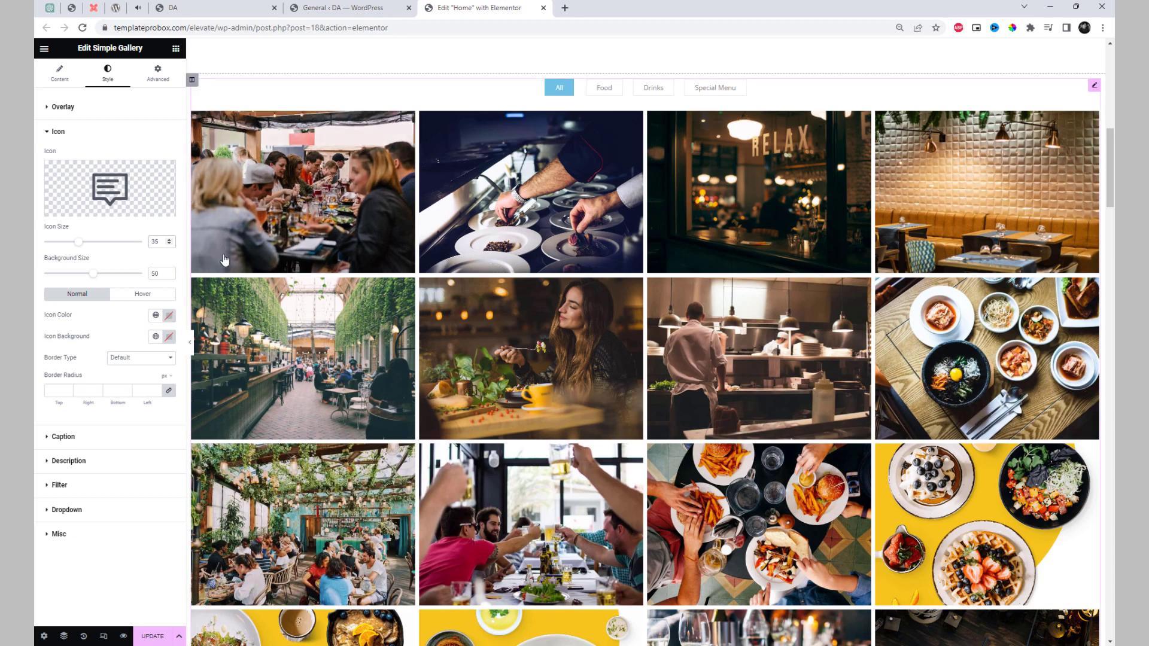
{"action": "mouse_move", "coordinate": [300, 239]}
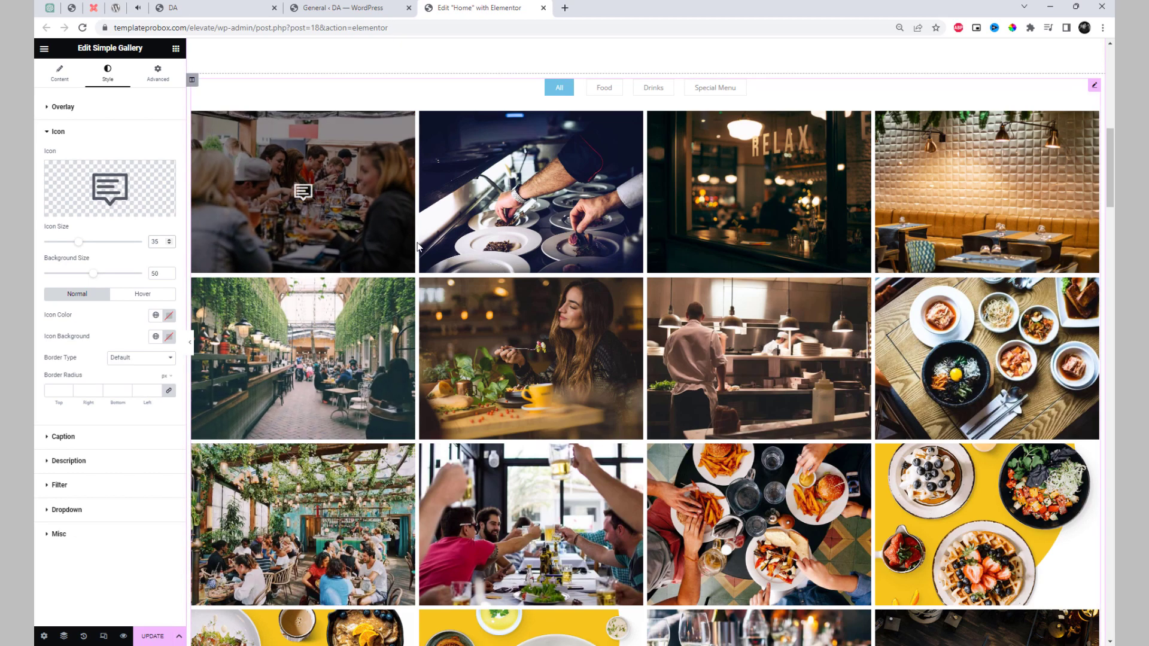
{"action": "left_click", "coordinate": [170, 317]}
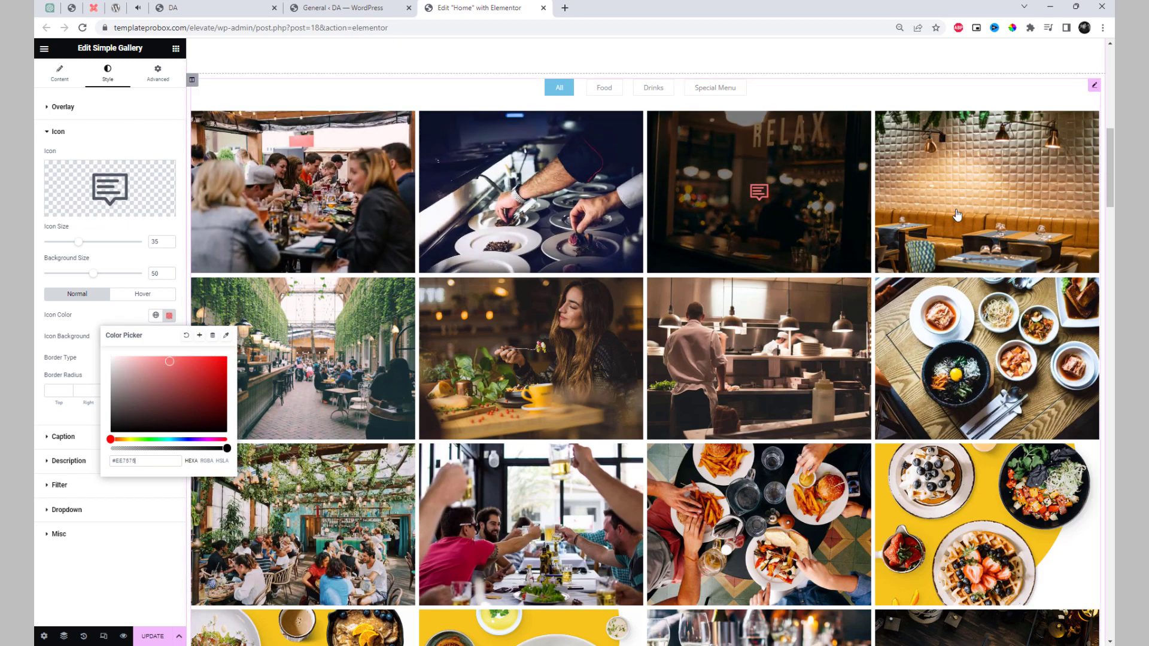
{"action": "left_click", "coordinate": [135, 316]}
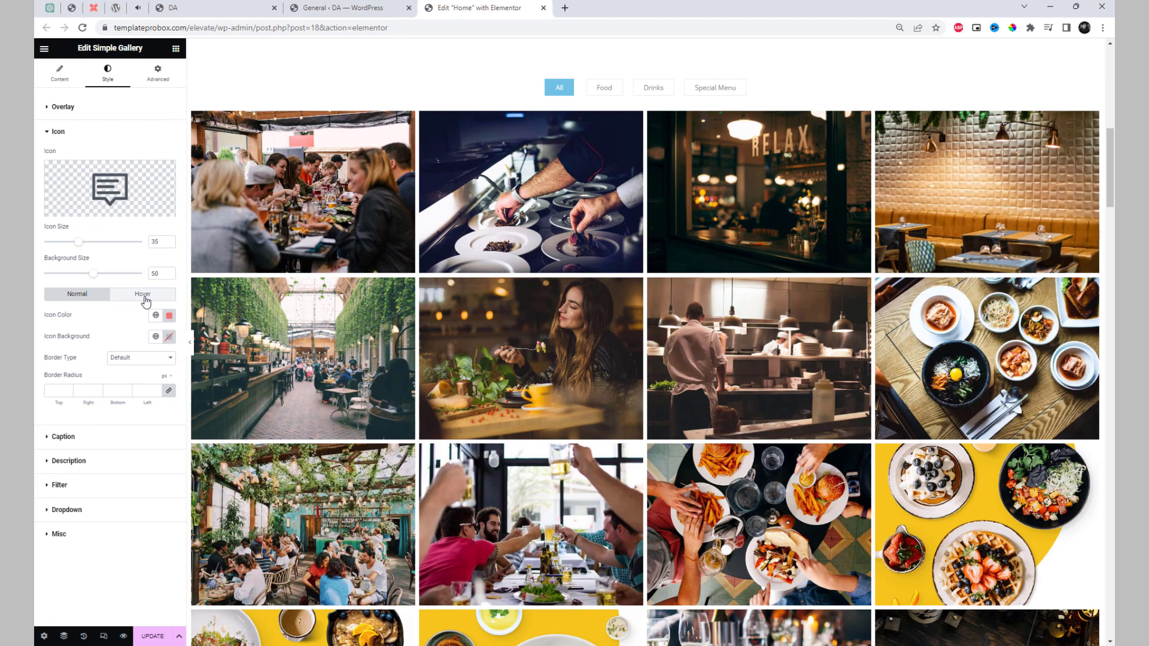
{"action": "left_click", "coordinate": [167, 319]}
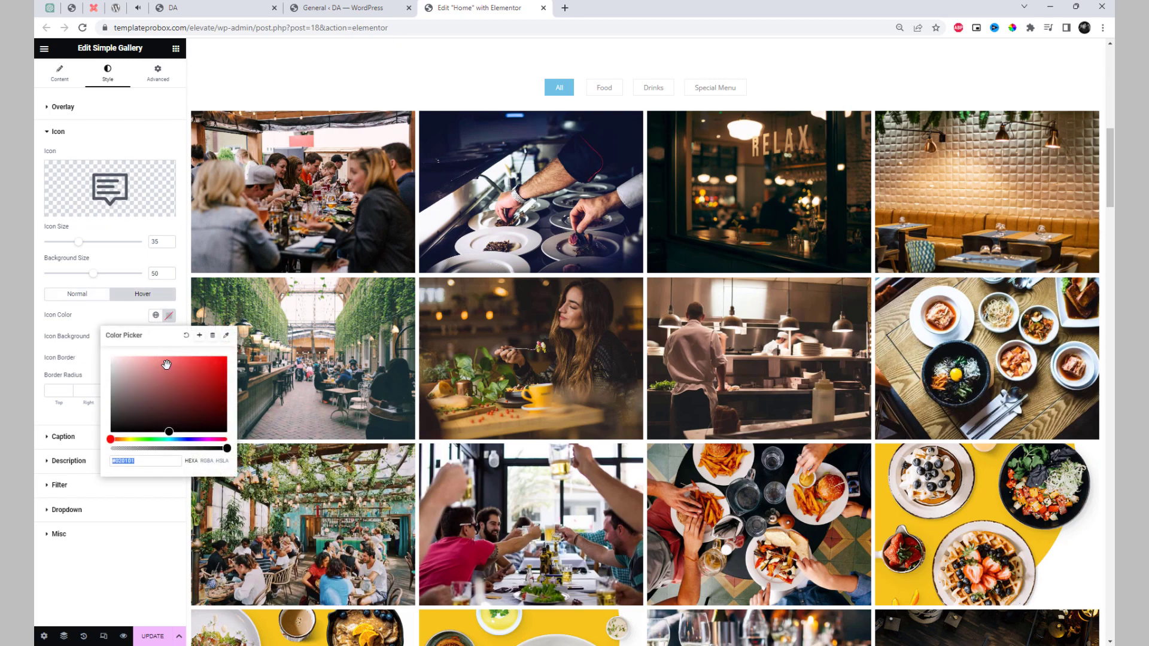
{"action": "left_click", "coordinate": [120, 316]}
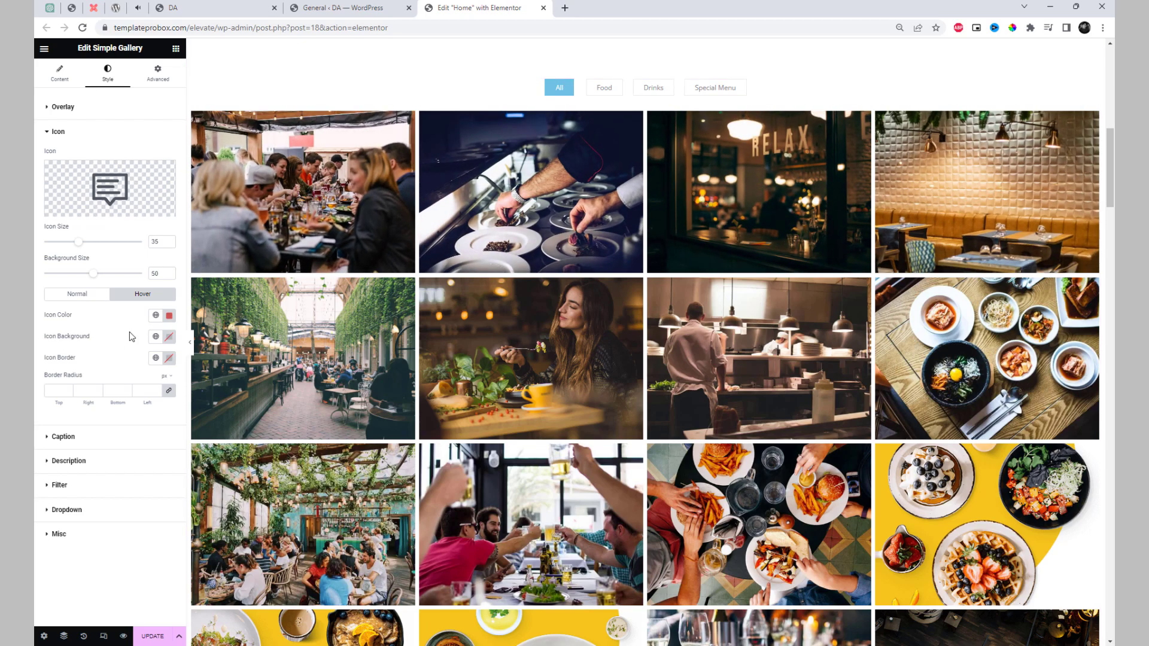
{"action": "left_click", "coordinate": [49, 440]}
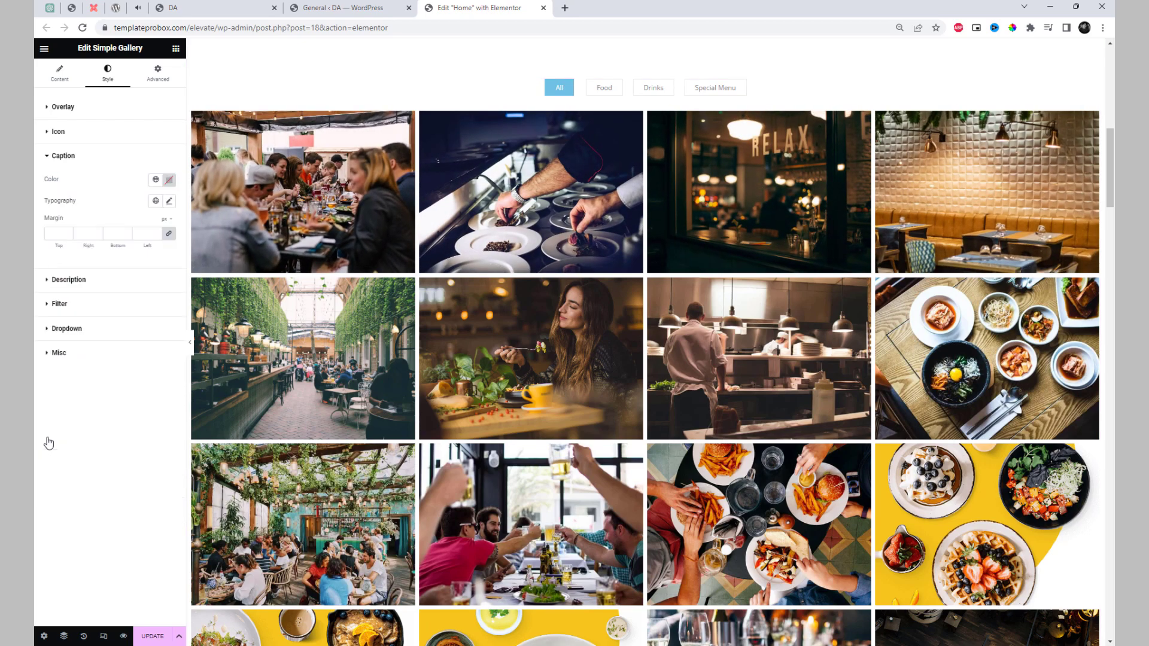
Set the filter buttons' background to green Saved Color #6 and text to white.
{"action": "left_click", "coordinate": [47, 281]}
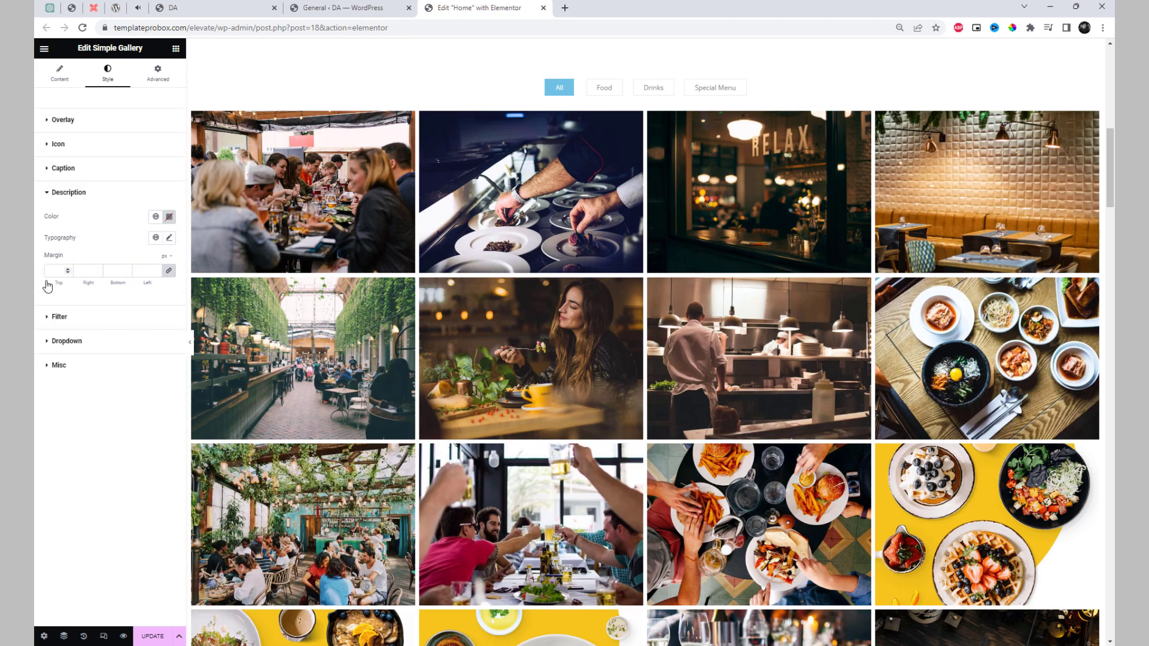
{"action": "left_click", "coordinate": [46, 321]}
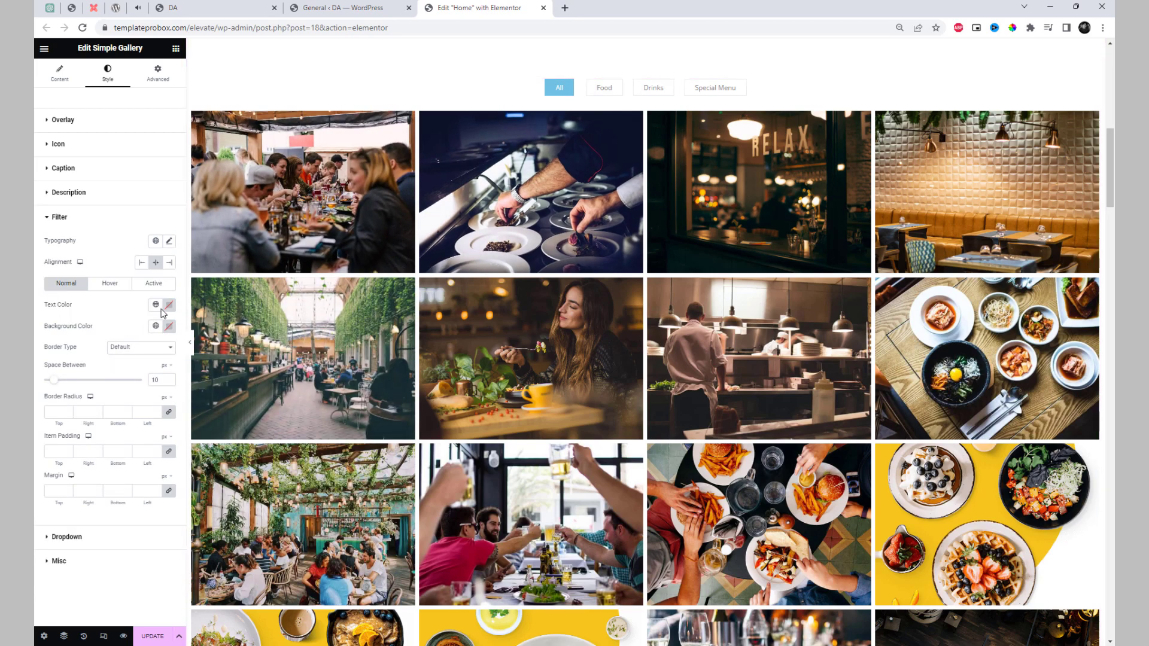
{"action": "left_click", "coordinate": [155, 326]}
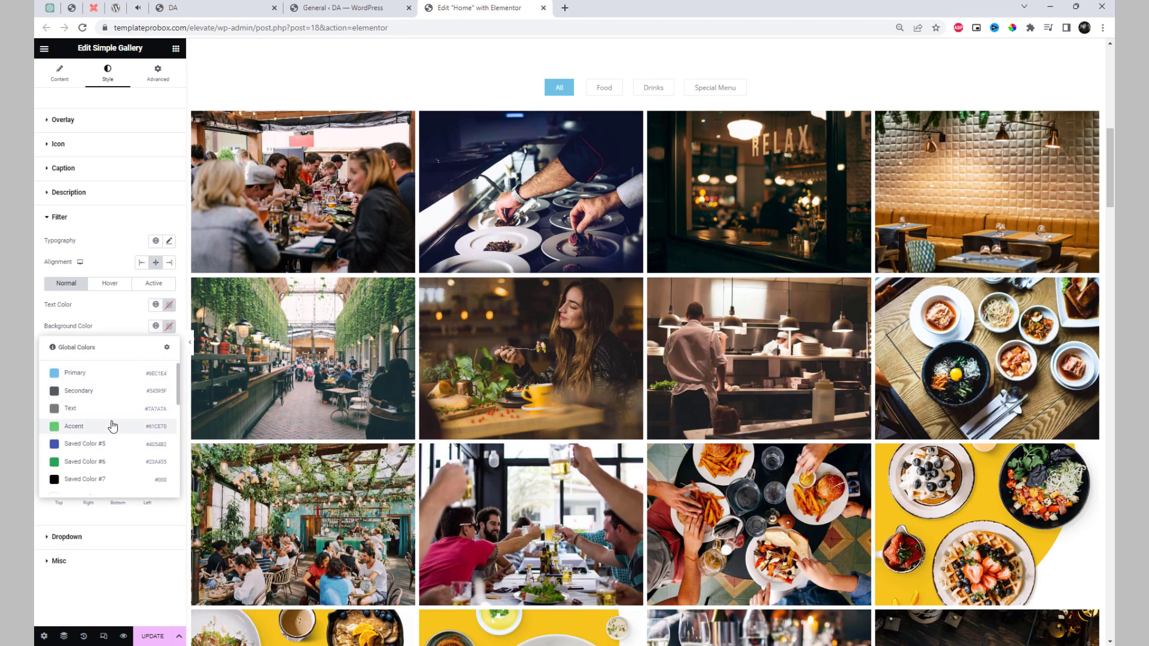
{"action": "left_click", "coordinate": [106, 463]}
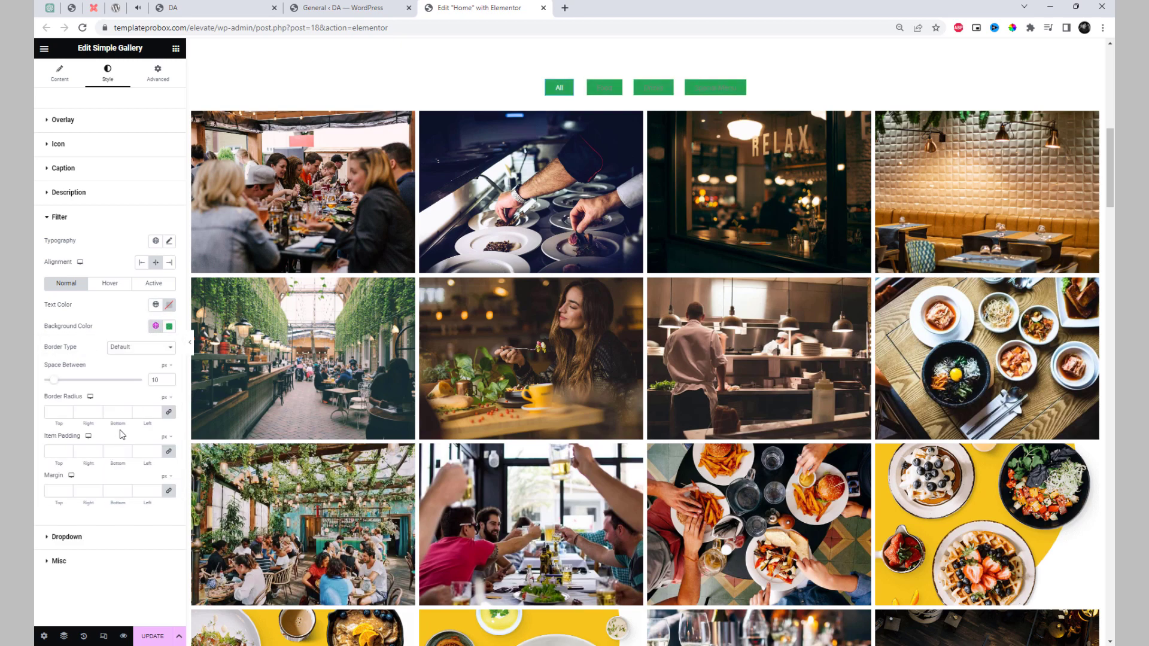
{"action": "left_click", "coordinate": [155, 306]}
{"action": "scroll", "coordinate": [117, 395], "scroll_direction": "down", "scroll_amount": 5}
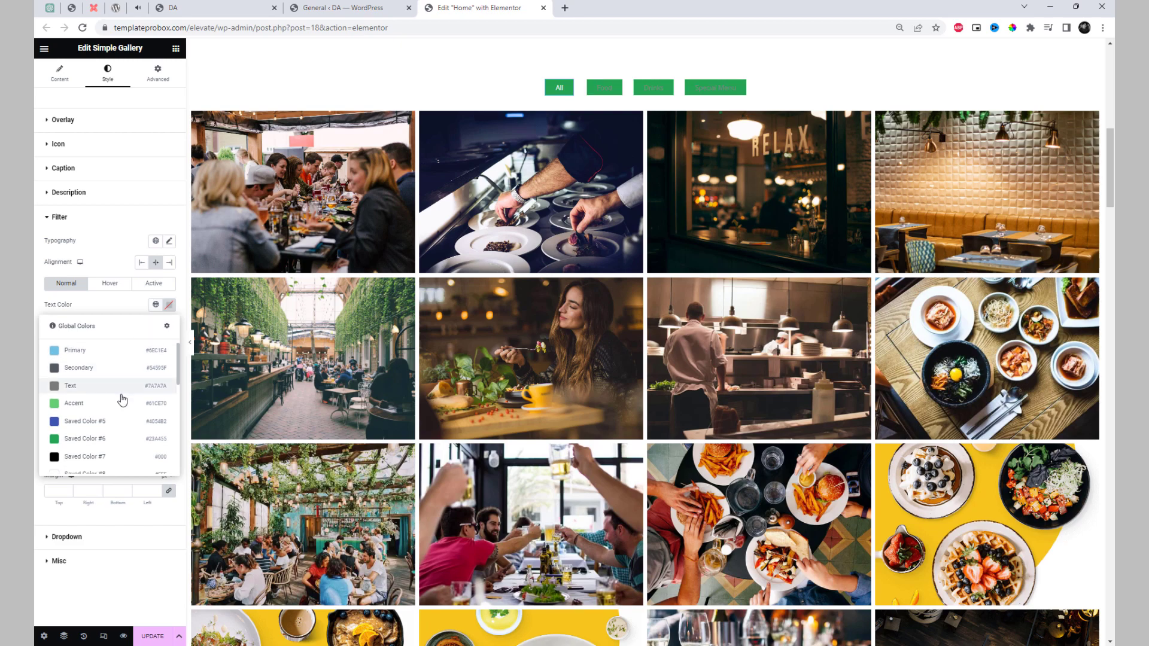
{"action": "scroll", "coordinate": [106, 437], "scroll_direction": "up", "scroll_amount": 1}
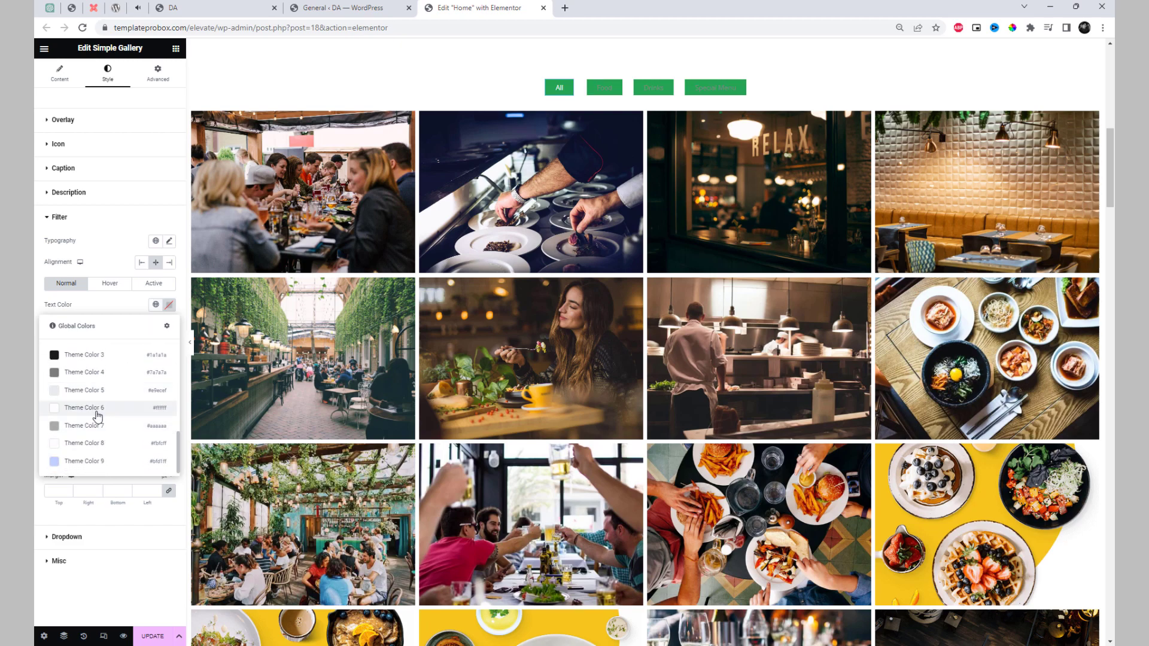
{"action": "left_click", "coordinate": [99, 411]}
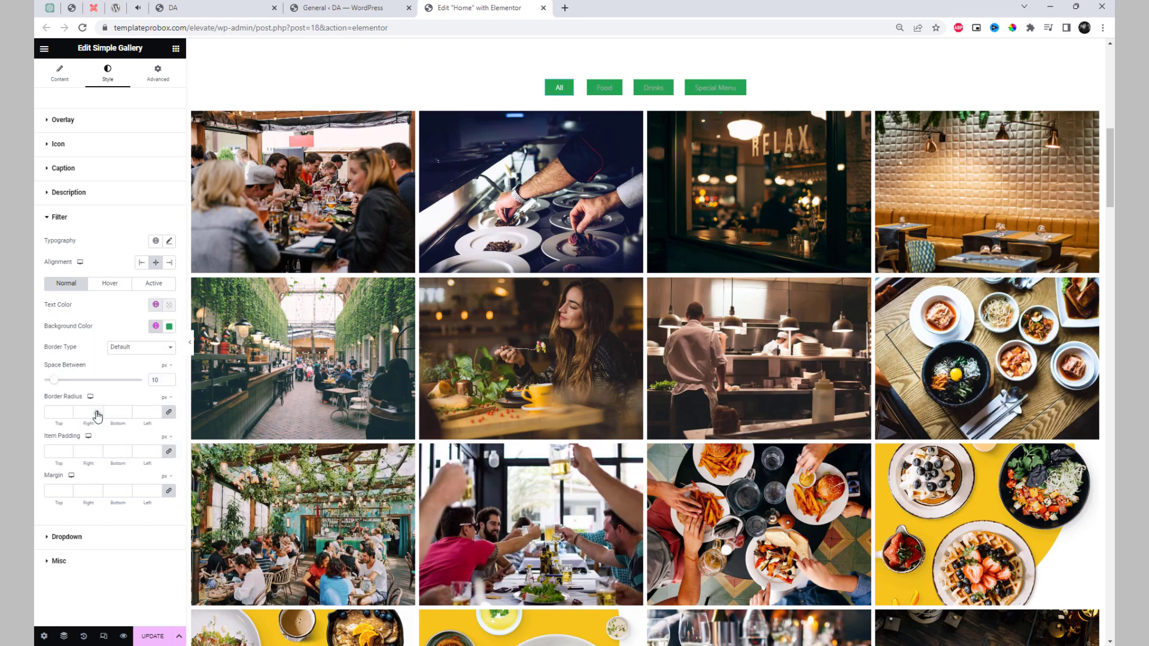
For the filter Hover state, keep text white and use green Saved Color #6 background.
{"action": "left_click", "coordinate": [122, 287]}
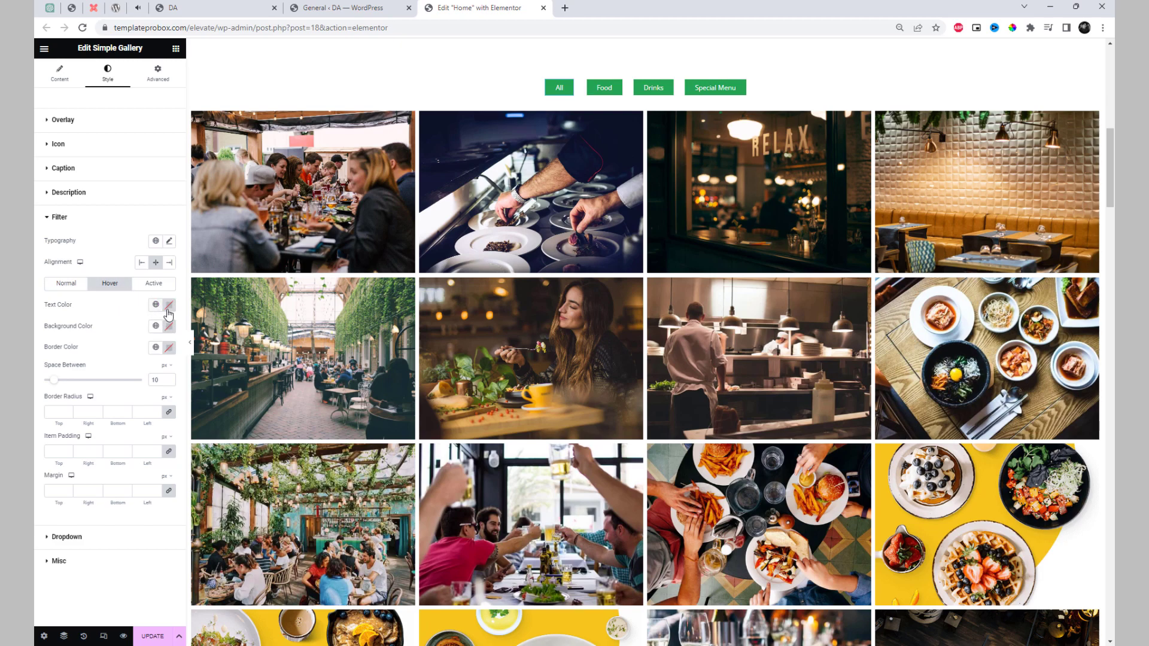
{"action": "left_click", "coordinate": [170, 307]}
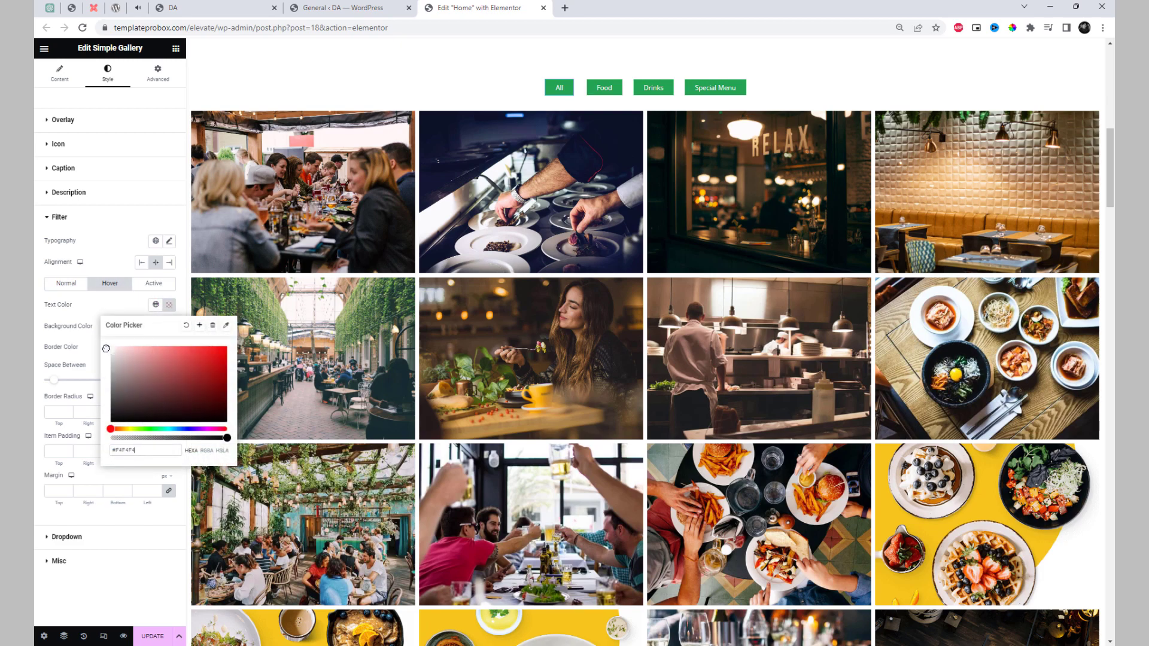
{"action": "left_click", "coordinate": [82, 316]}
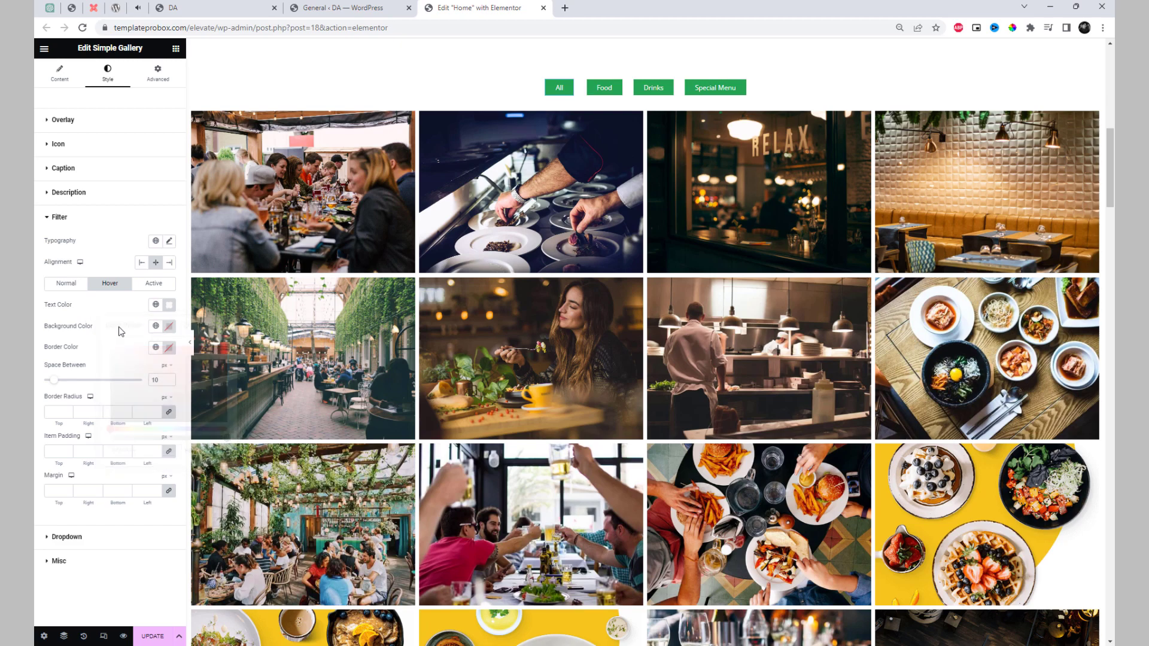
{"action": "left_click", "coordinate": [156, 326]}
{"action": "left_click", "coordinate": [107, 461]}
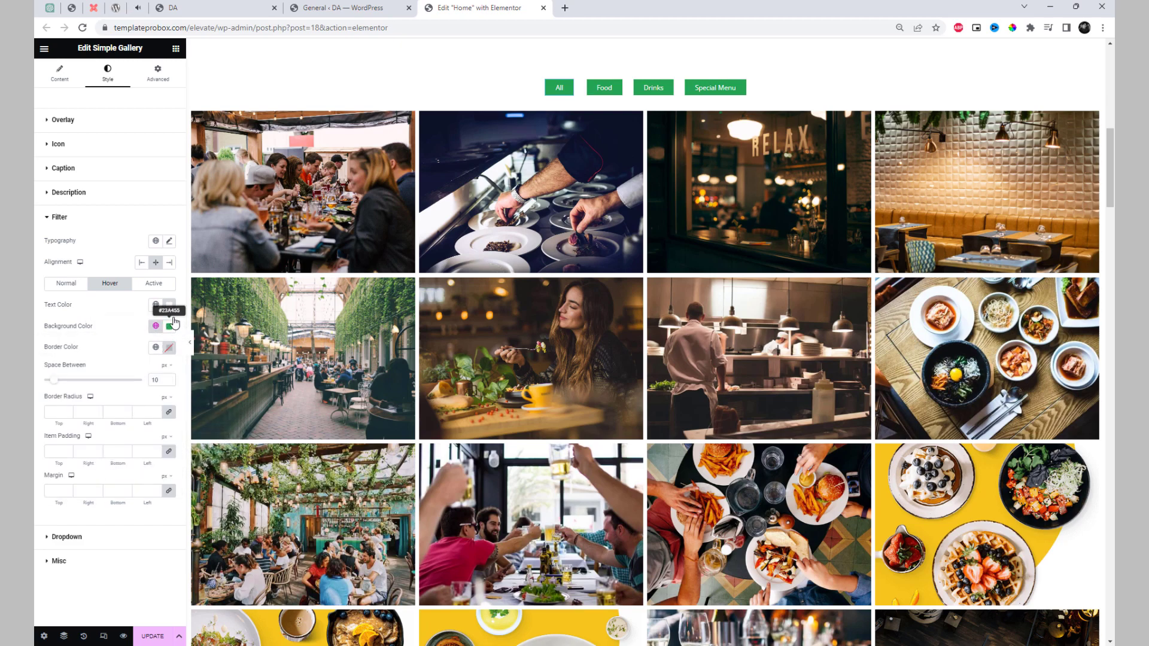
Give the active filter white text and a near-black Saved Color #10 background.
{"action": "left_click", "coordinate": [155, 285]}
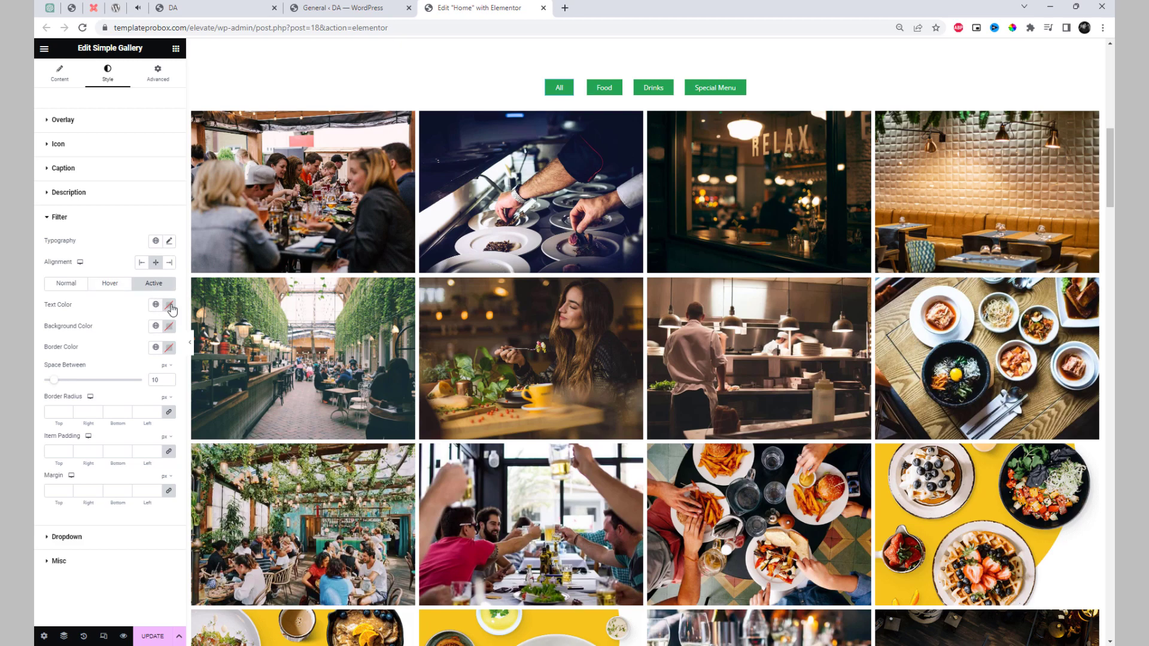
{"action": "left_click", "coordinate": [170, 306]}
{"action": "left_click", "coordinate": [116, 309]}
{"action": "left_click", "coordinate": [167, 329]}
{"action": "left_click", "coordinate": [155, 326]}
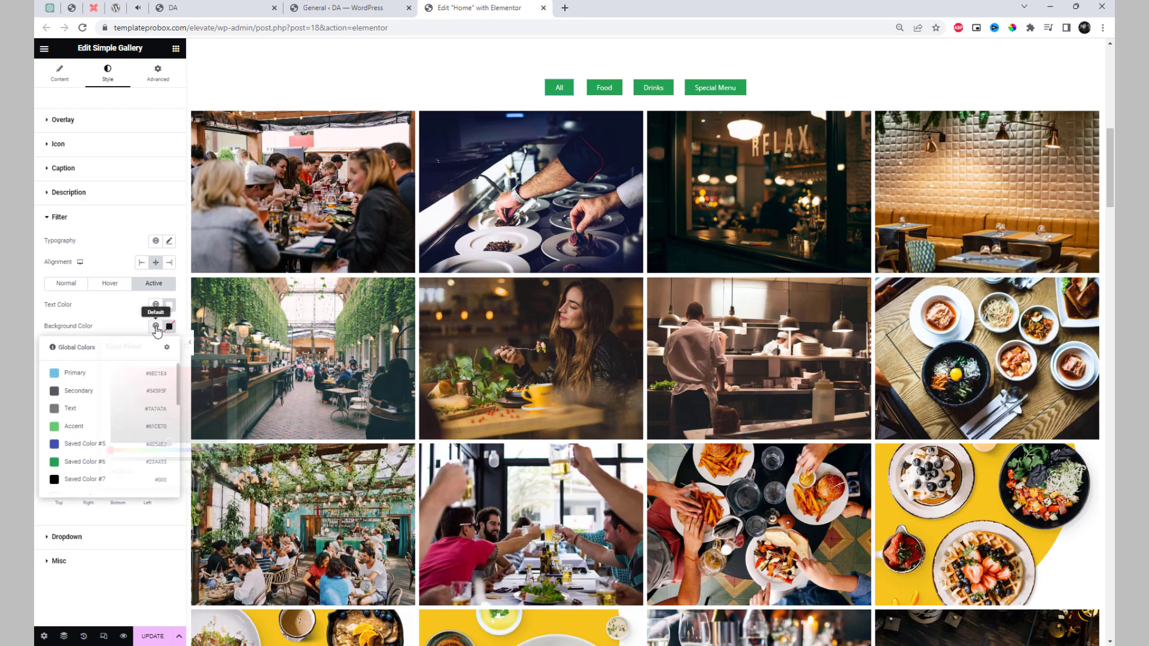
{"action": "scroll", "coordinate": [128, 431], "scroll_direction": "down", "scroll_amount": 3}
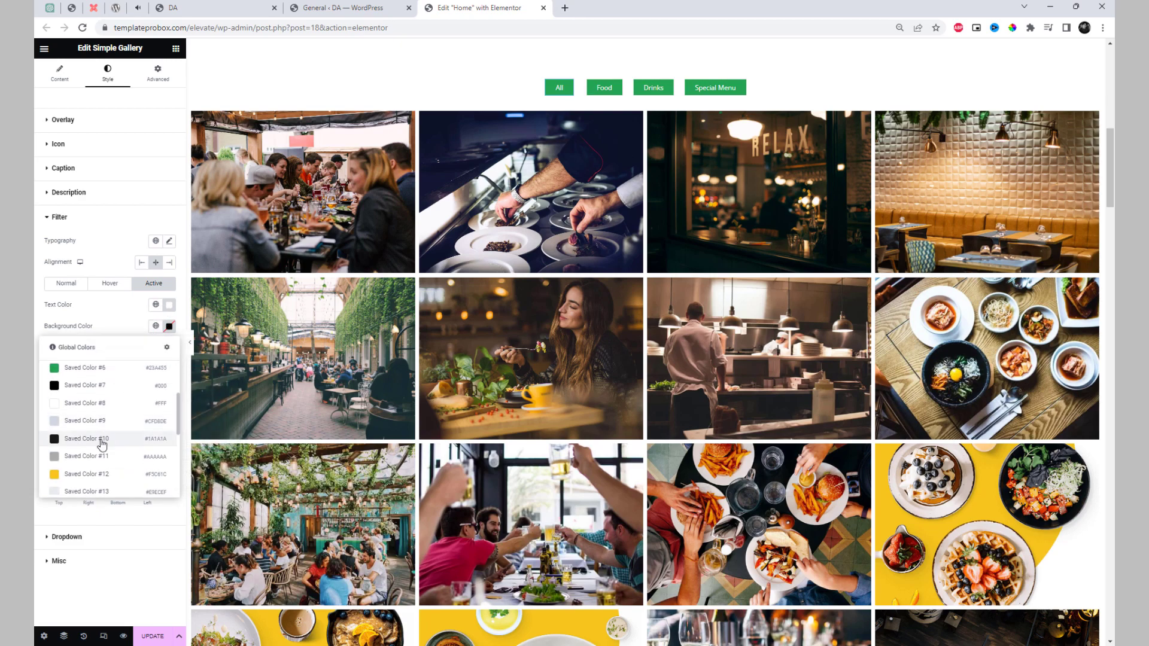
{"action": "left_click", "coordinate": [111, 438]}
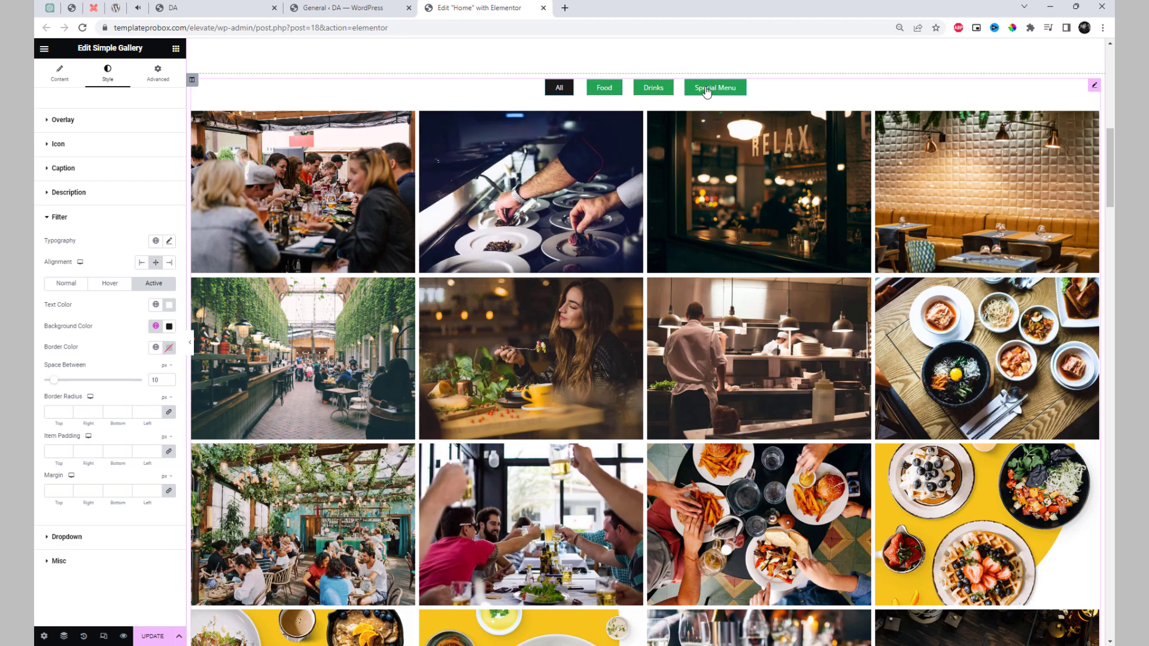
Darken the green hover background of the filter buttons.
{"action": "left_click", "coordinate": [110, 283]}
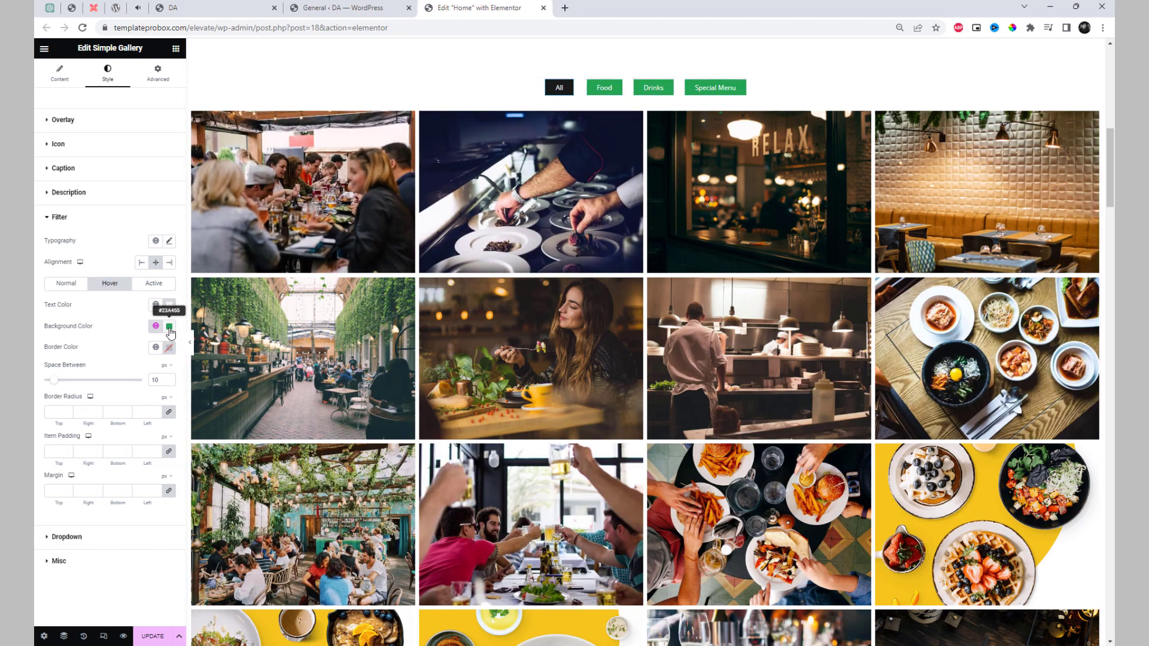
{"action": "left_click", "coordinate": [169, 327]}
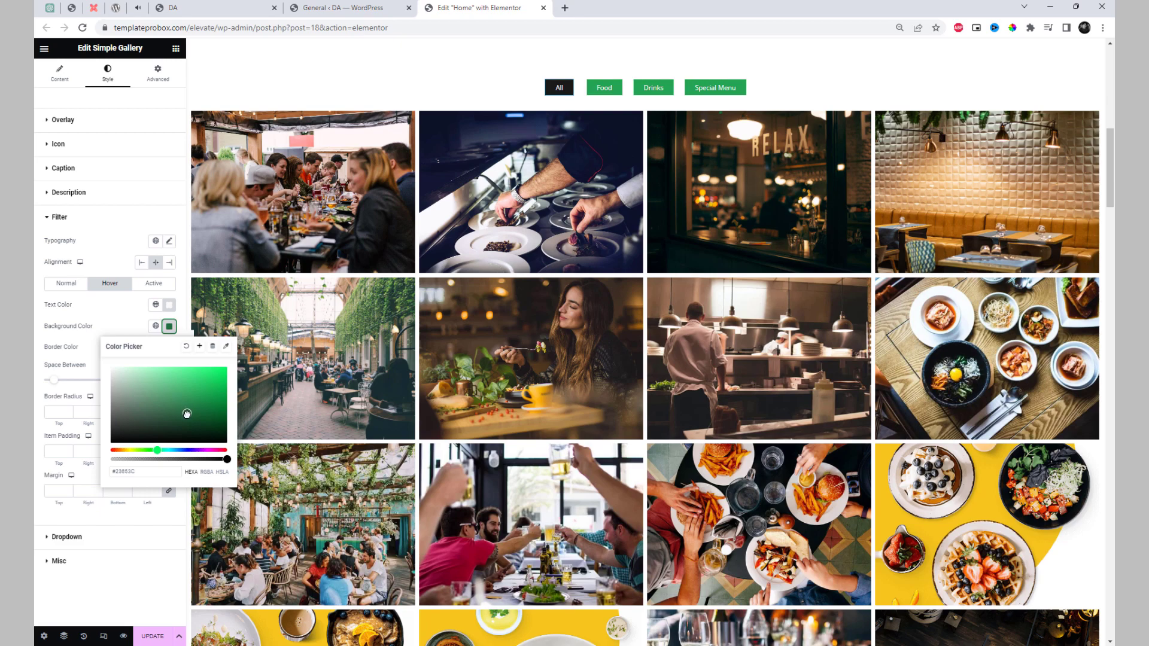
{"action": "left_click", "coordinate": [125, 325]}
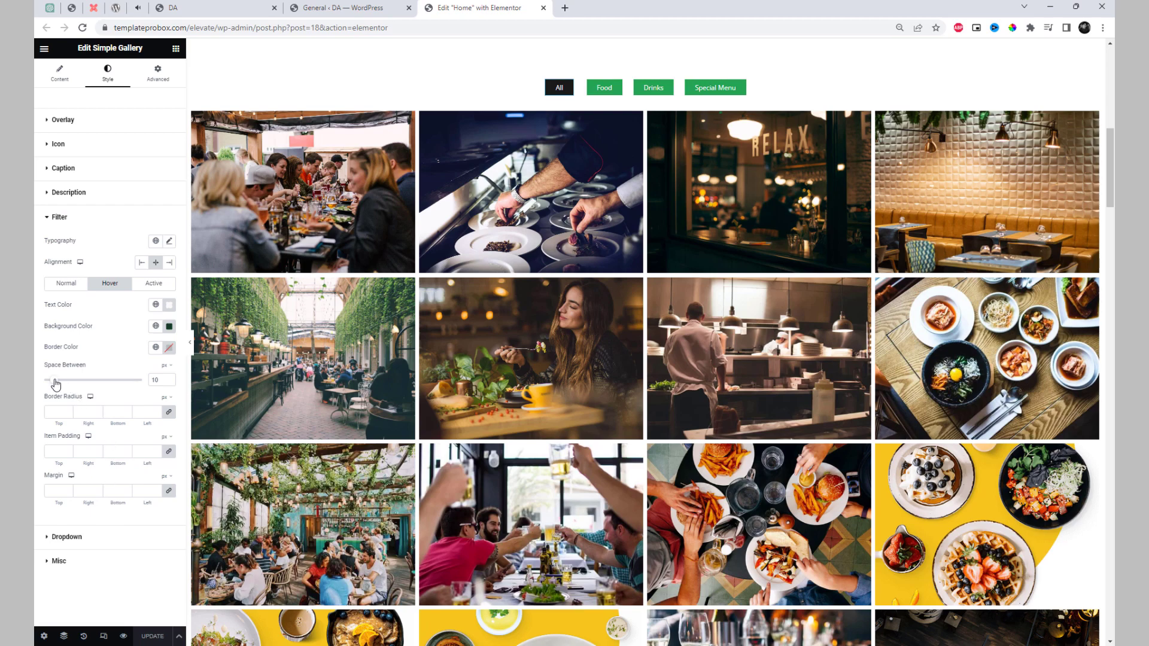
Set the filter buttons' Item Padding to 10 and linked Margin to 30.
{"action": "left_click_drag", "start_coordinate": [55, 382], "coordinate": [56, 383]}
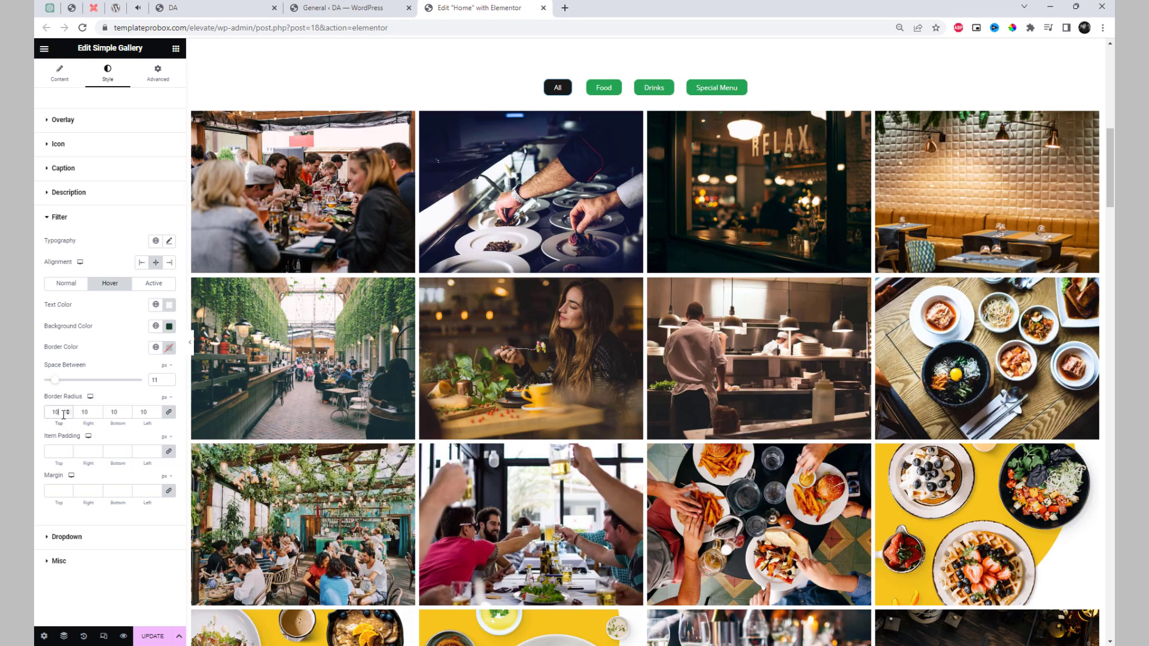
{"action": "left_click", "coordinate": [62, 450]}
{"action": "type", "text": "10"}
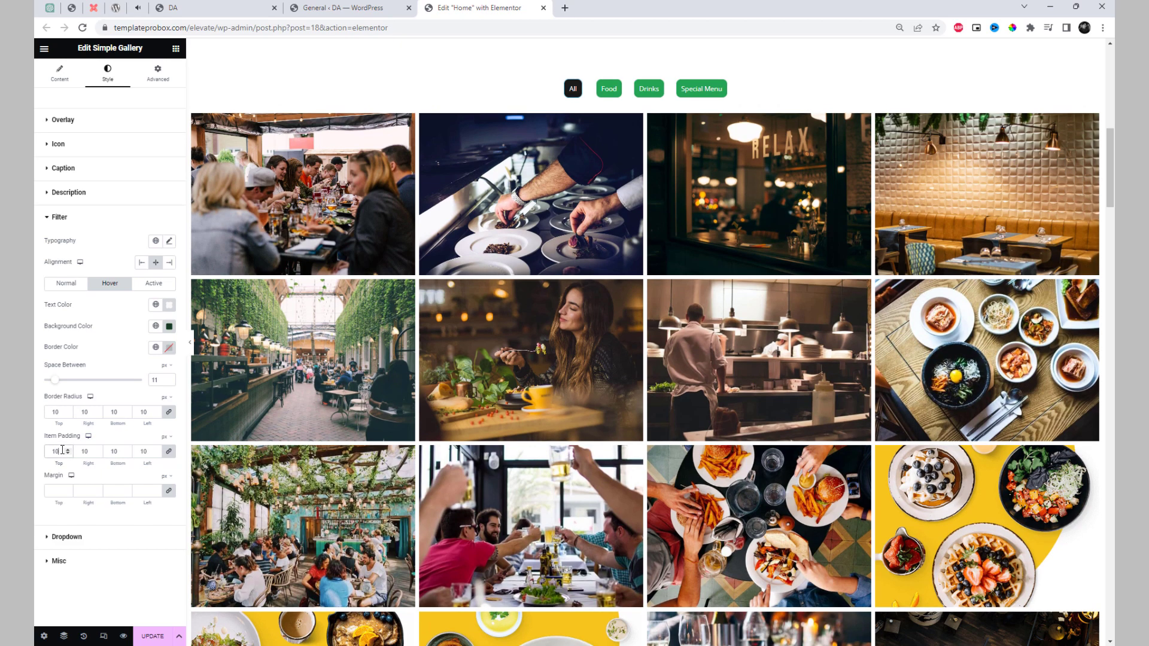
{"action": "left_click", "coordinate": [54, 489]}
{"action": "type", "text": "10"}
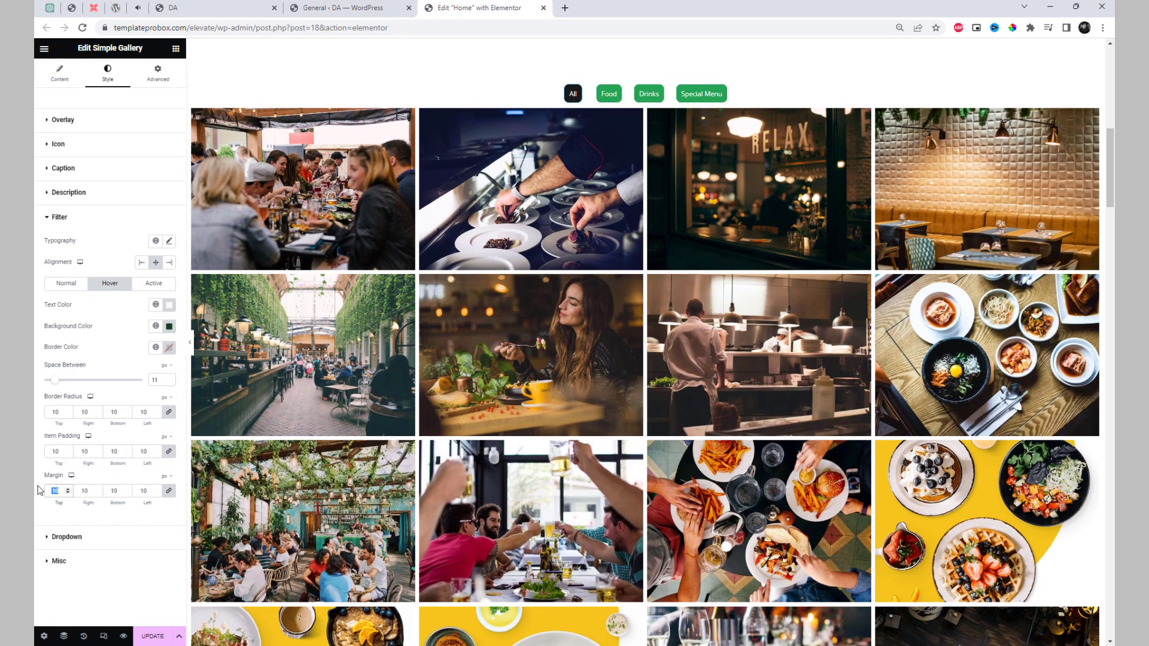
{"action": "type", "text": "30"}
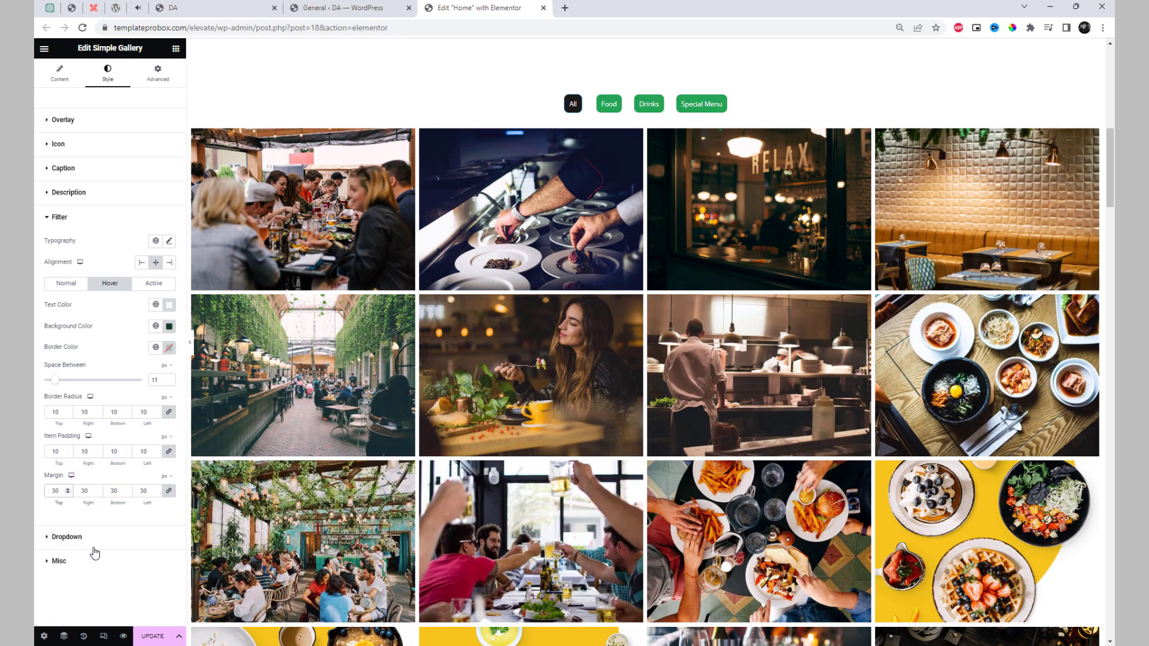
Apply global colours to the dropdown text, background (Saved Color #5) and a light separator.
{"action": "left_click", "coordinate": [50, 537]}
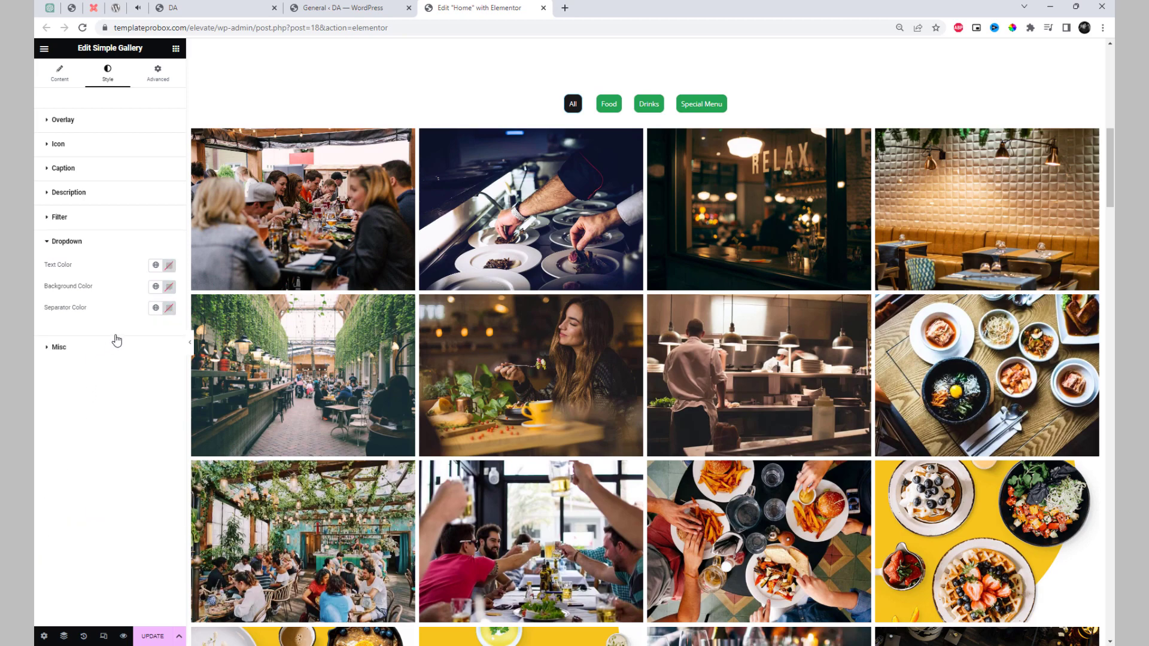
{"action": "left_click", "coordinate": [155, 265]}
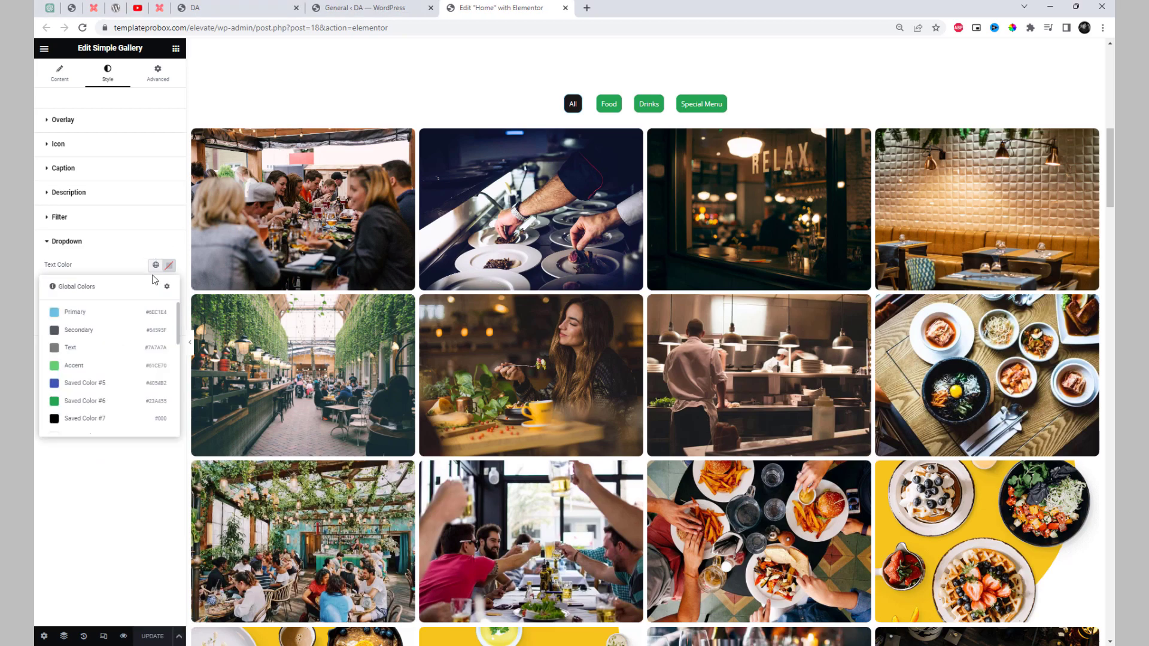
{"action": "scroll", "coordinate": [103, 362], "scroll_direction": "down", "scroll_amount": 2}
{"action": "left_click", "coordinate": [103, 356]}
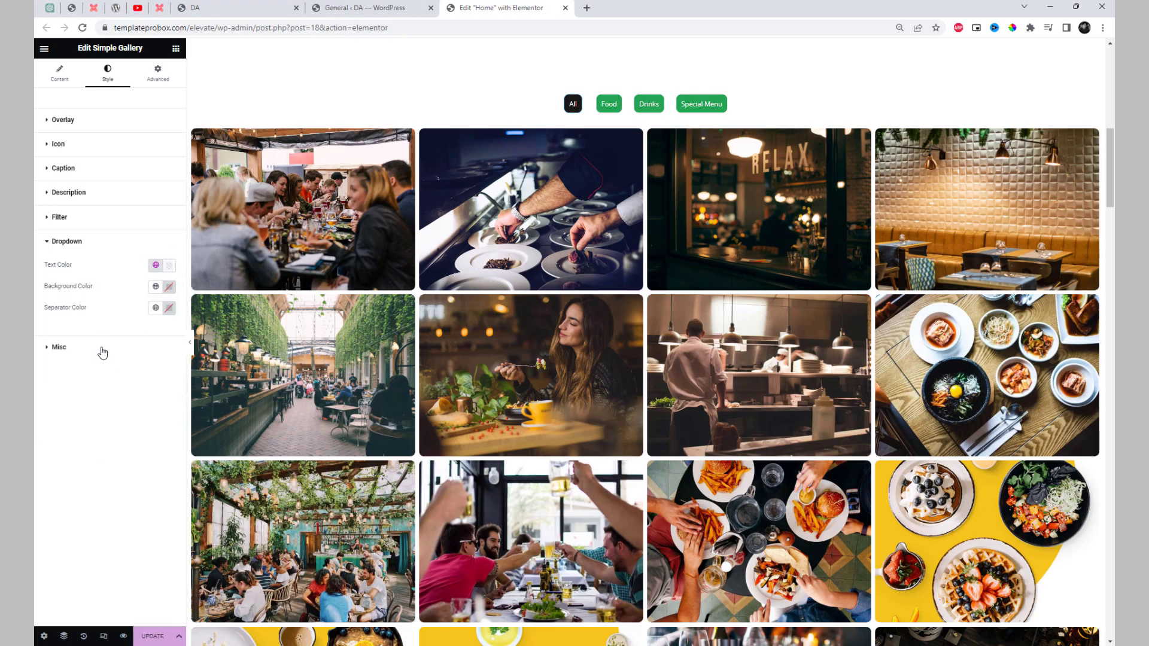
{"action": "left_click", "coordinate": [156, 288]}
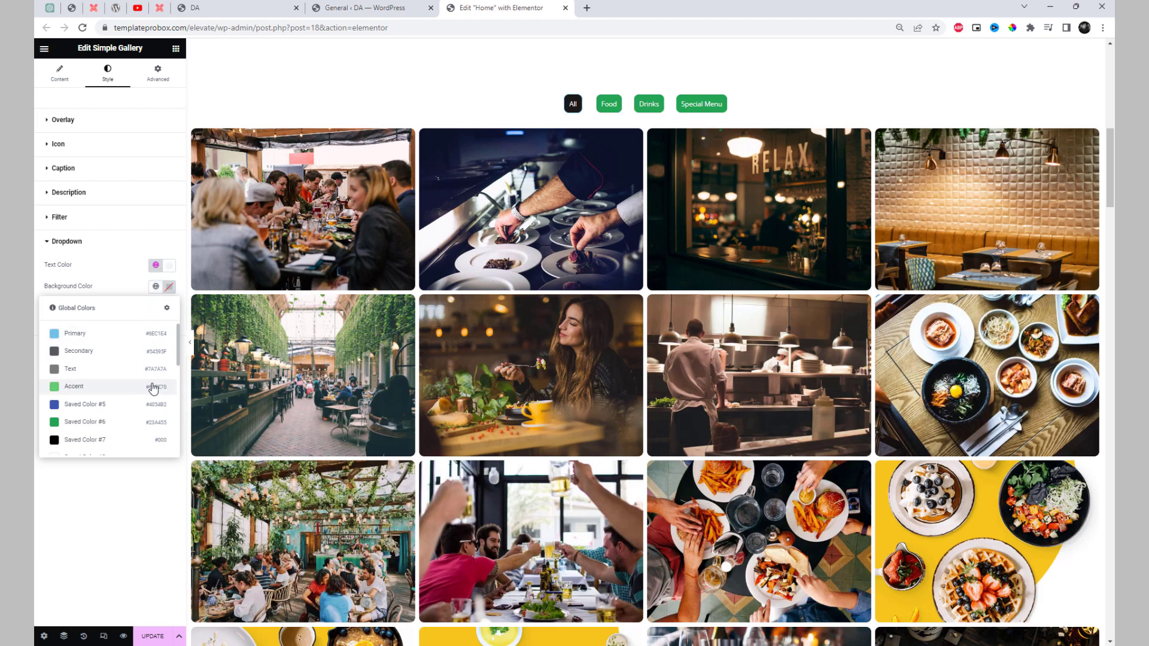
{"action": "left_click", "coordinate": [102, 407]}
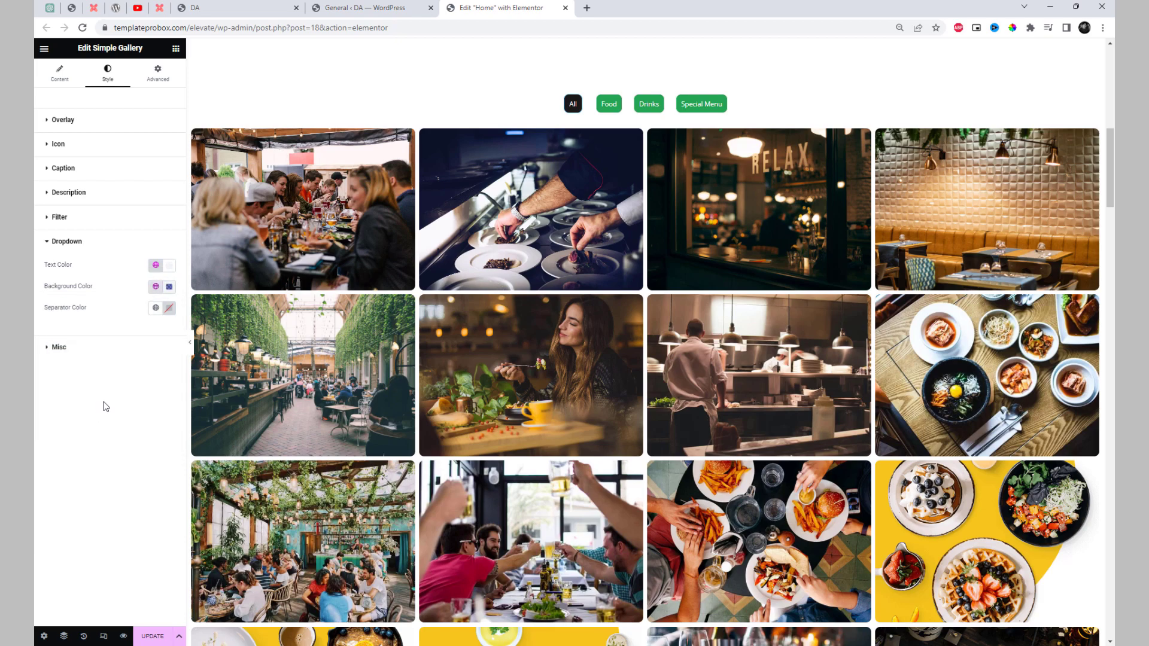
{"action": "left_click", "coordinate": [155, 307]}
{"action": "scroll", "coordinate": [120, 387], "scroll_direction": "down", "scroll_amount": 3}
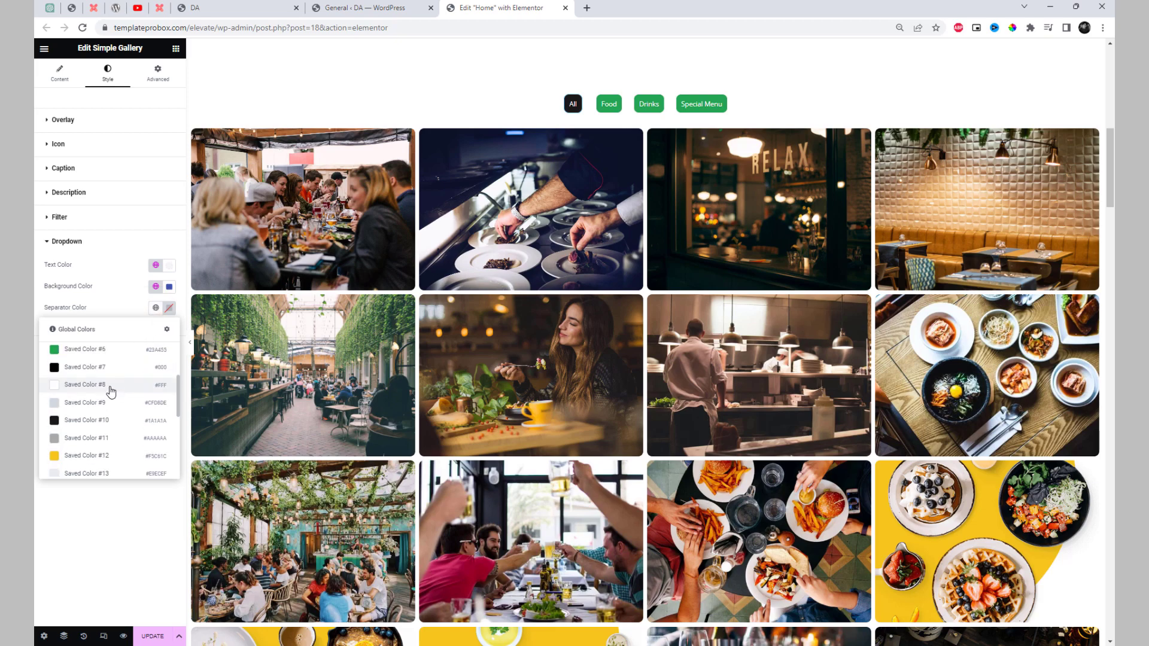
{"action": "left_click", "coordinate": [111, 390]}
Change the dropdown background to custom #121A41 and update the page.
{"action": "left_click", "coordinate": [169, 287]}
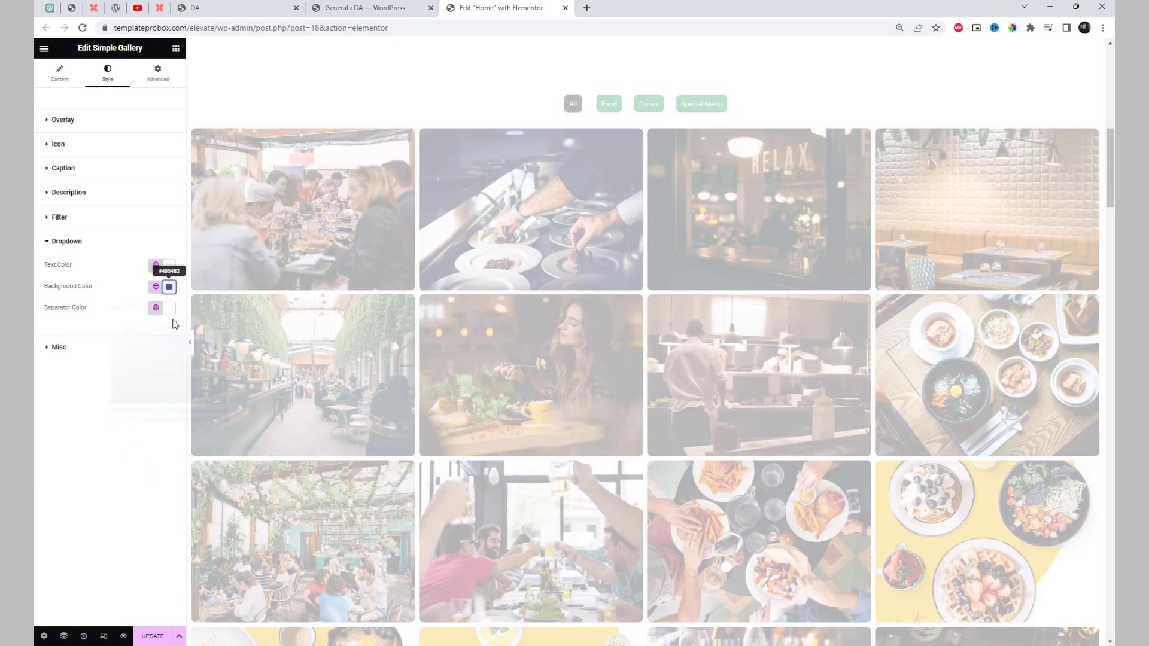
{"action": "left_click", "coordinate": [194, 381]}
{"action": "left_click", "coordinate": [194, 385]}
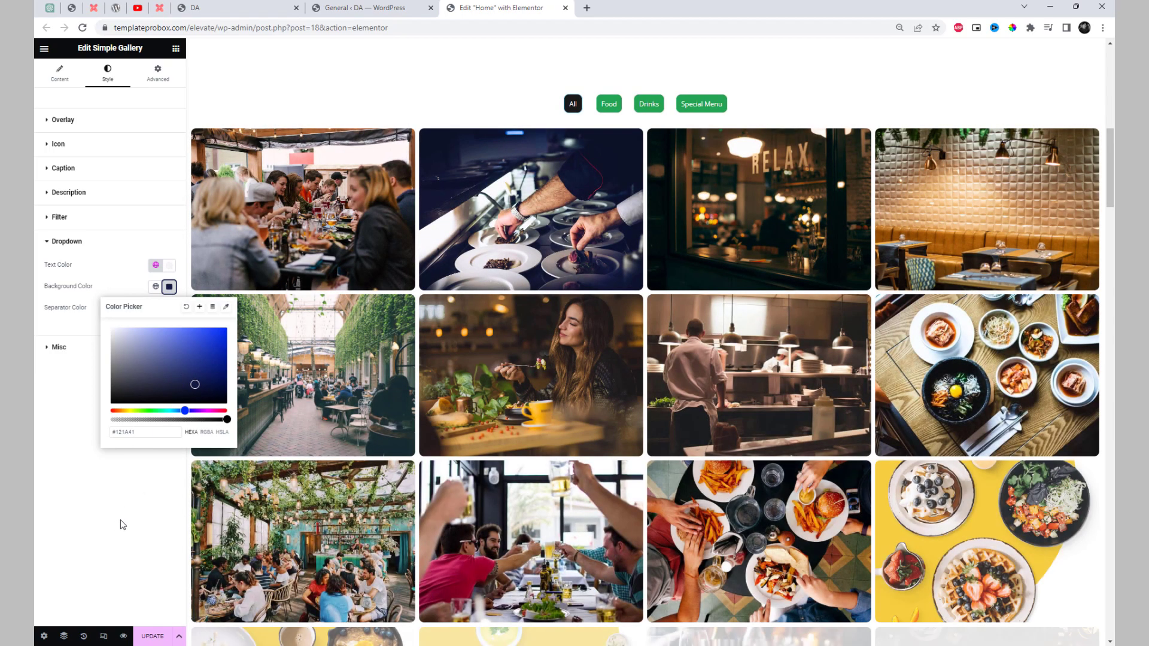
{"action": "left_click", "coordinate": [166, 639]}
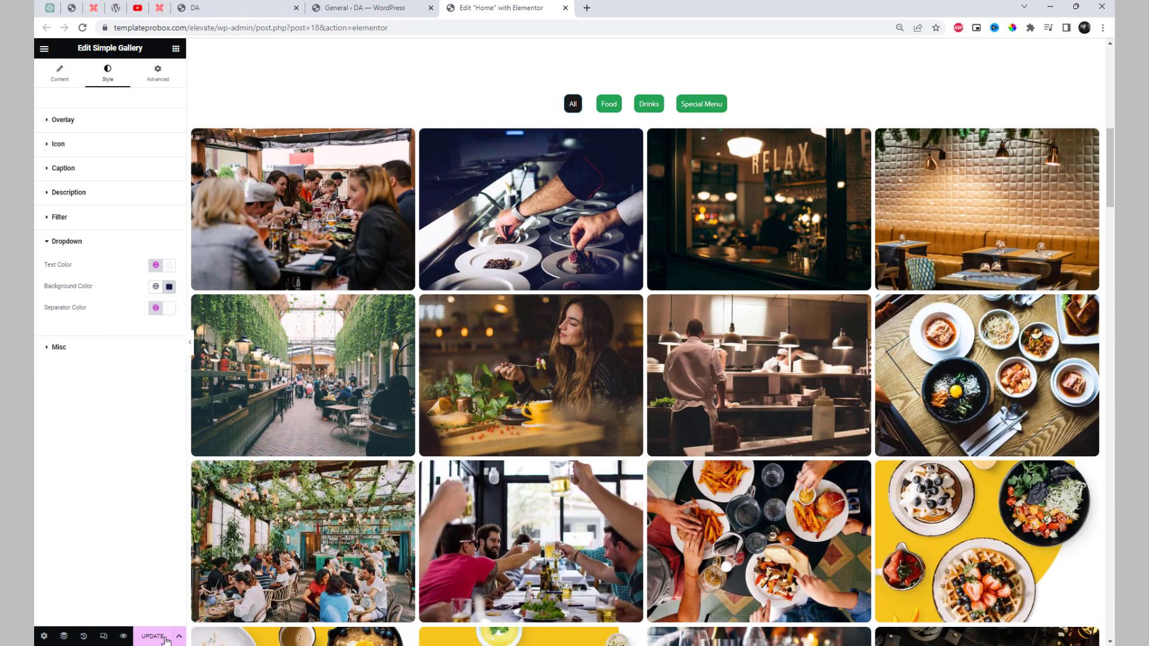
{"action": "left_click", "coordinate": [220, 27]}
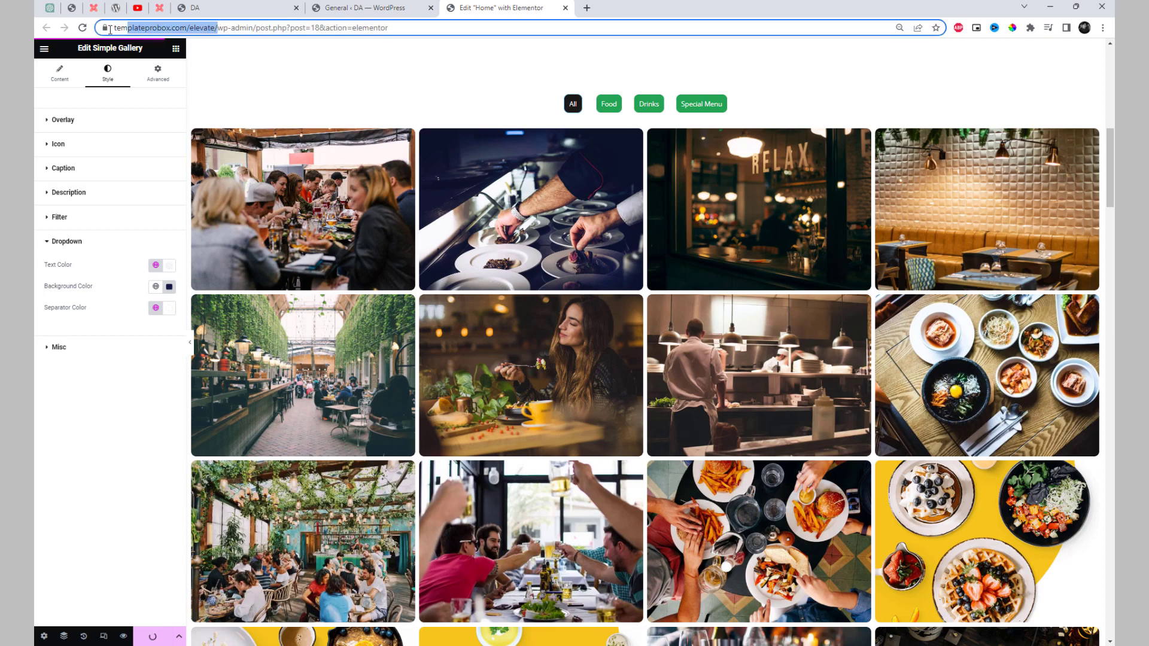
Load the copied live page in a new tab and preview it in mobile view.
{"action": "left_click", "coordinate": [586, 8]}
{"action": "type", "text": "https://templateprobox.com/elevate/"}
{"action": "key", "text": "Return"}
{"action": "key", "text": "ctrl+shift+i"}
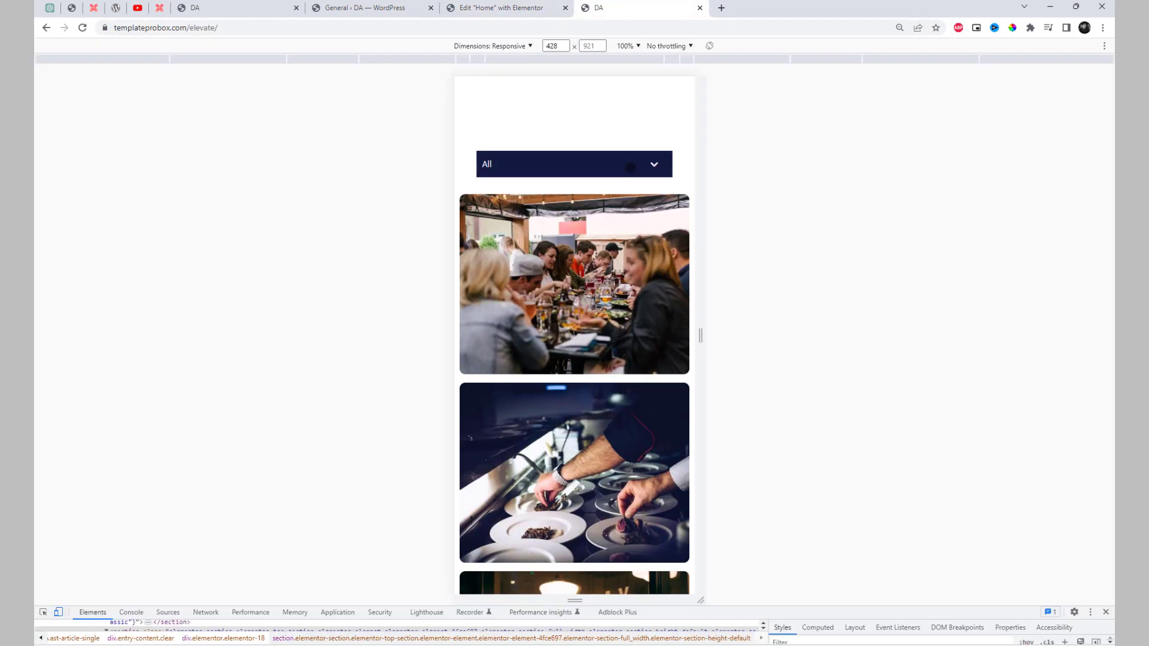
Filter through the mobile dropdown: Drinks, All, Special Menu, then All again.
{"action": "left_click", "coordinate": [630, 167]}
{"action": "left_click", "coordinate": [573, 220]}
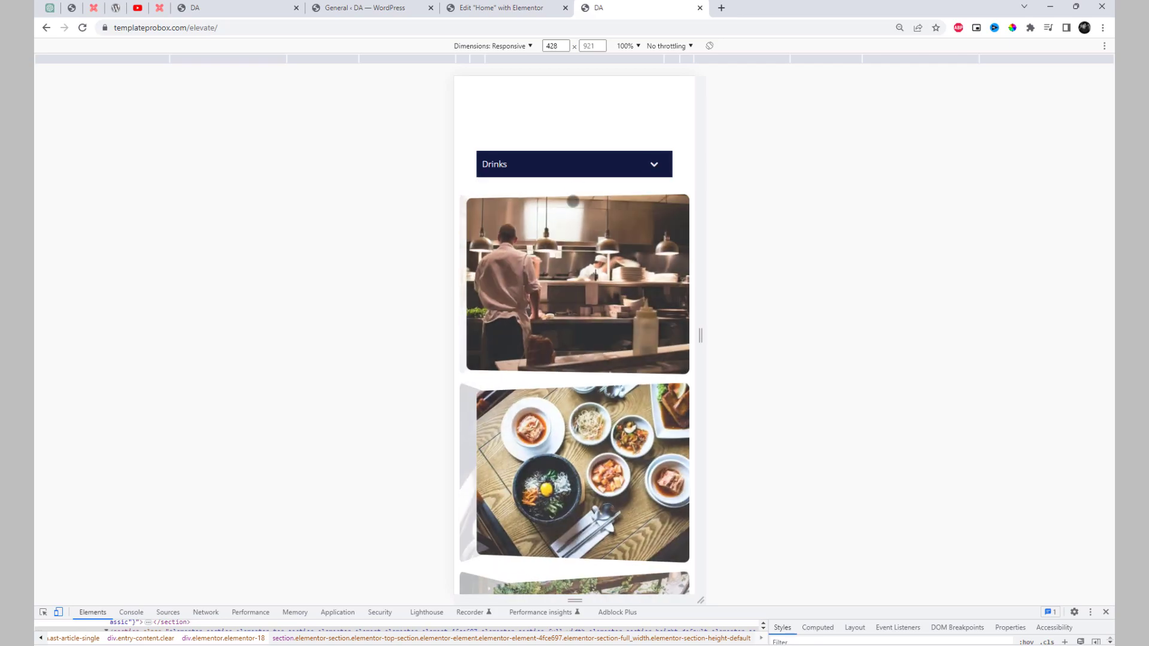
{"action": "left_click", "coordinate": [574, 166]}
{"action": "left_click", "coordinate": [561, 193]}
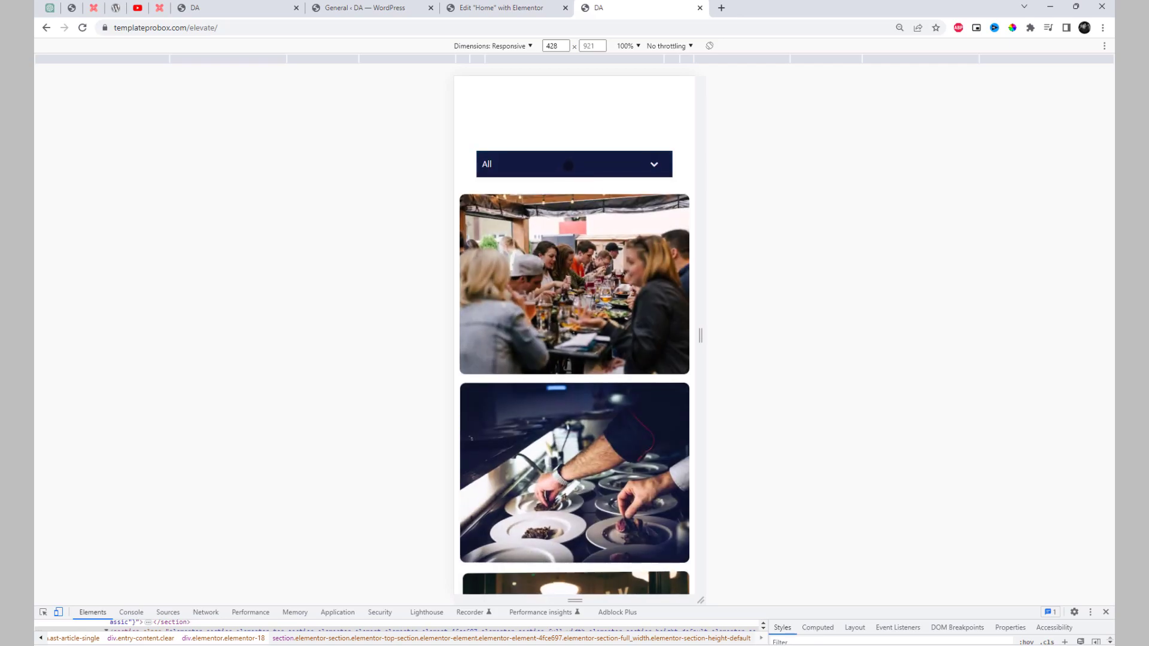
{"action": "left_click", "coordinate": [566, 164]}
{"action": "left_click", "coordinate": [547, 245]}
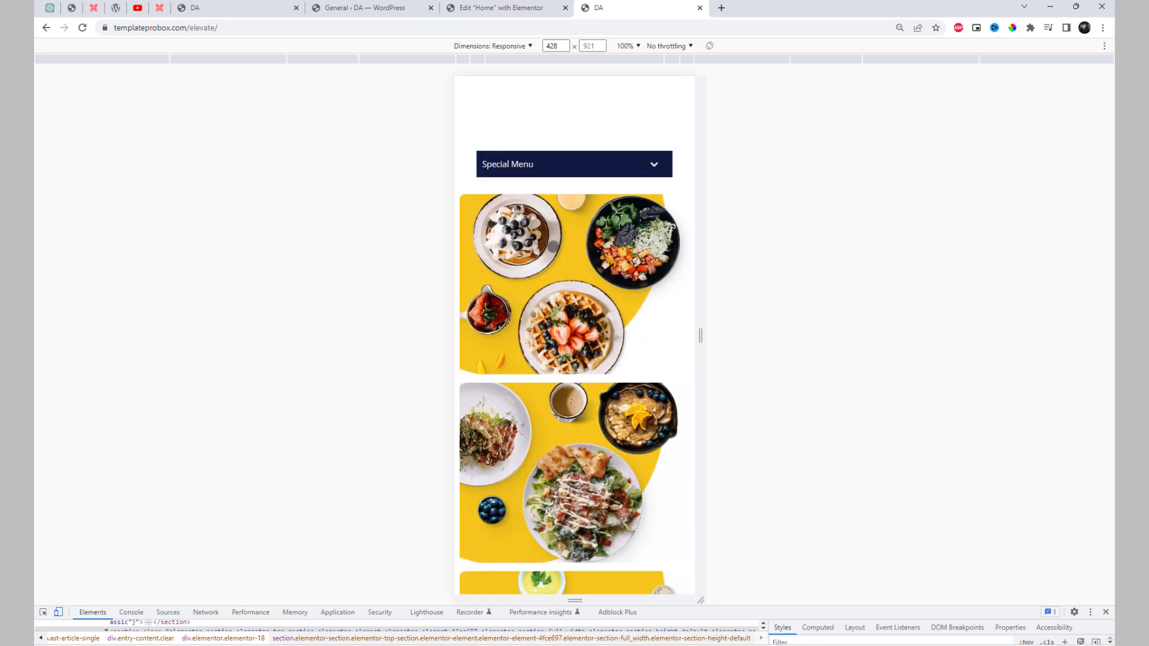
{"action": "scroll", "coordinate": [575, 299], "scroll_direction": "down", "scroll_amount": 2}
{"action": "scroll", "coordinate": [584, 257], "scroll_direction": "up", "scroll_amount": 2}
{"action": "left_click", "coordinate": [609, 173]}
{"action": "left_click", "coordinate": [577, 200]}
Open the first image in the lightbox and advance through the next images.
{"action": "left_click", "coordinate": [586, 284]}
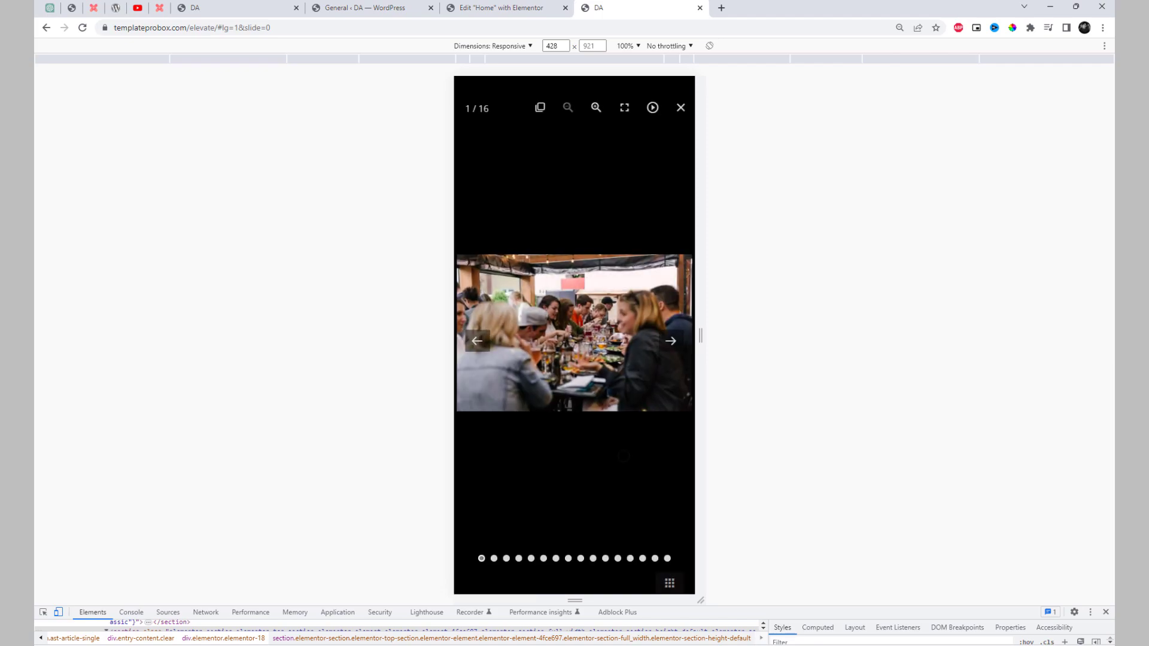
{"action": "left_click", "coordinate": [670, 341]}
{"action": "left_click", "coordinate": [671, 340]}
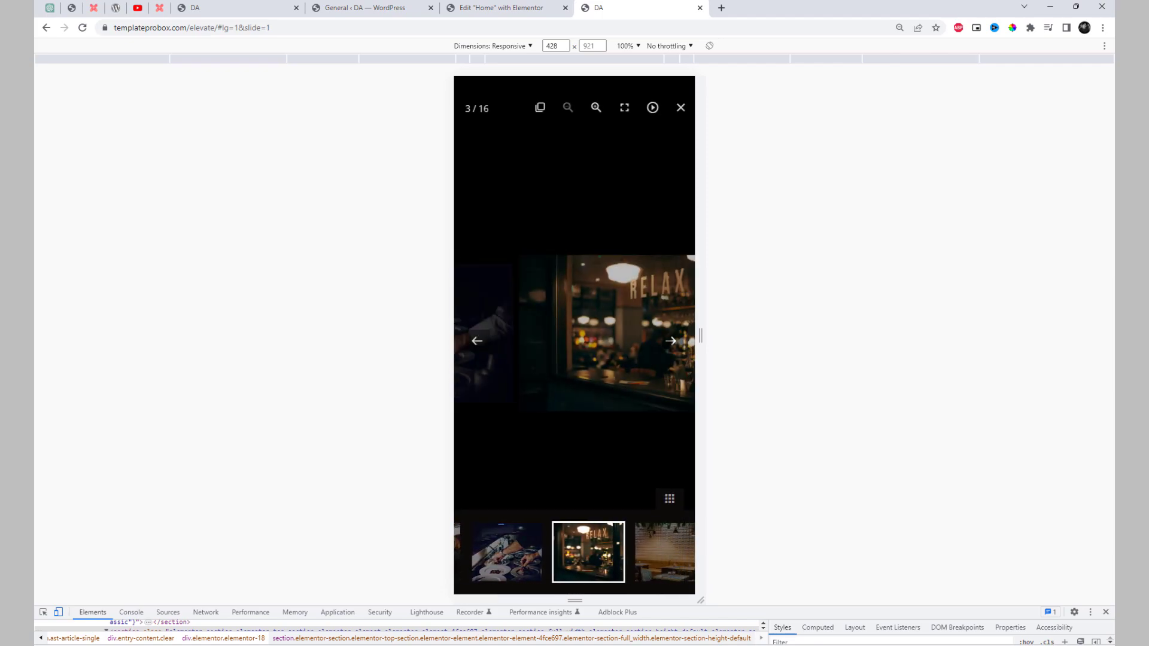
{"action": "left_click", "coordinate": [670, 340]}
{"action": "left_click", "coordinate": [670, 340]}
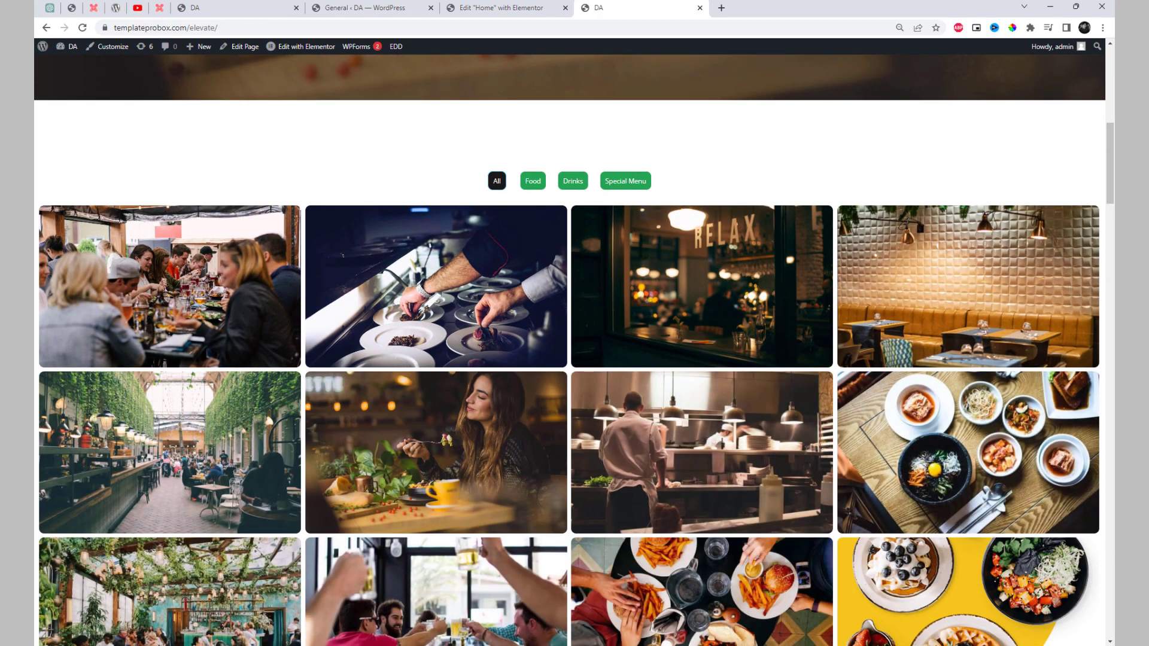
Test the live gallery's Food and Special Menu filters, finishing with Food's seven photos displayed.
{"action": "left_click", "coordinate": [532, 182]}
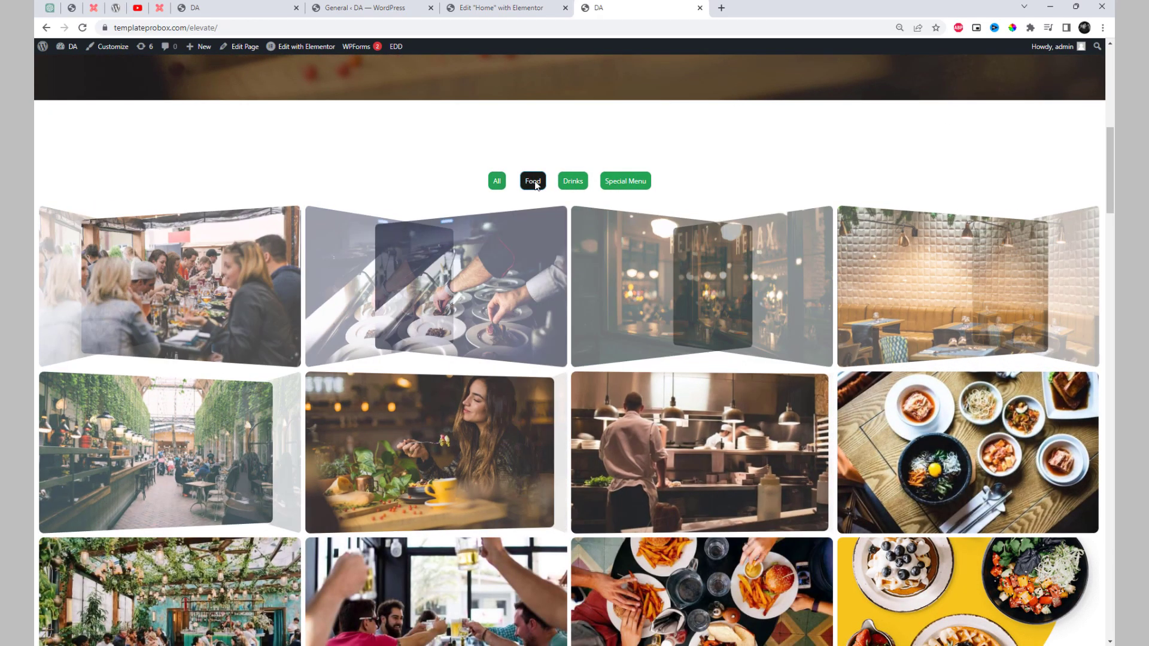
{"action": "left_click", "coordinate": [628, 184]}
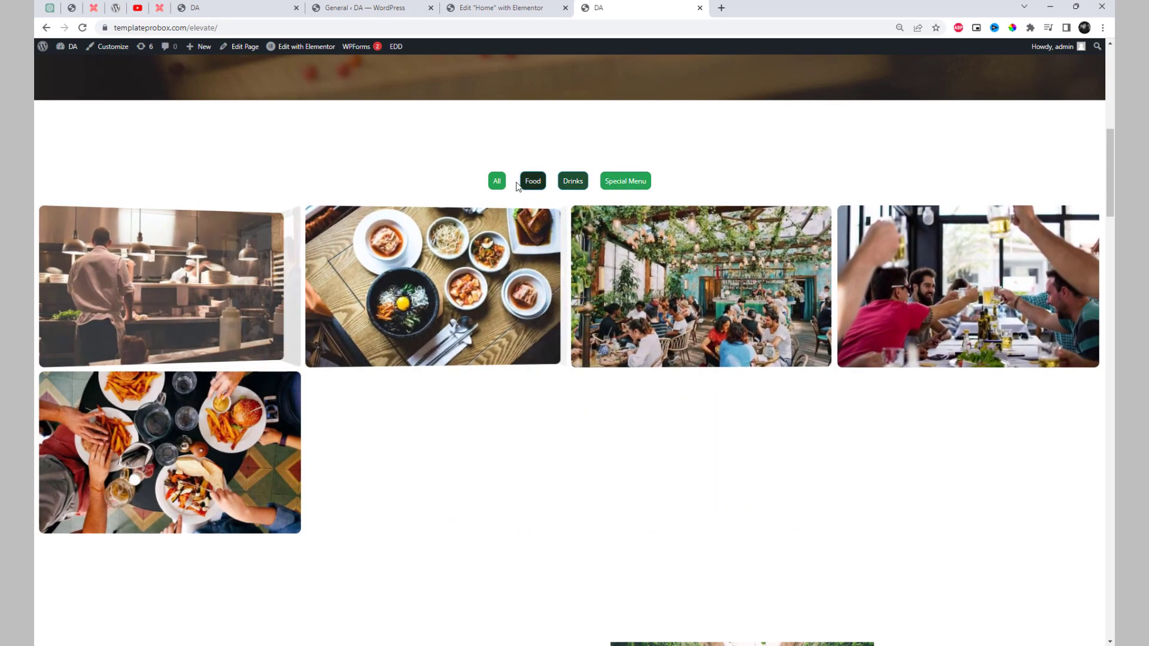
{"action": "left_click", "coordinate": [497, 181]}
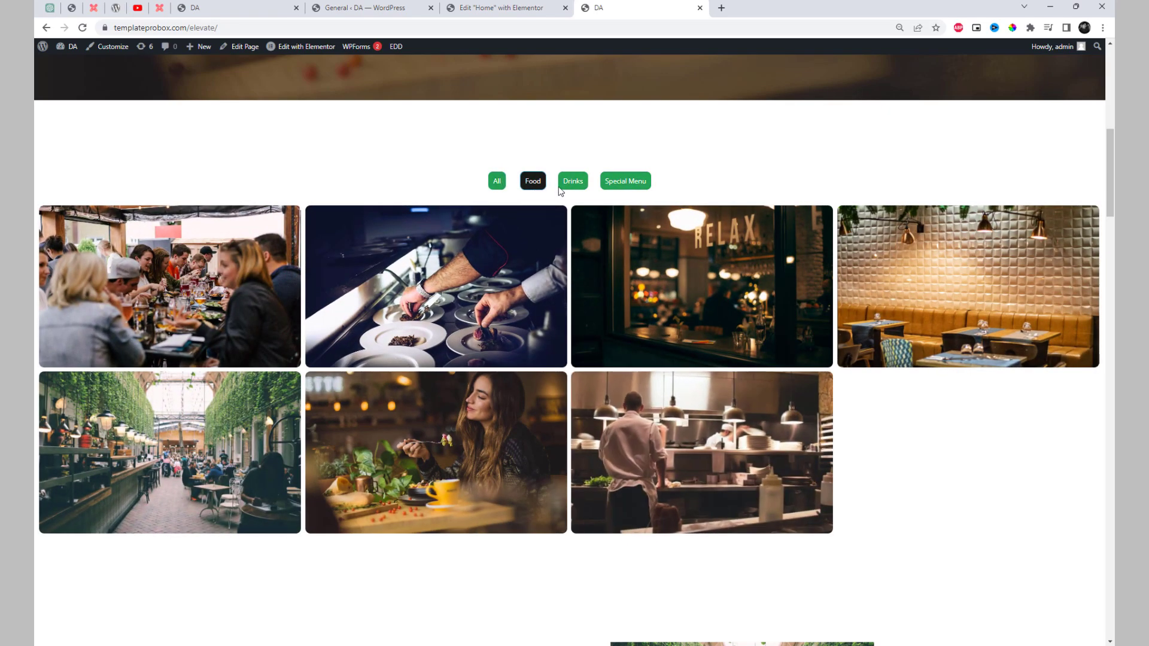